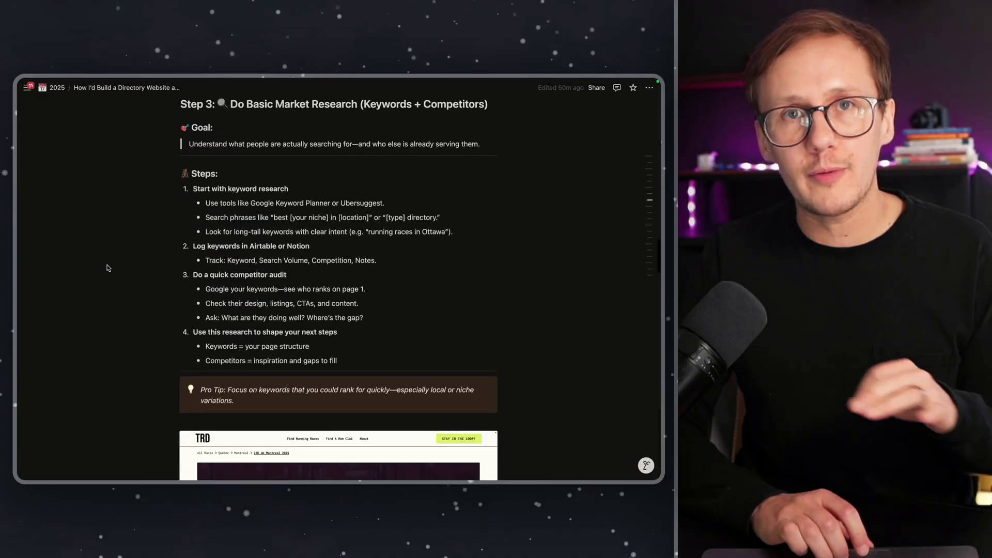
- Read through the directory website guide from the market research step to the data collection and sync step
scroll(108, 268, down, 8)
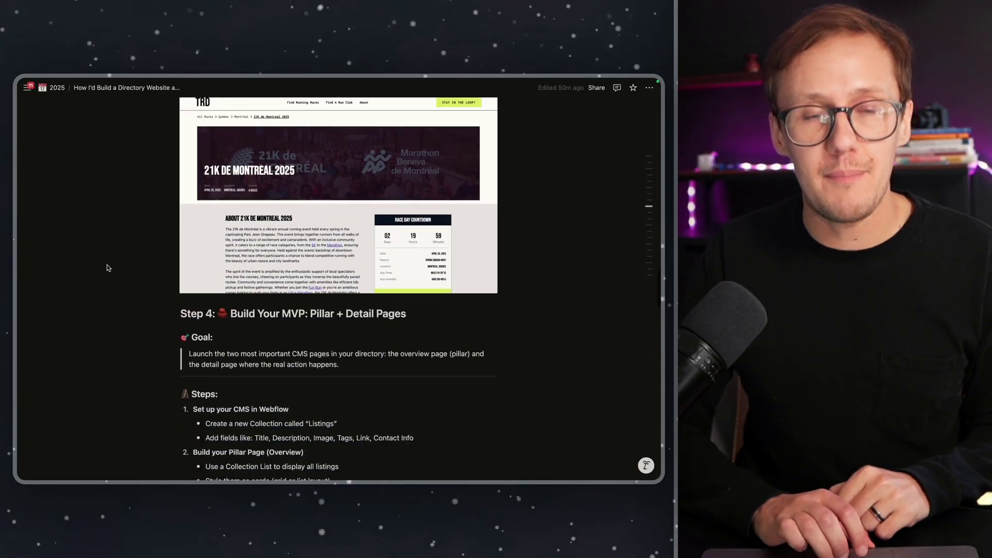
scroll(108, 268, down, 10)
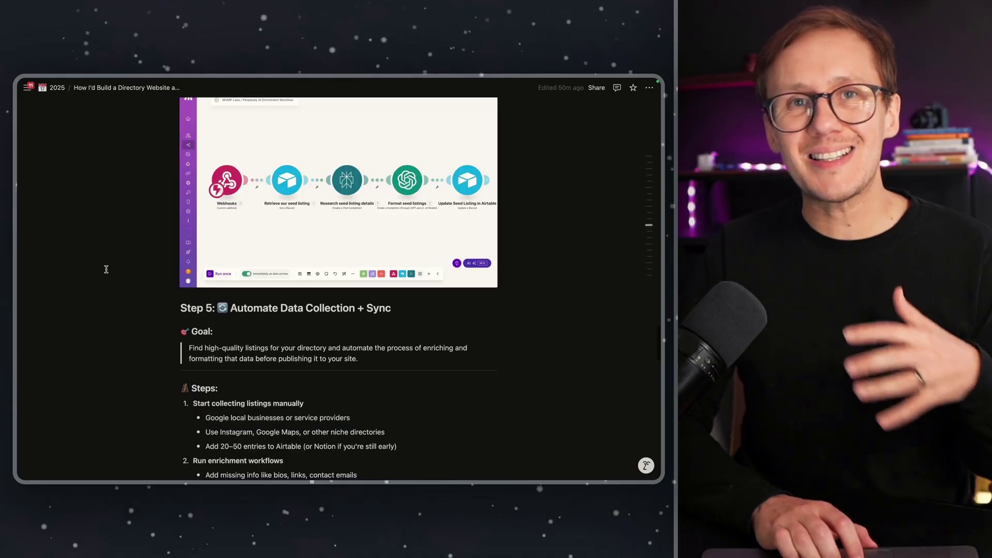
scroll(107, 269, down, 4)
scroll(106, 269, down, 15)
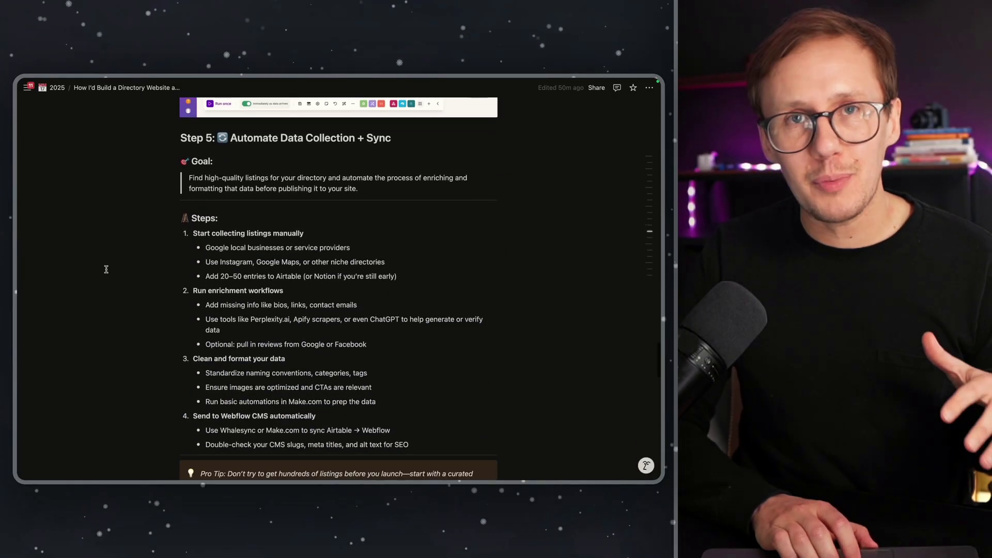
scroll(106, 270, down, 8)
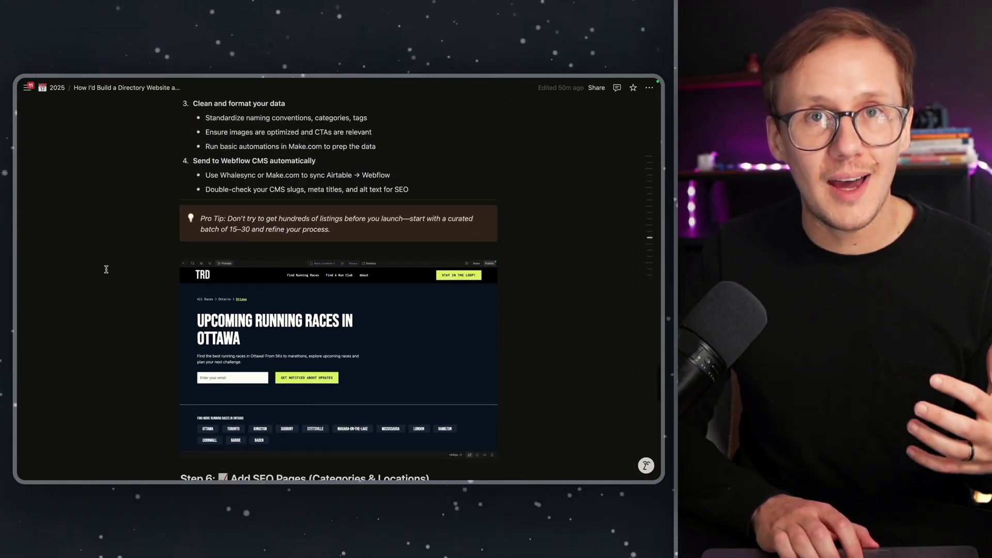
scroll(107, 270, down, 5)
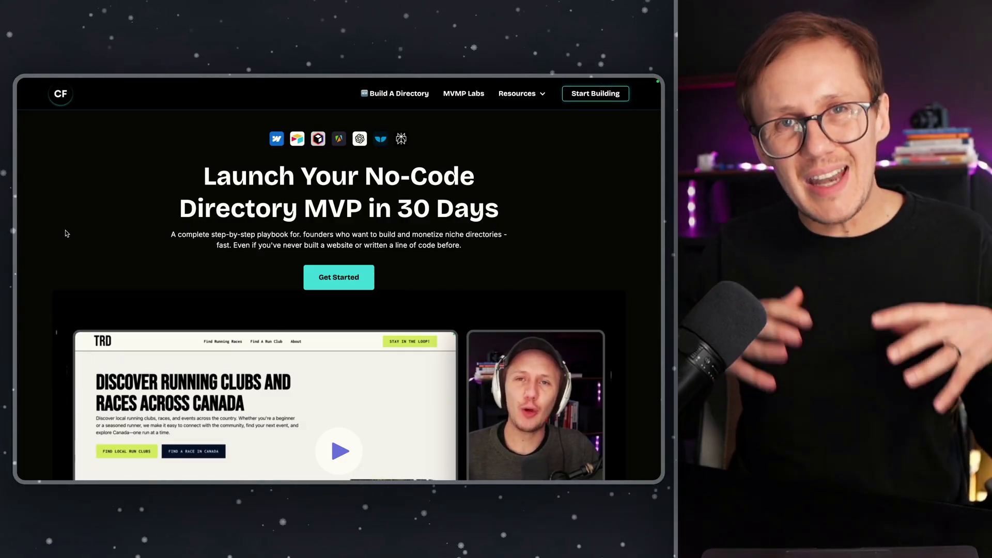
- Review the Local Directory Playbook overview and its lesson curriculum from Getting Started through Module 7
scroll(65, 234, down, 10)
scroll(66, 233, down, 15)
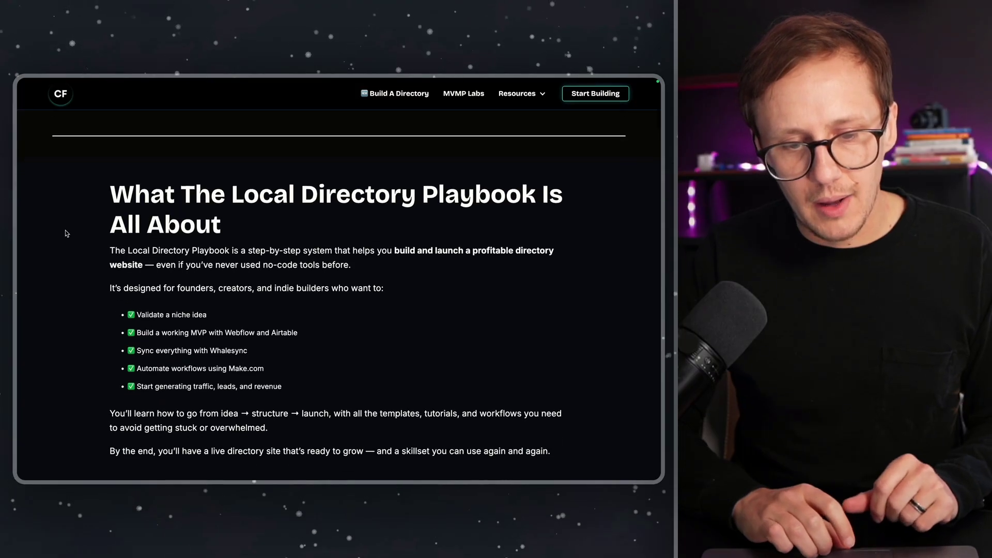
scroll(65, 233, down, 15)
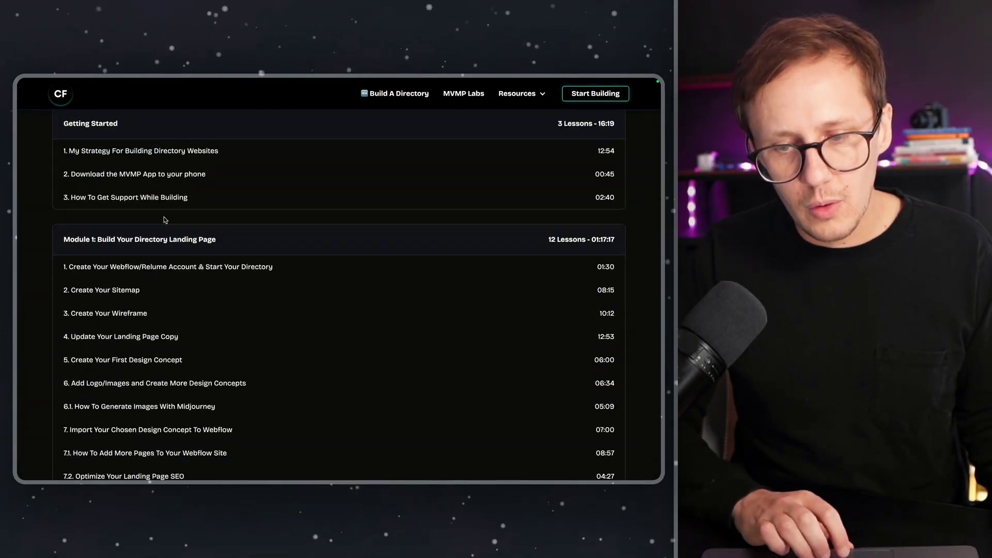
scroll(165, 220, down, 3)
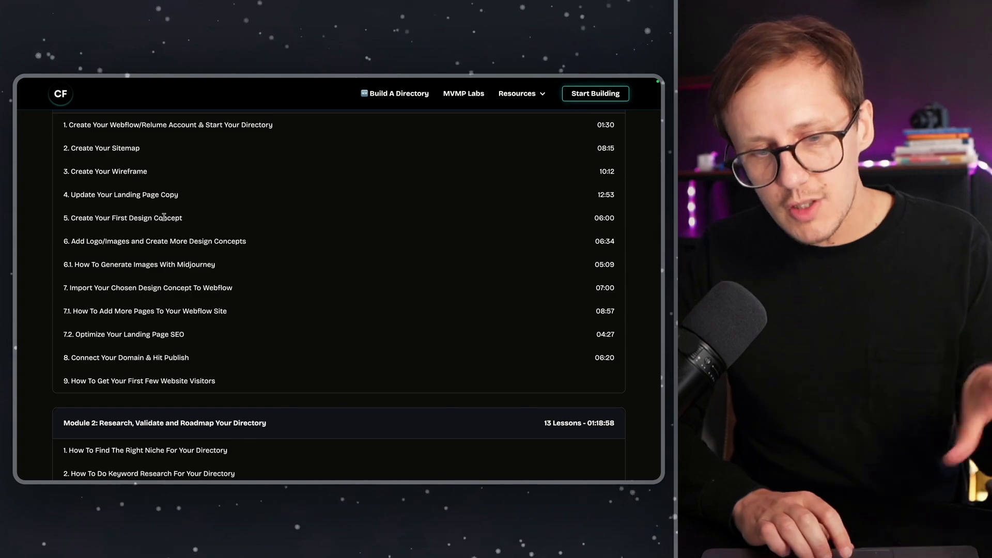
scroll(164, 217, down, 7)
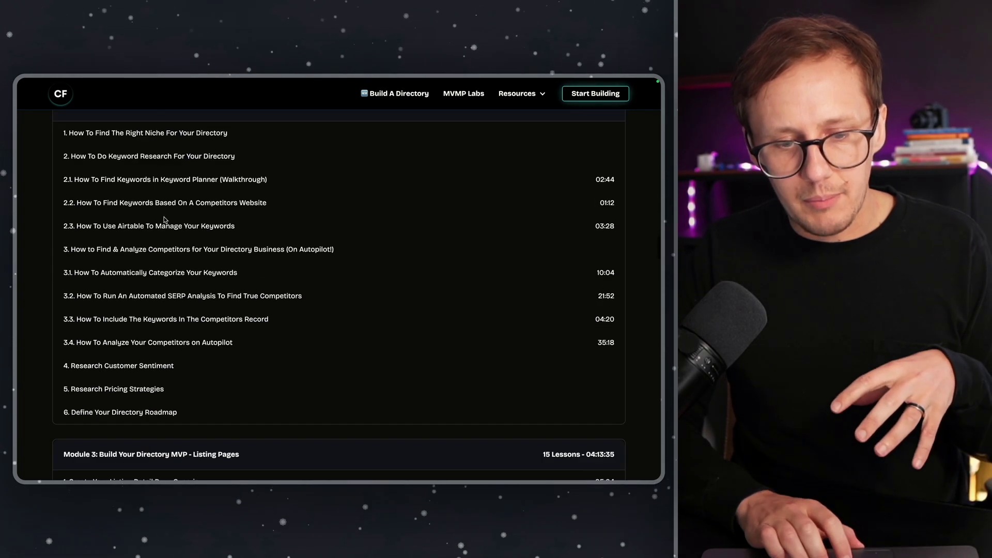
scroll(165, 219, down, 6)
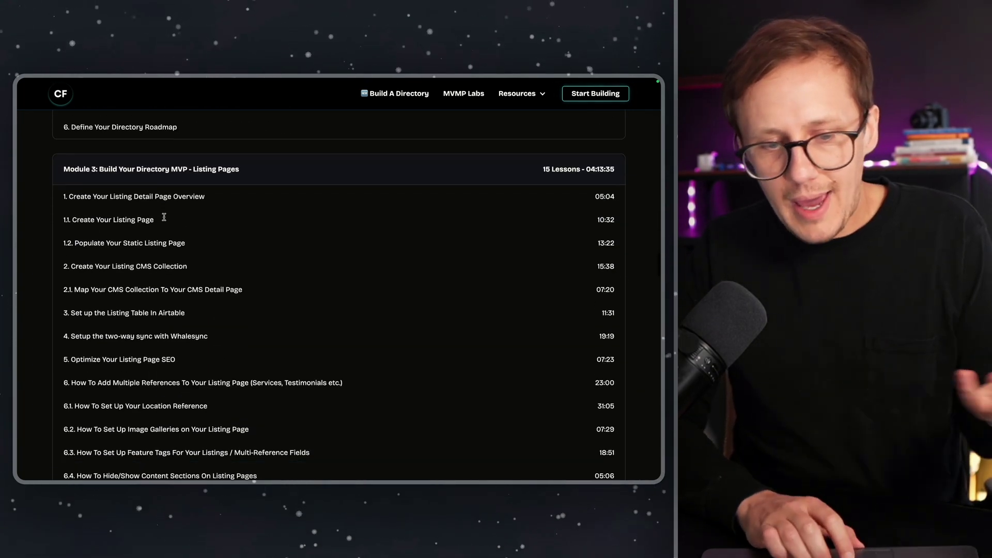
scroll(164, 217, down, 1)
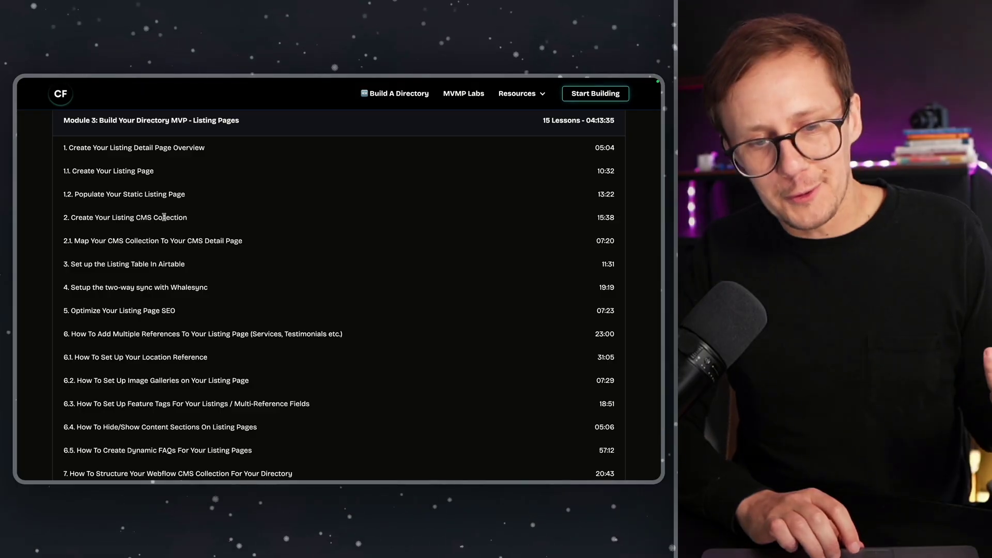
scroll(163, 217, down, 4)
scroll(164, 218, down, 4)
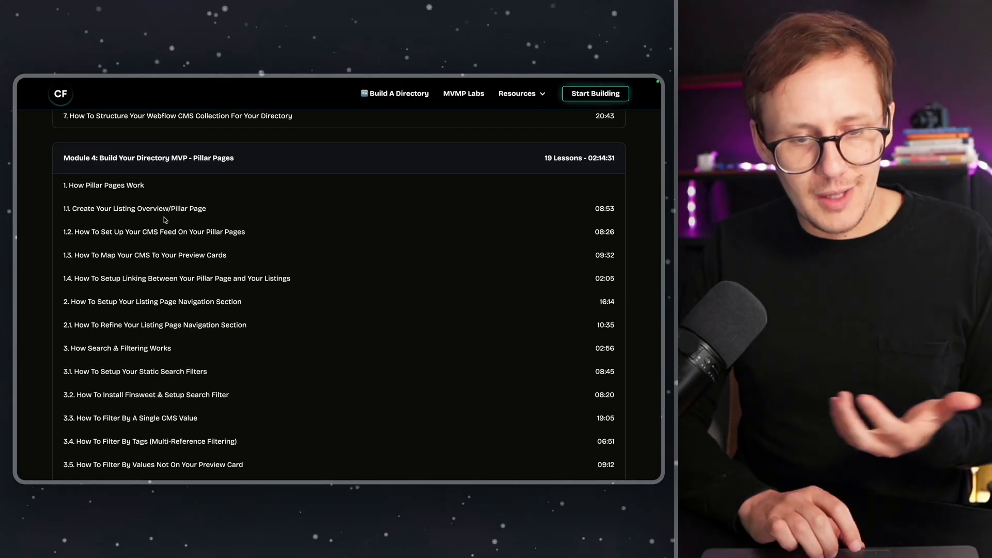
scroll(165, 219, down, 2)
scroll(164, 217, down, 4)
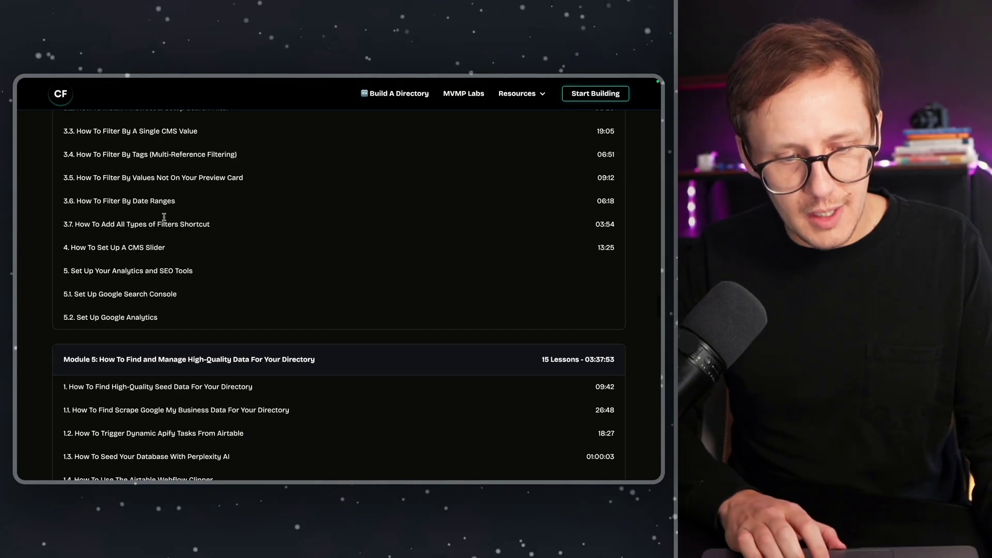
scroll(164, 217, down, 4)
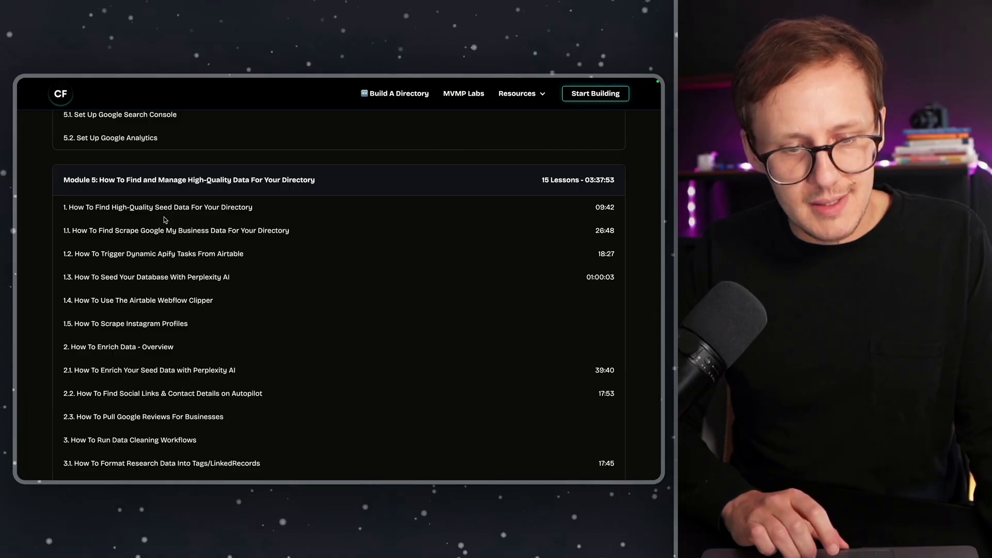
scroll(165, 220, down, 5)
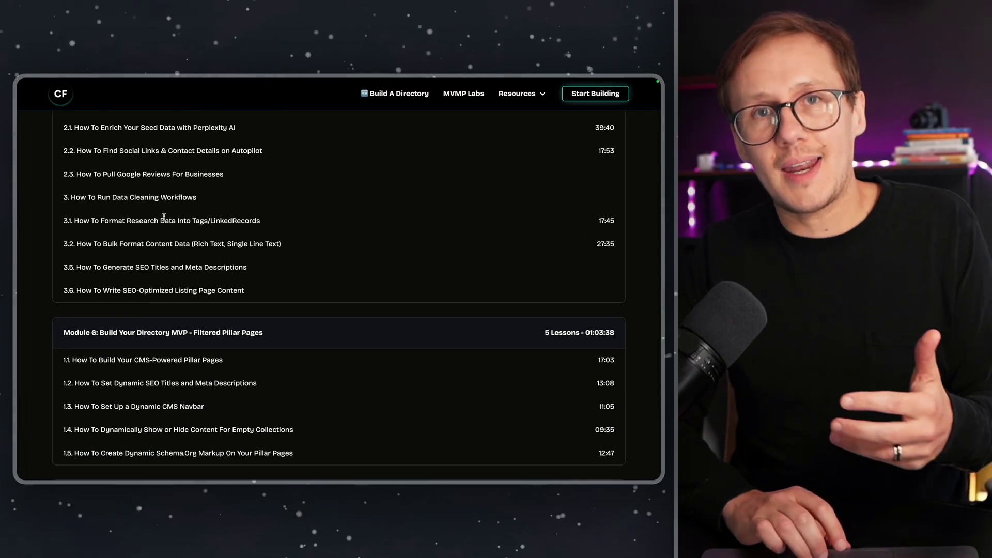
scroll(164, 217, down, 3)
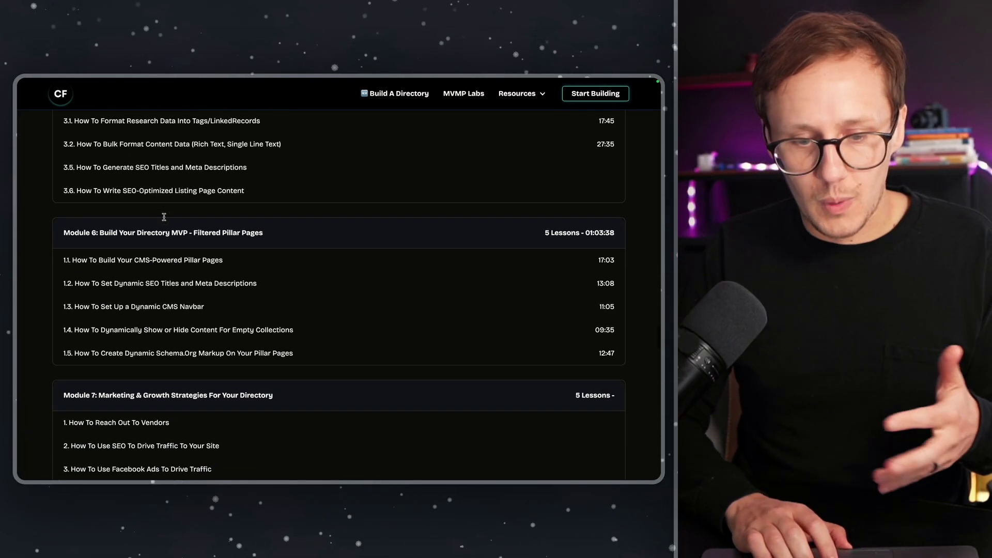
scroll(164, 220, down, 2)
- Go back to the start of the playbook page and switch to the Directory Website Infrastructure diagram in FigJam
scroll(164, 218, up, 20)
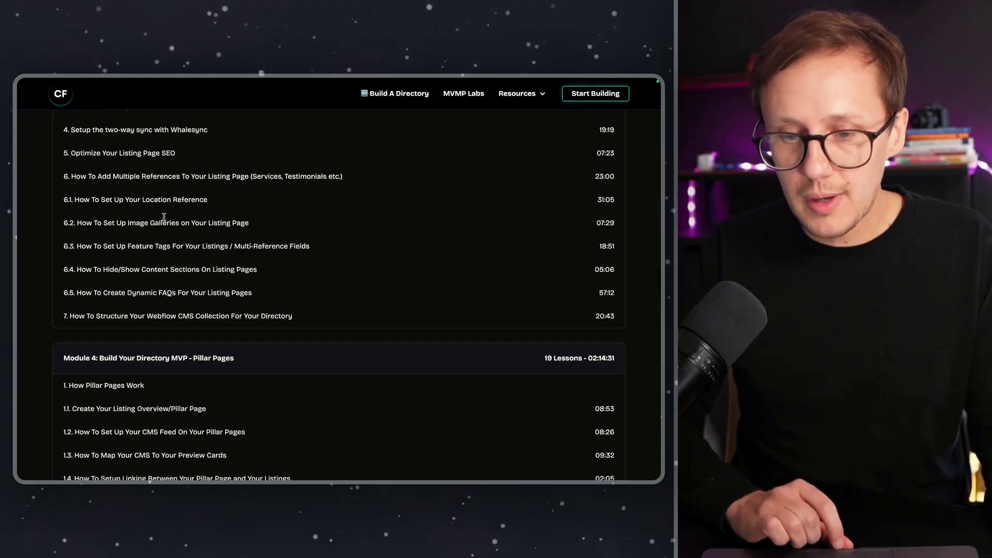
scroll(164, 217, up, 10)
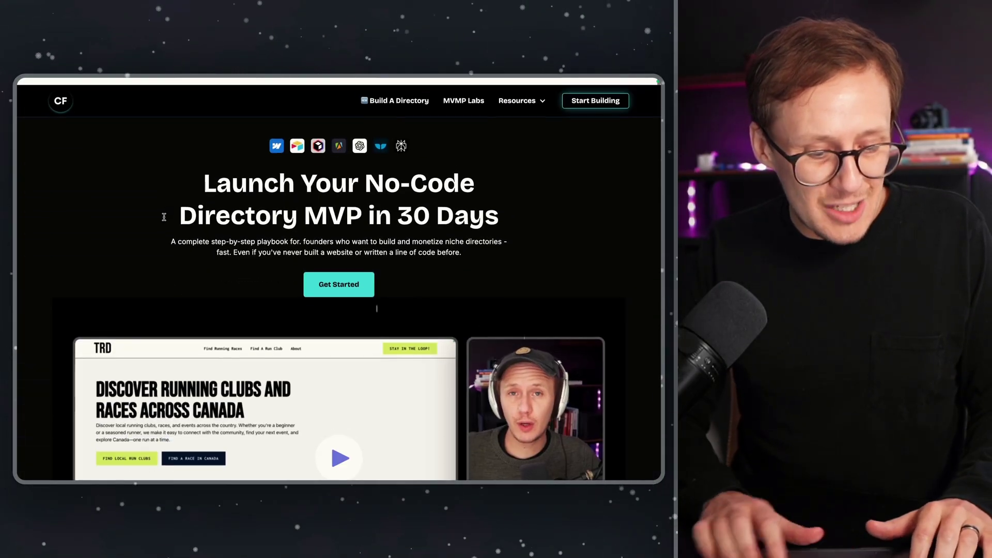
key(ctrl+Tab)
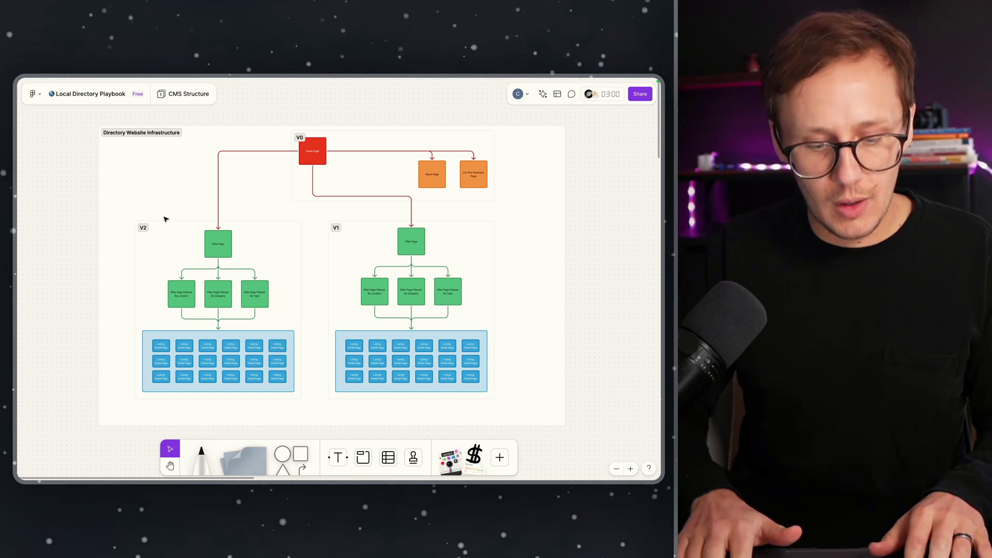
- Leave the diagram and browse the No-Code Supply Co. directory's gallery of inspiration, tool and partner listings
key(ctrl+Tab)
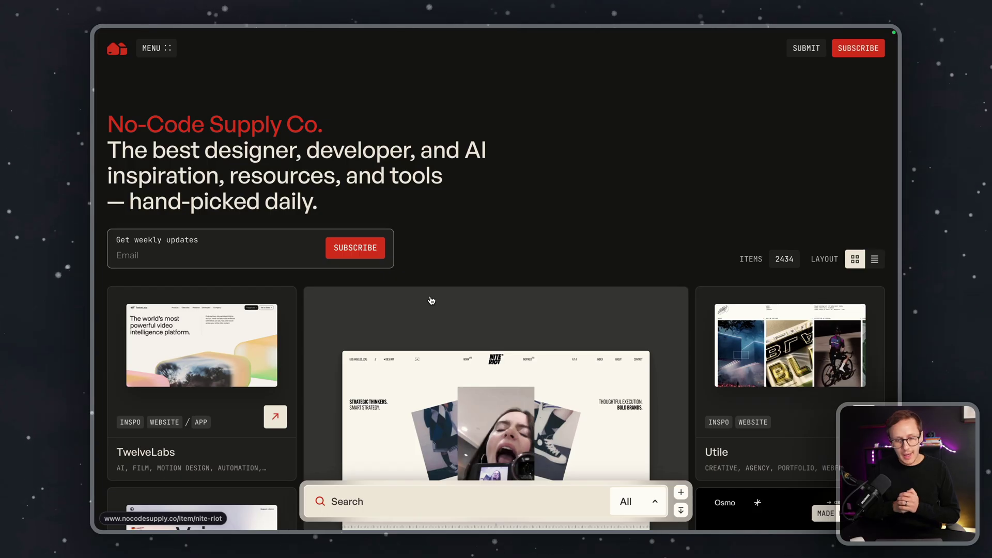
scroll(432, 300, down, 3)
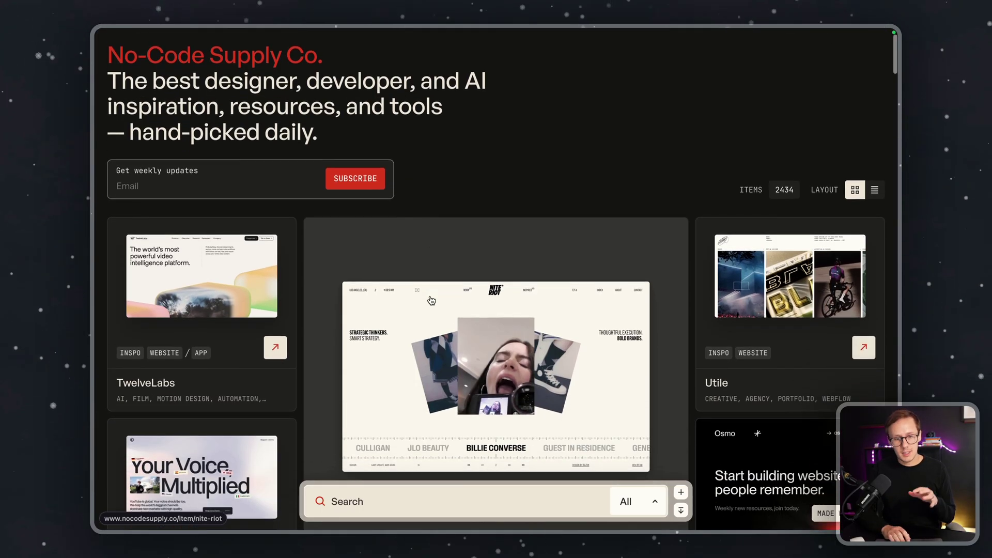
scroll(432, 301, down, 4)
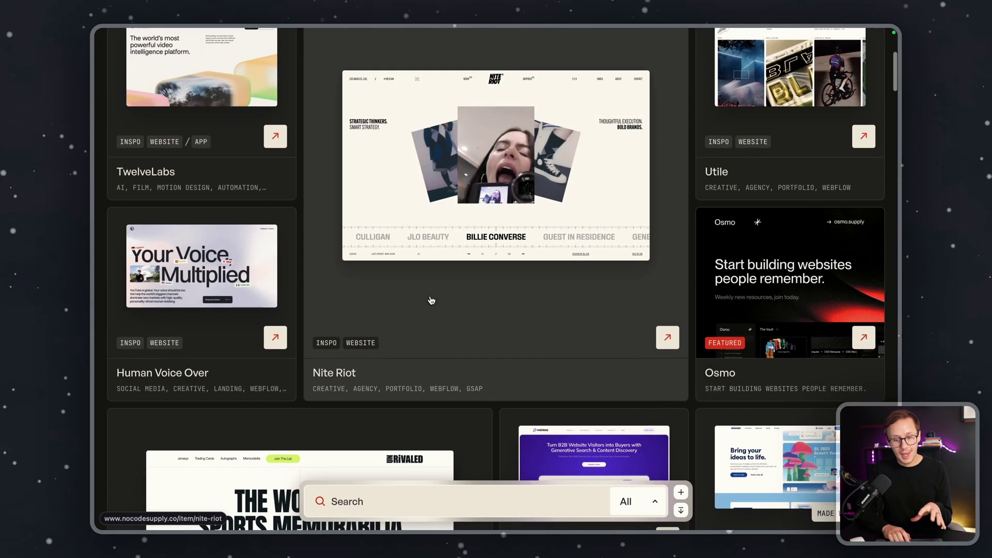
scroll(431, 300, down, 7)
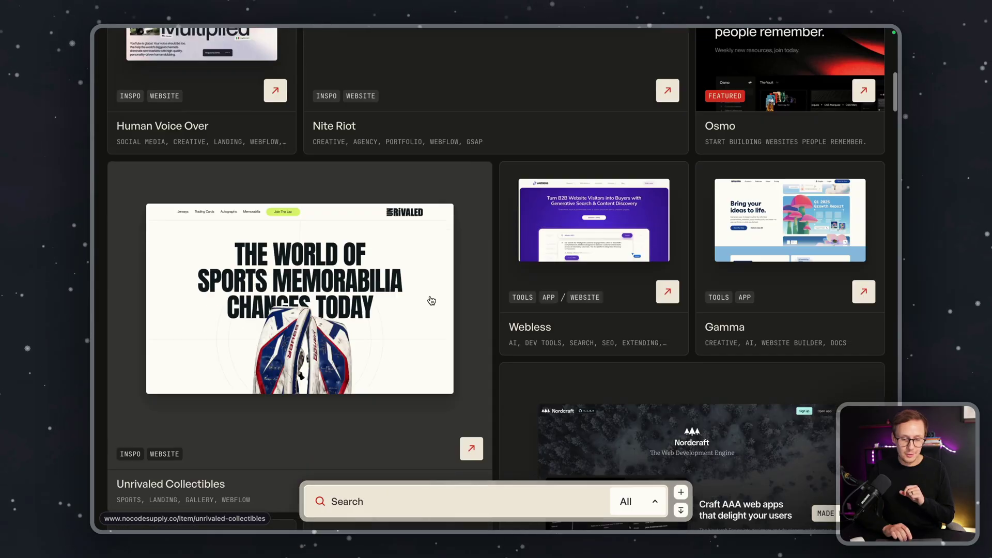
scroll(431, 300, down, 3)
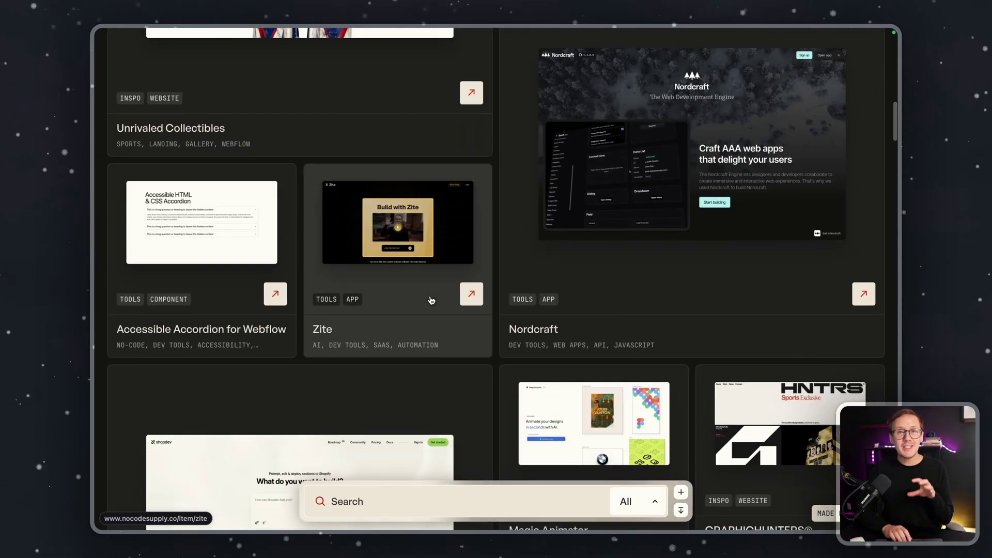
scroll(431, 300, down, 1)
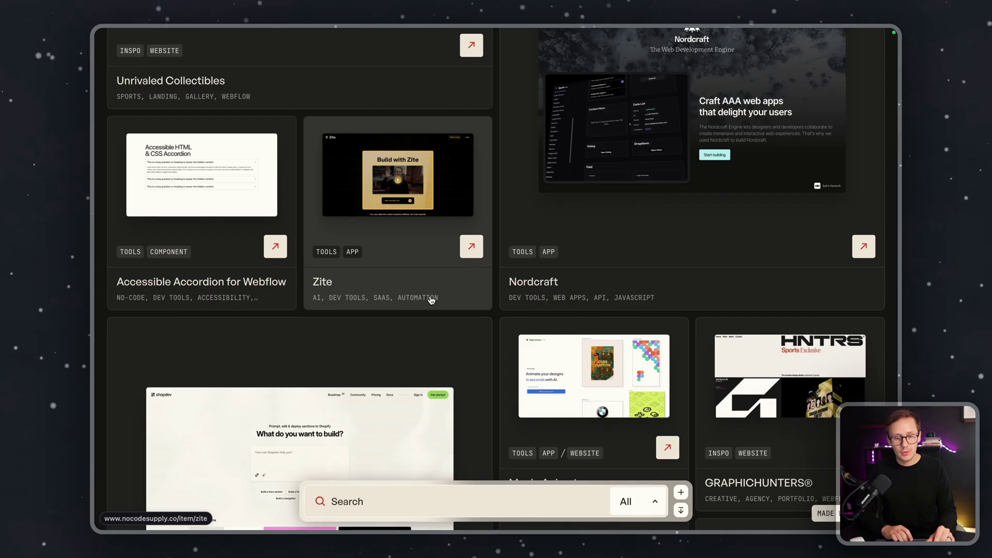
scroll(431, 300, down, 5)
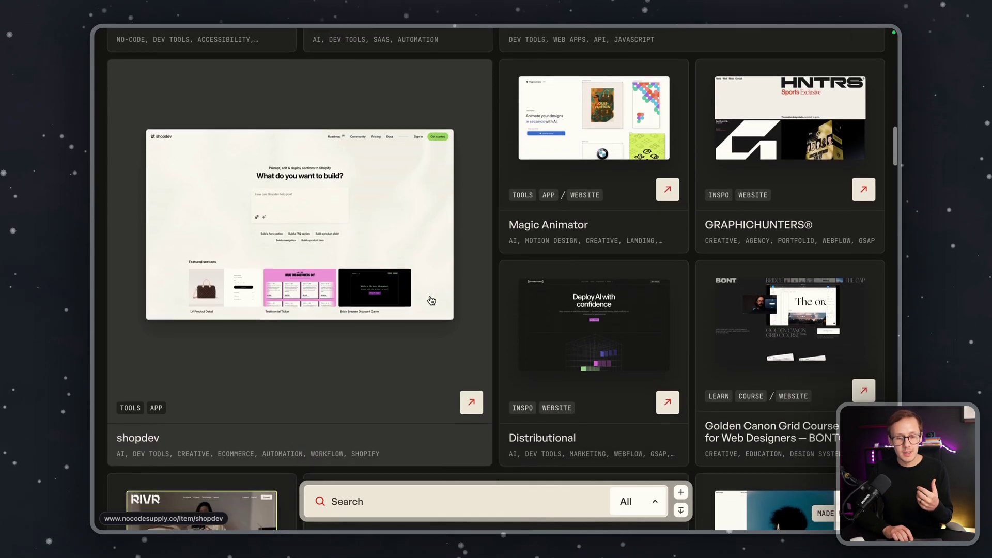
scroll(432, 301, down, 2)
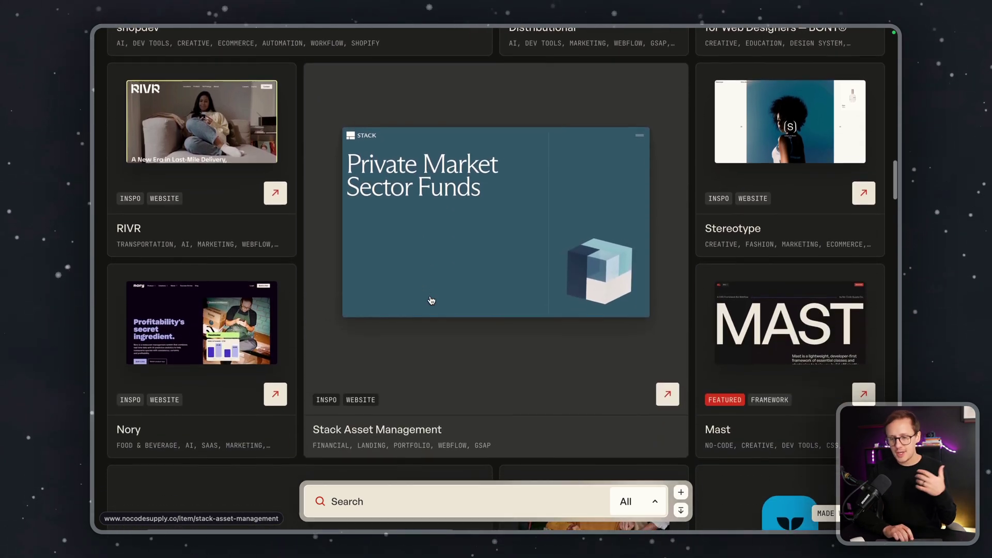
scroll(431, 300, down, 3)
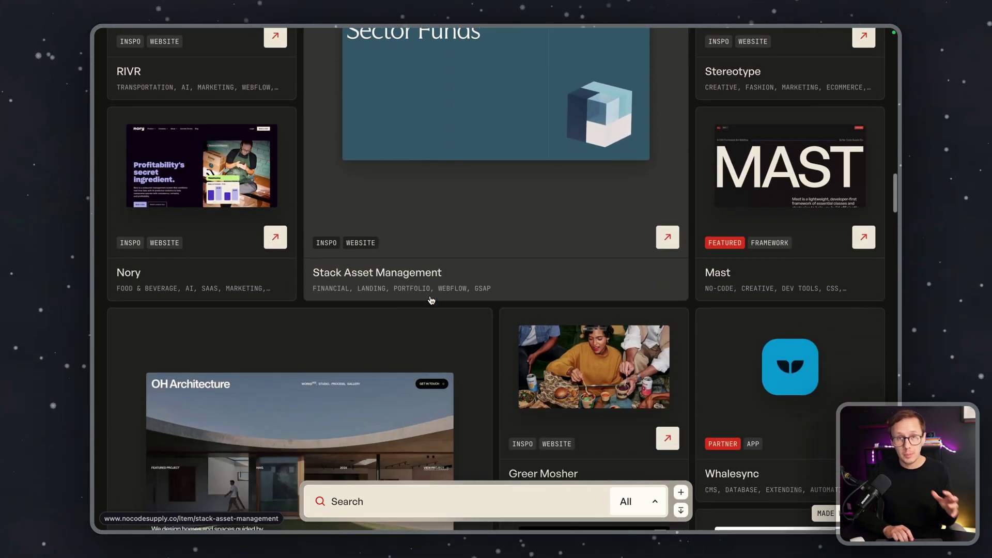
scroll(431, 300, down, 5)
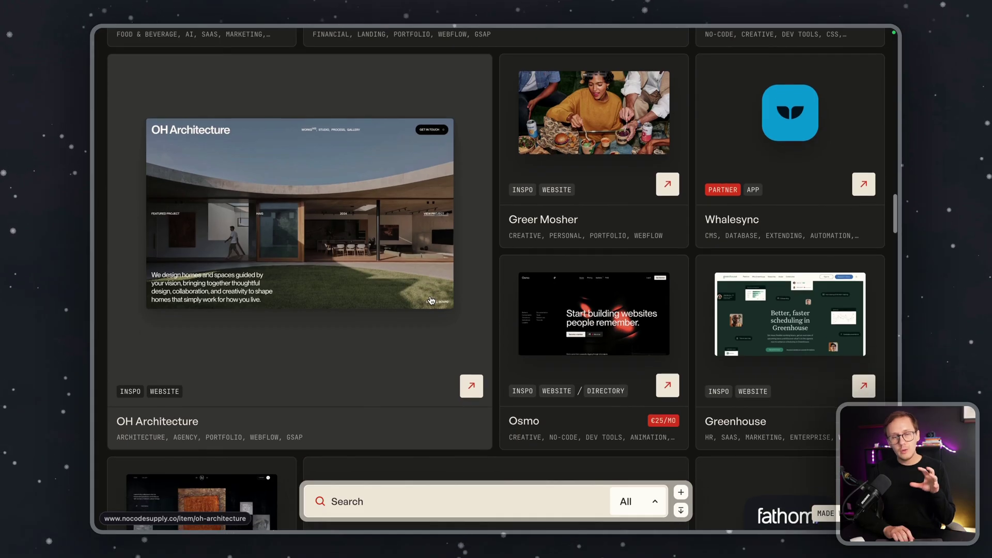
scroll(432, 300, down, 3)
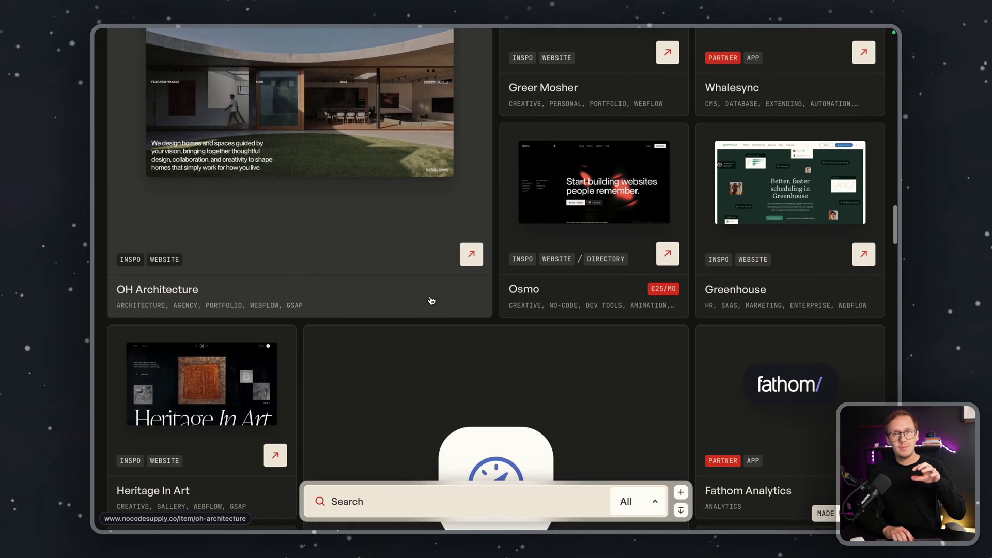
scroll(432, 300, down, 3)
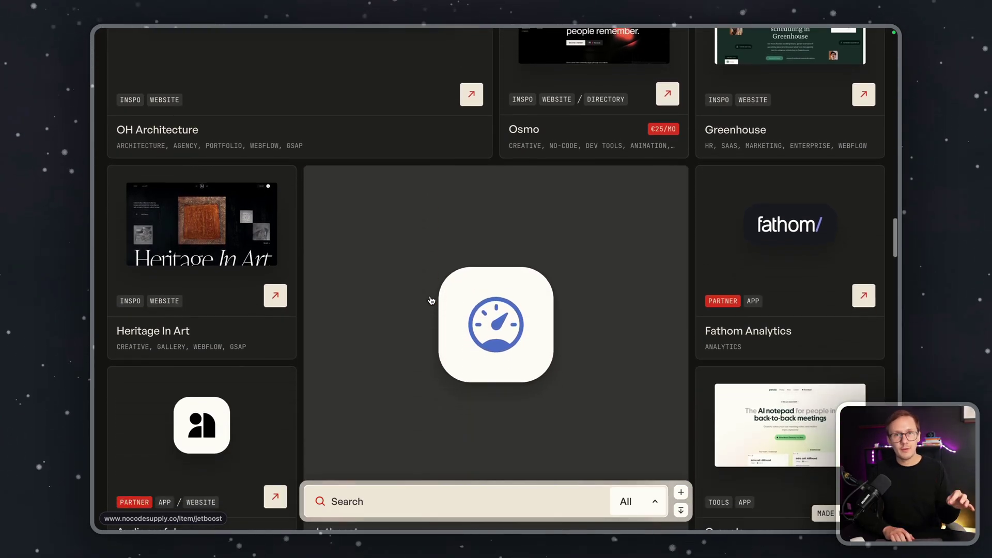
scroll(432, 300, down, 3)
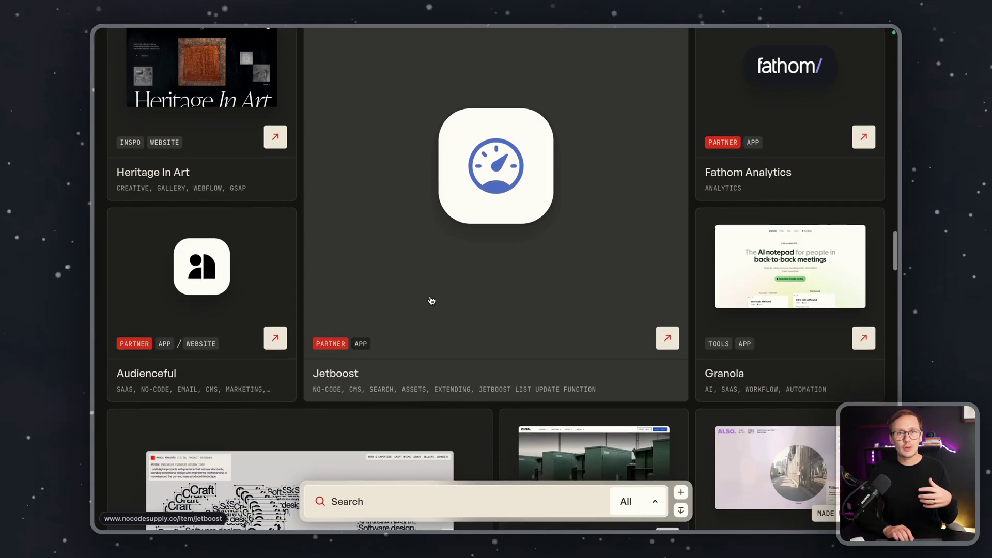
scroll(432, 300, down, 8)
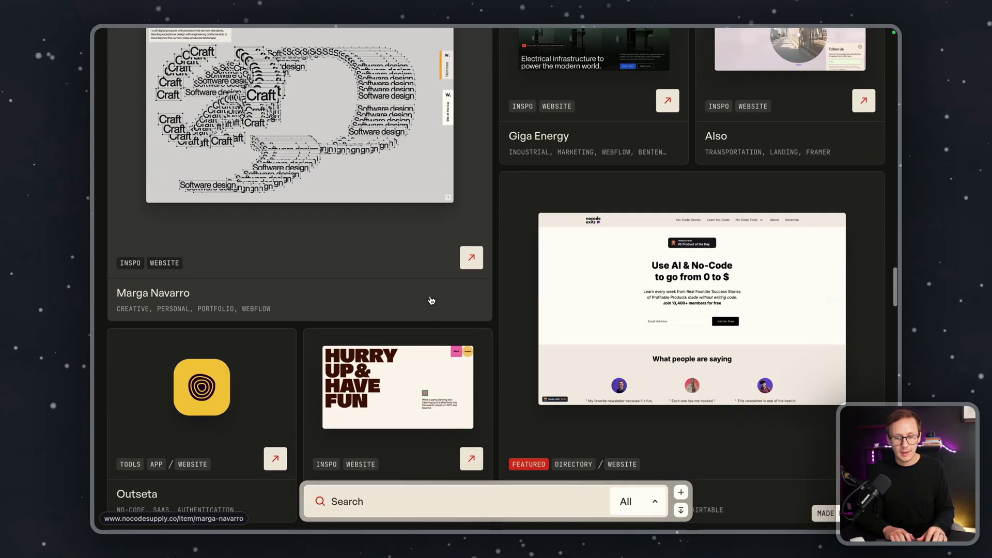
- Switch to the No-code Resources page in Notion and show its List All view
key(shift)
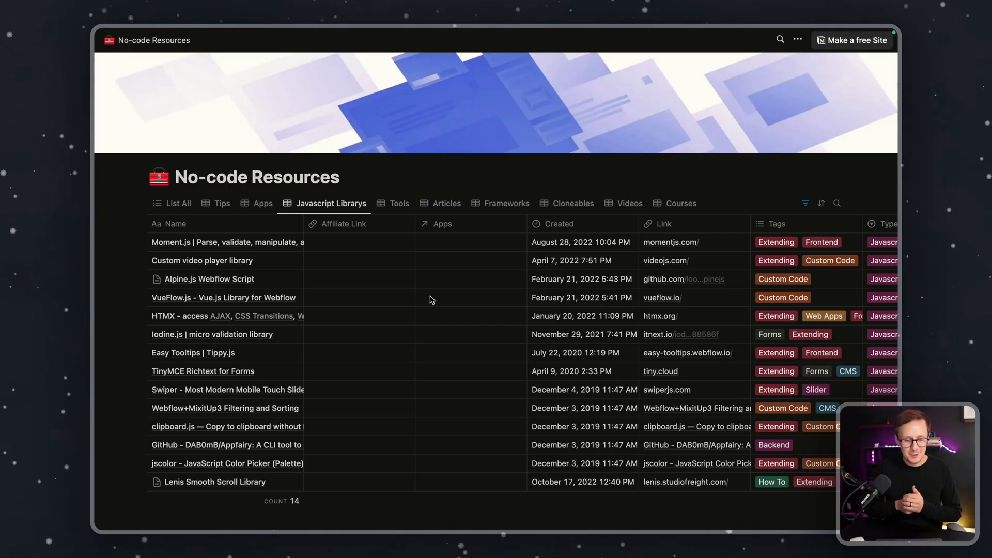
click(174, 203)
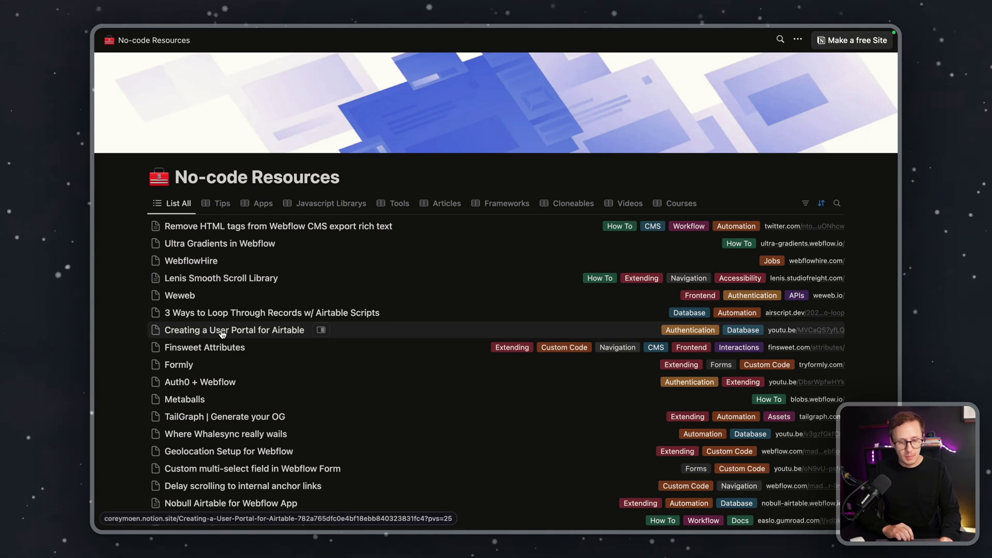
- Browse the Tips, Apps and Javascript Librarys views of the No-code Resources database
click(216, 203)
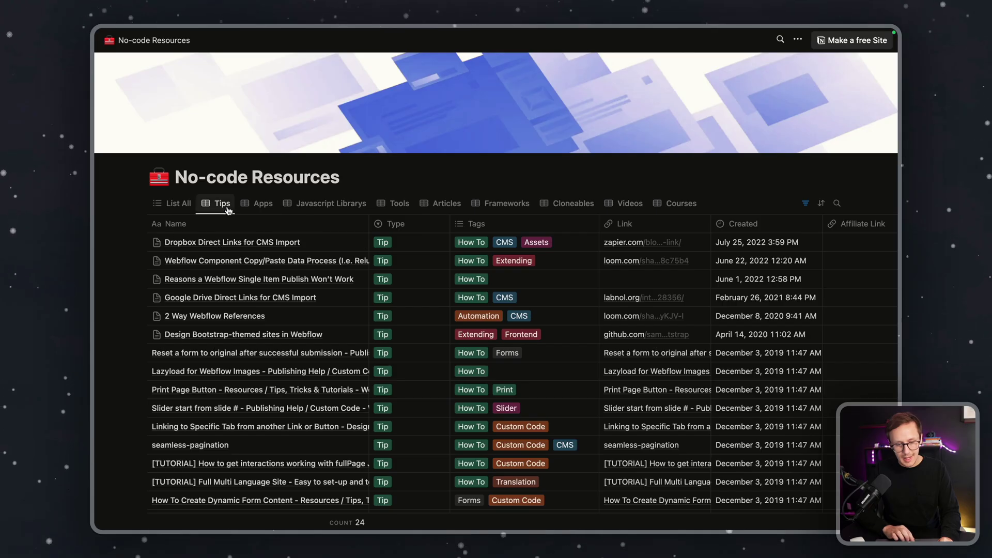
click(256, 206)
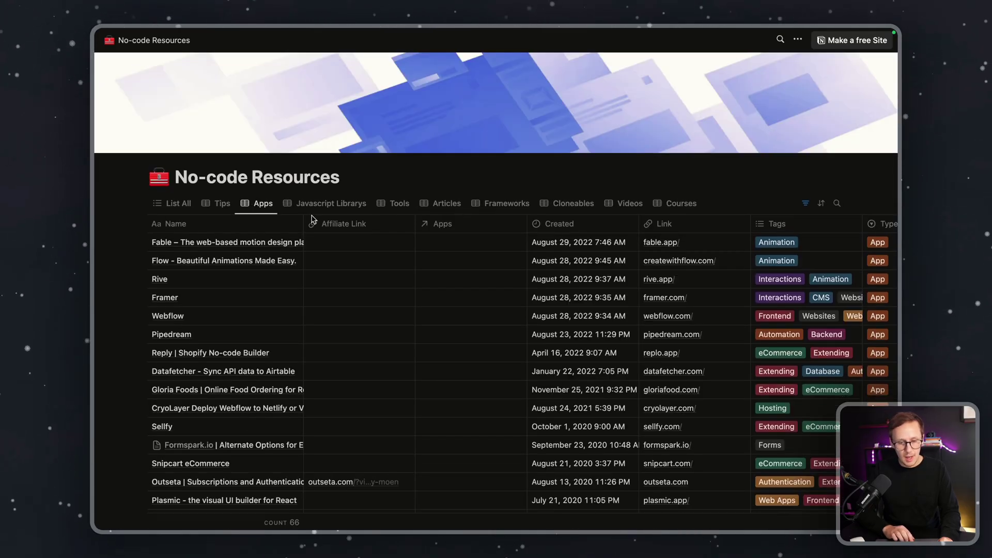
scroll(492, 302, right, 5)
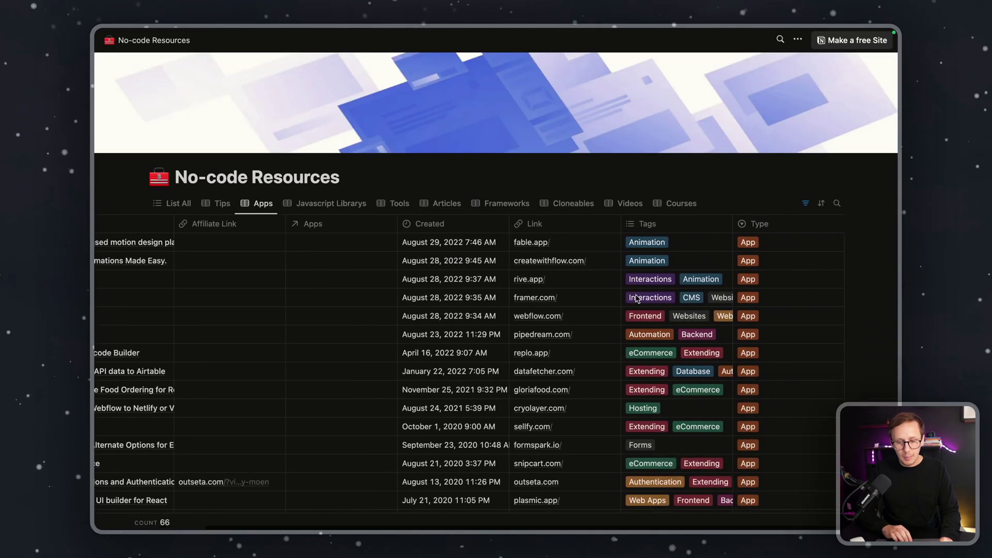
scroll(771, 398, down, 3)
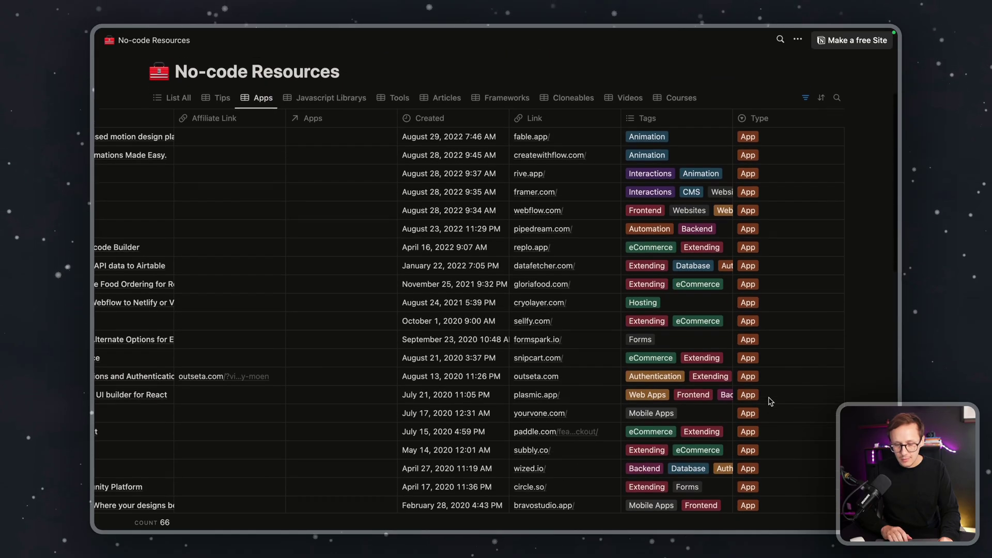
scroll(607, 366, up, 3)
click(340, 204)
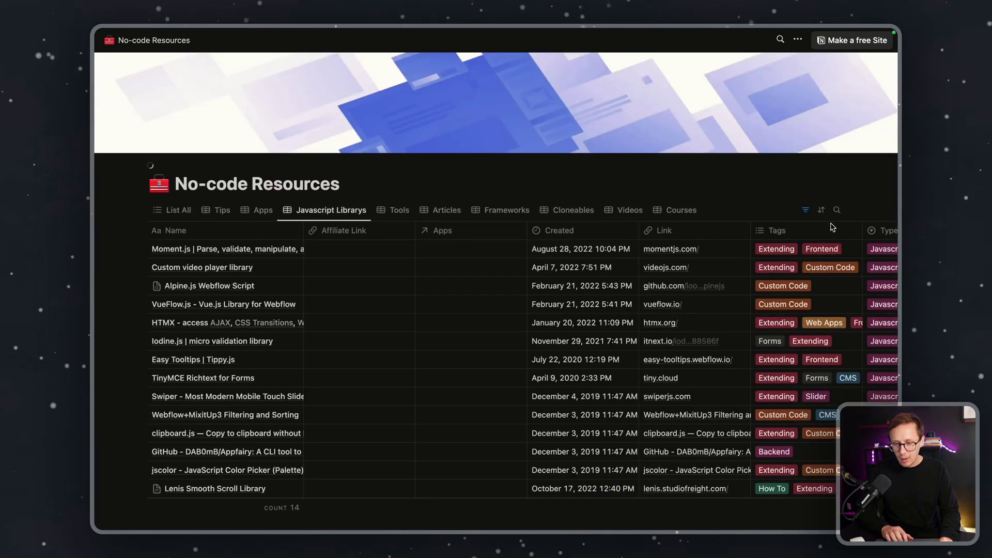
- Switch to the Made in Webflow page and browse its listings in the List and Gallery views
mouse_move(97, 231)
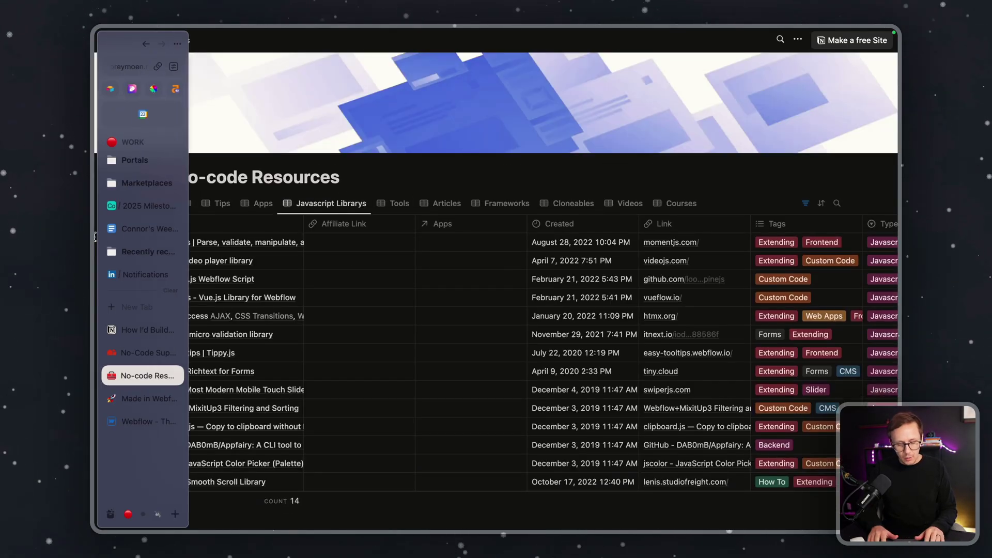
key(ctrl+Tab)
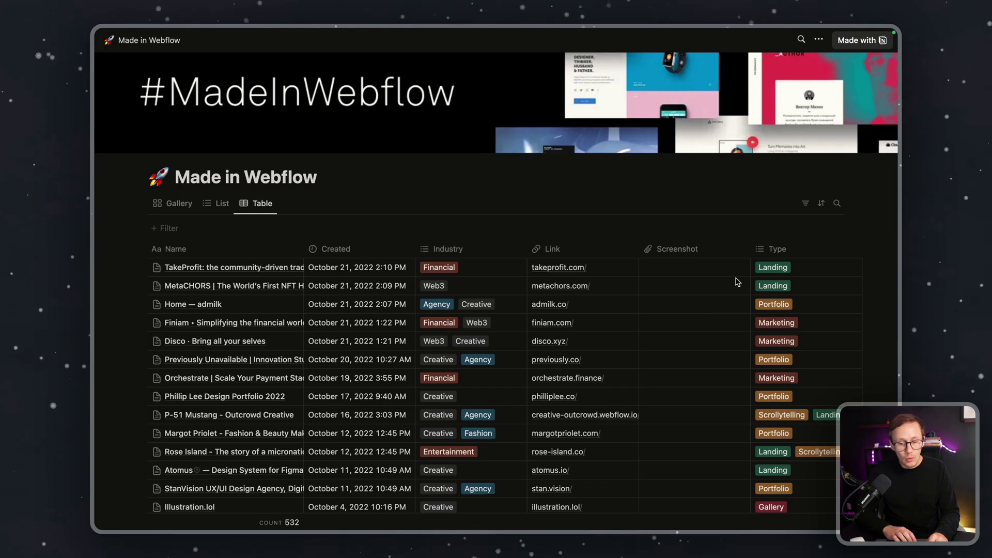
click(213, 203)
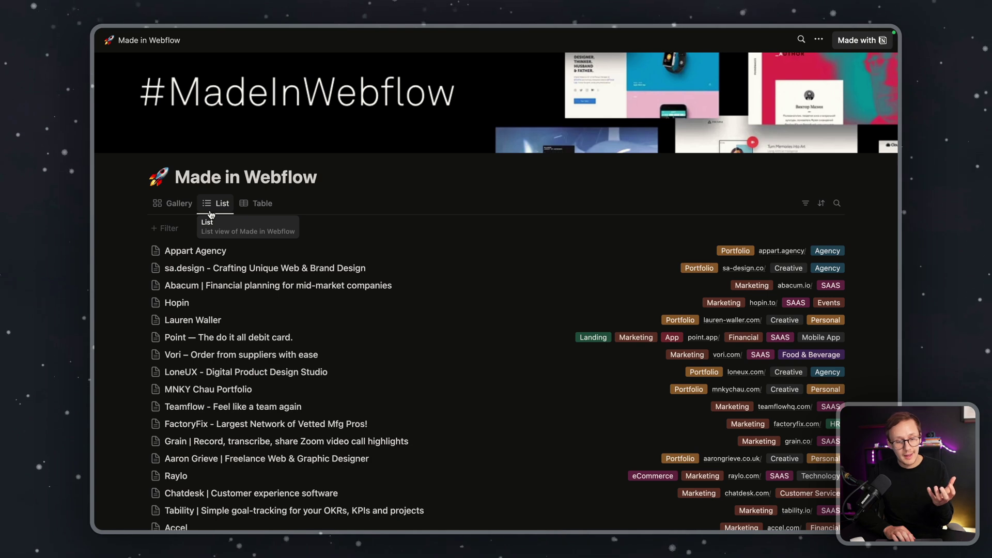
click(173, 203)
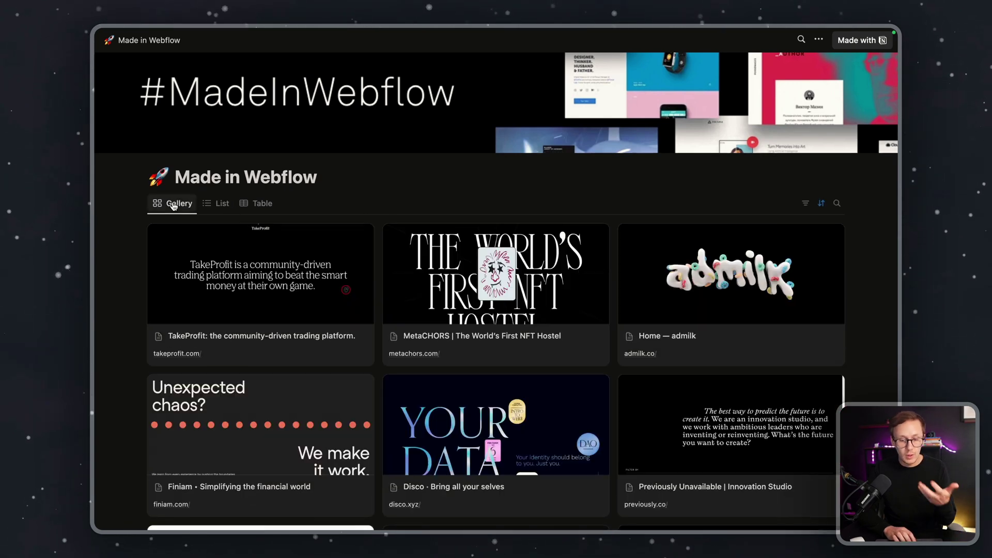
scroll(310, 398, down, 5)
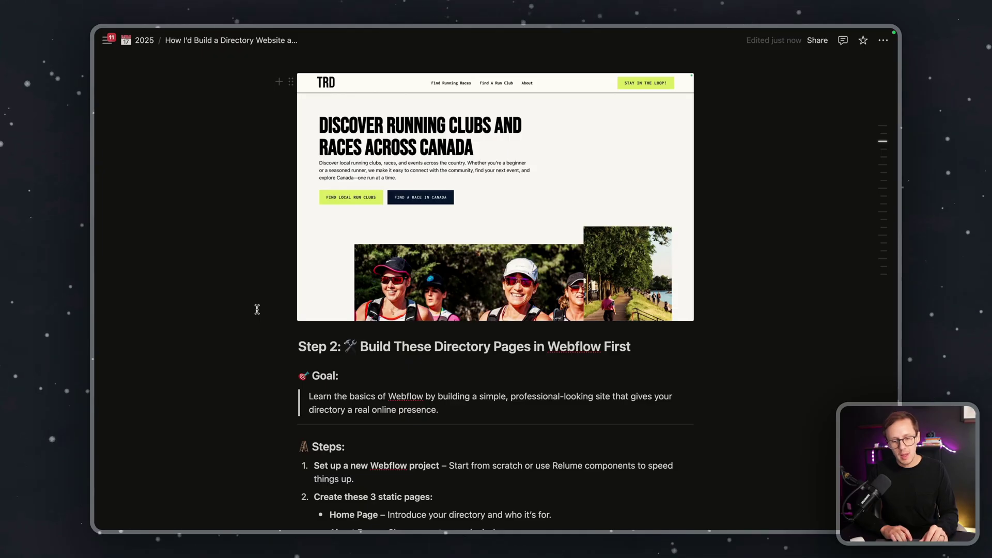
- Review Step 2 of the plan, Build These Directory Pages in Webflow First, down to its Pro Tip
scroll(257, 309, down, 3)
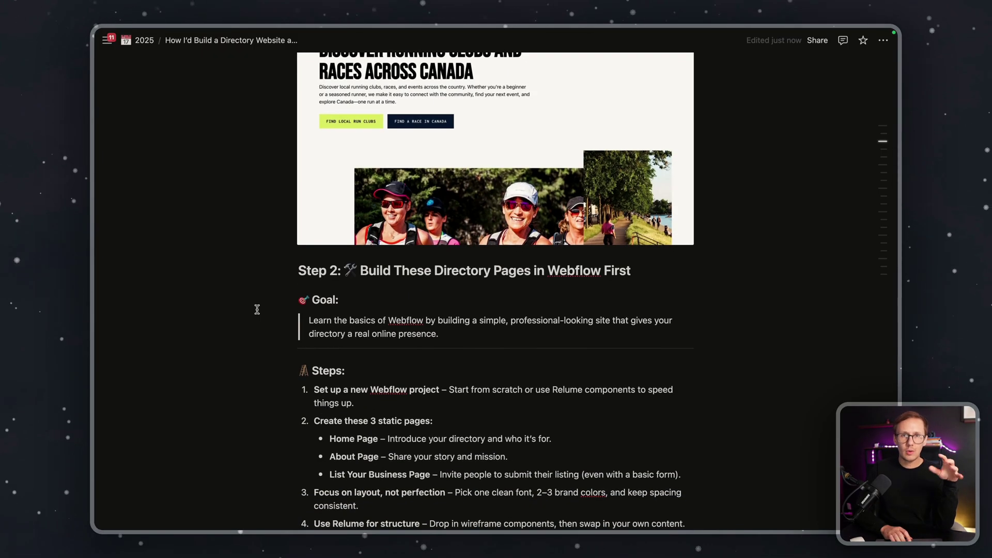
scroll(257, 309, down, 1)
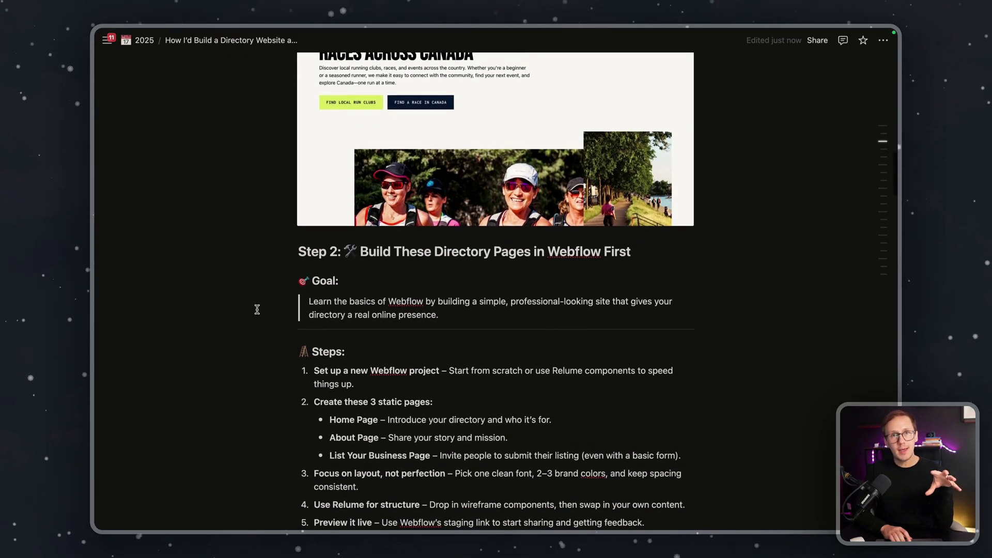
scroll(256, 309, up, 1)
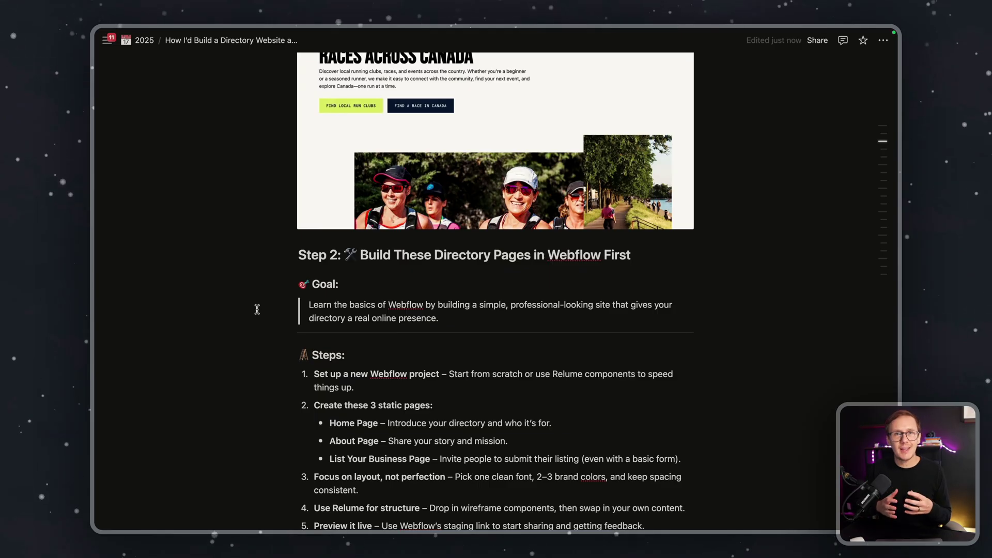
scroll(257, 309, down, 1)
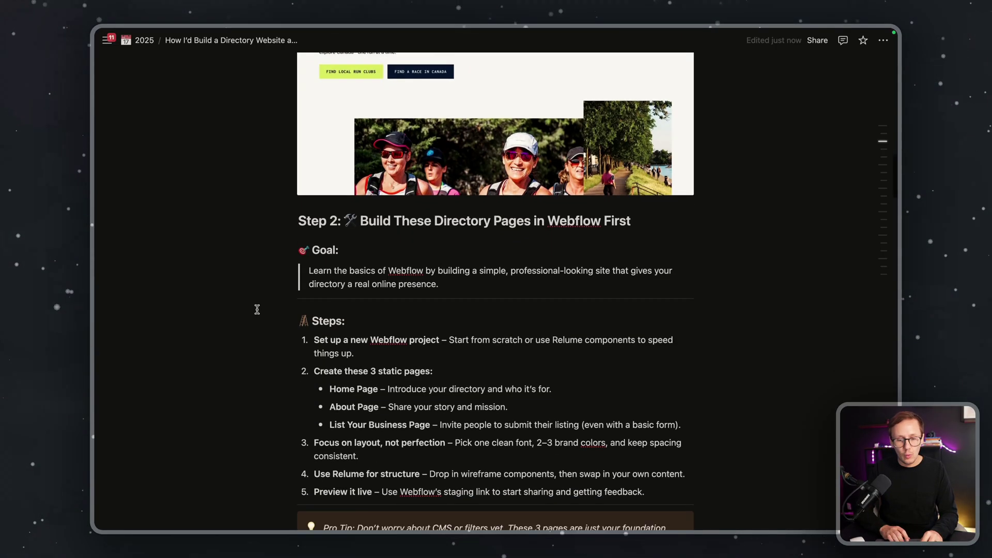
scroll(257, 309, down, 2)
scroll(257, 310, up, 1)
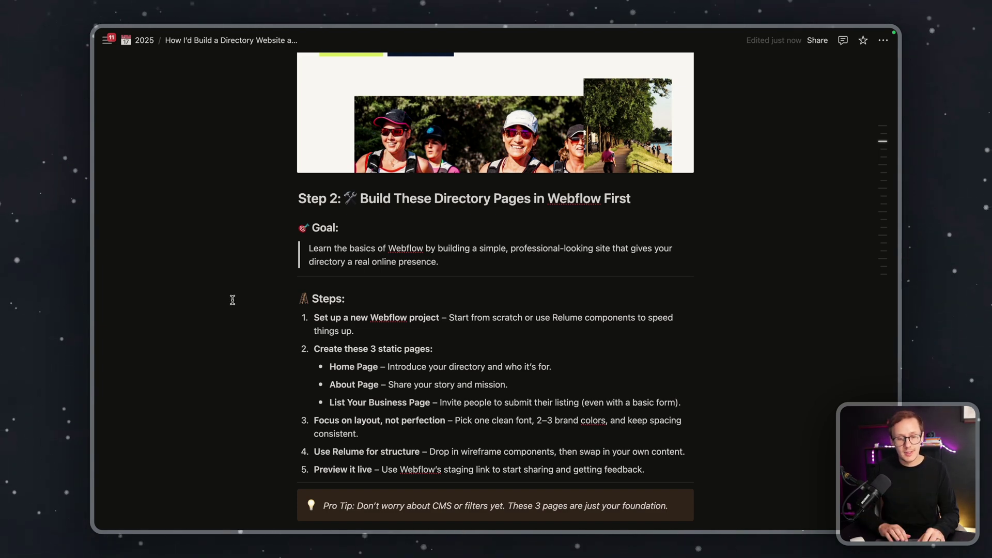
- Open therunningdirectory.ca in a new browser tab
mouse_move(94, 234)
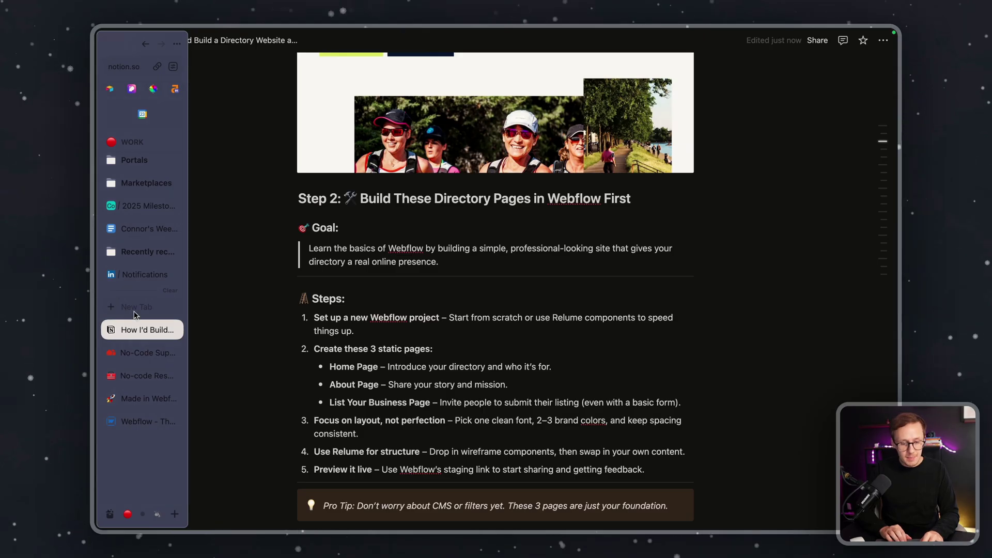
key(super+t)
text(therunningdirectory.ca)
key(Return)
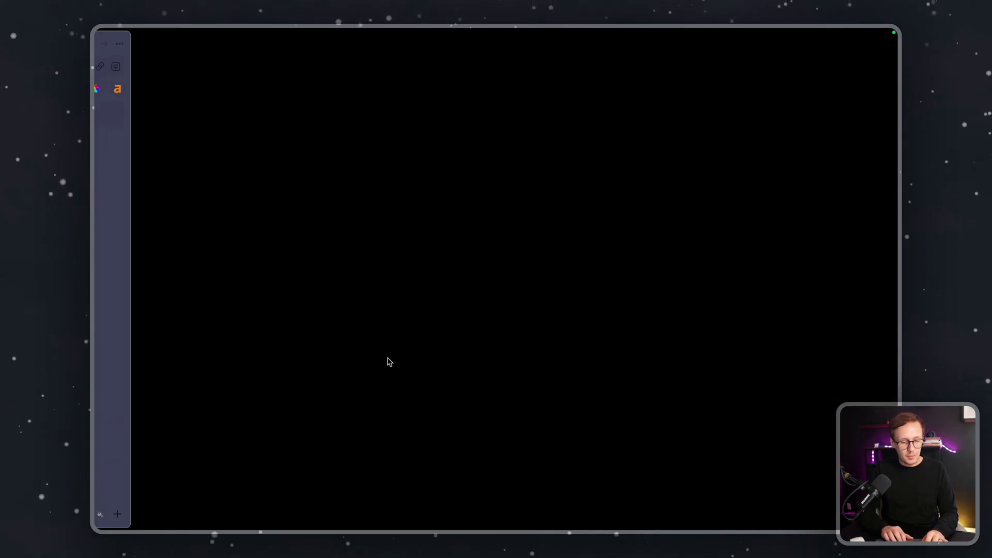
- Examine The Running Directory homepage from the hero through the city links, upcoming races and run crews to the footer
scroll(416, 369, down, 6)
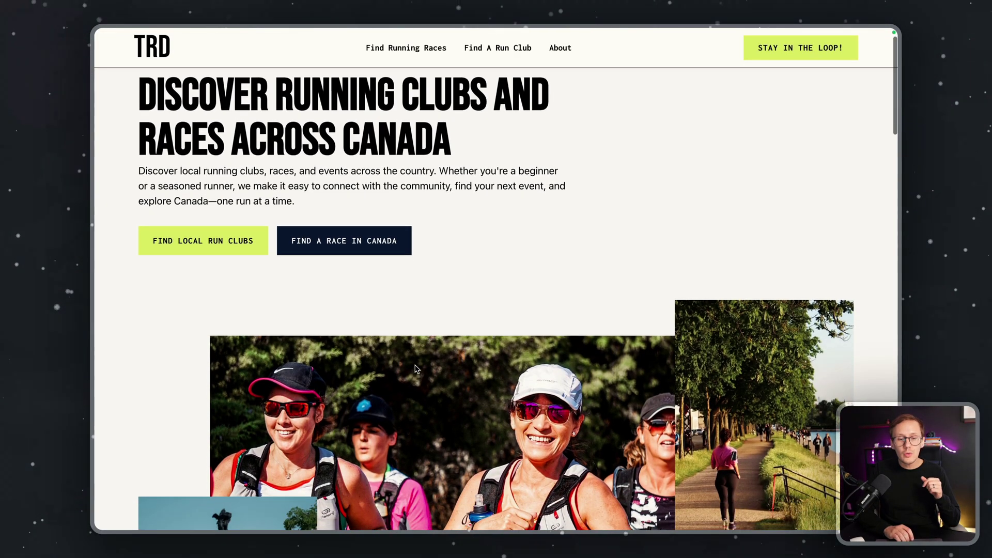
scroll(417, 369, down, 4)
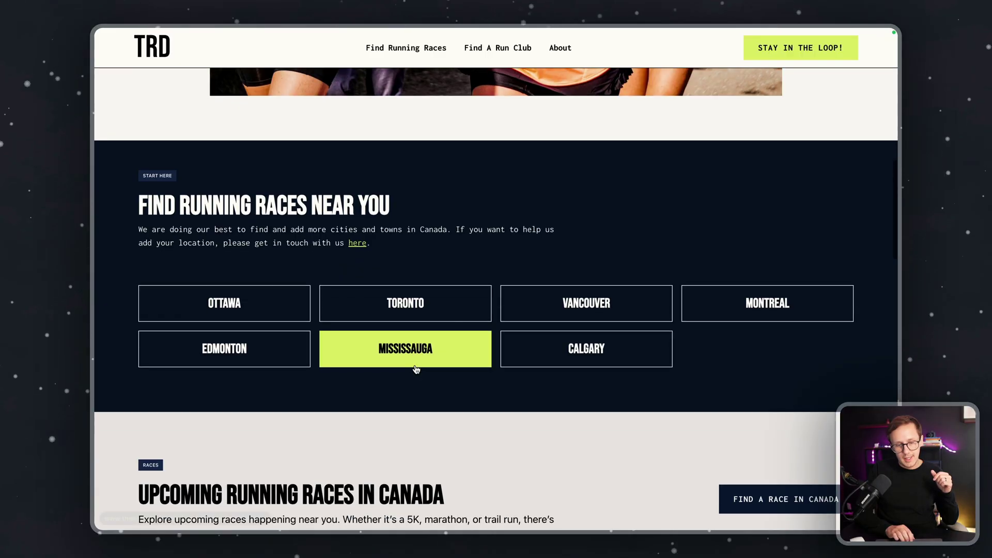
scroll(438, 238, down, 1)
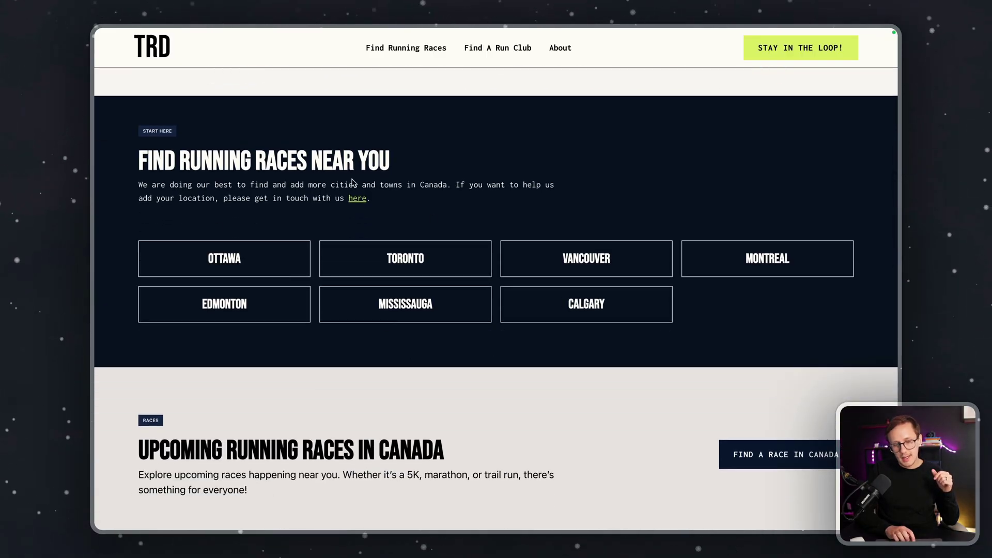
scroll(290, 197, down, 5)
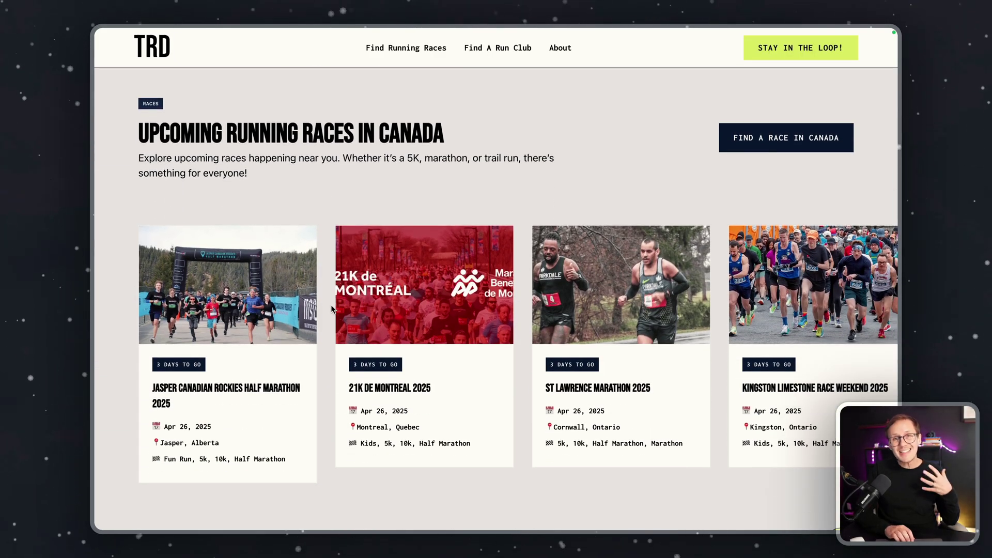
scroll(331, 309, down, 5)
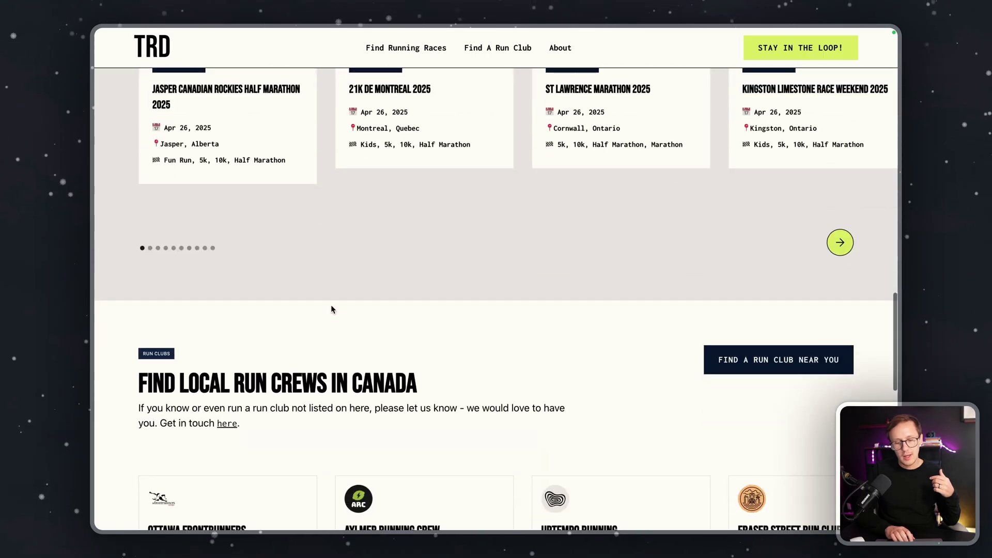
scroll(331, 308, down, 5)
scroll(332, 308, up, 2)
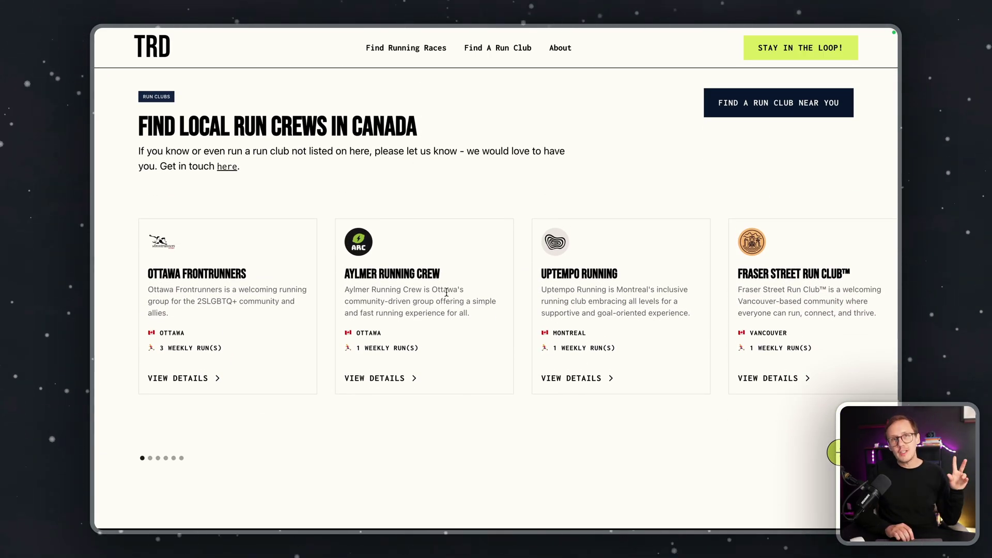
scroll(446, 293, down, 6)
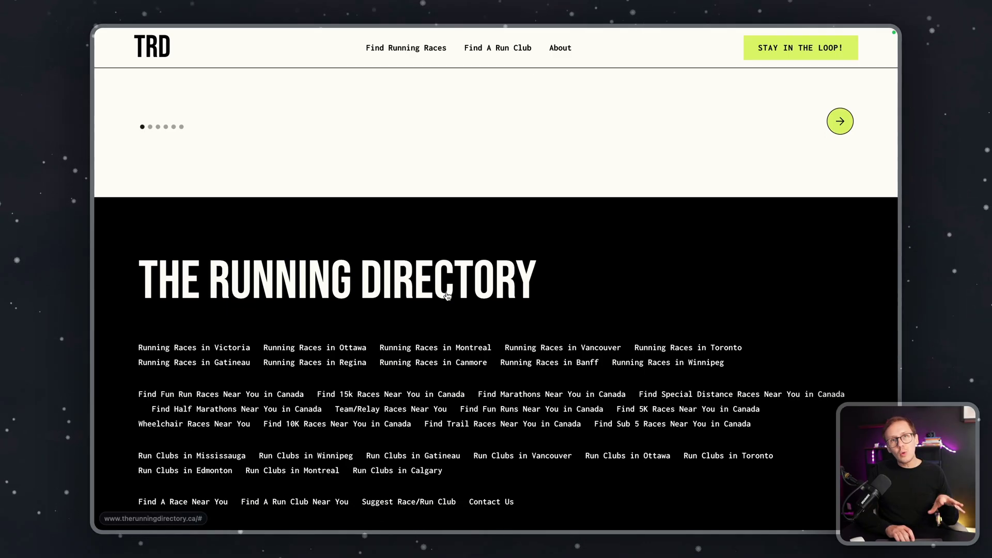
- Go back to the start of the homepage, visit the directory's About page and return to the homepage
click(447, 295)
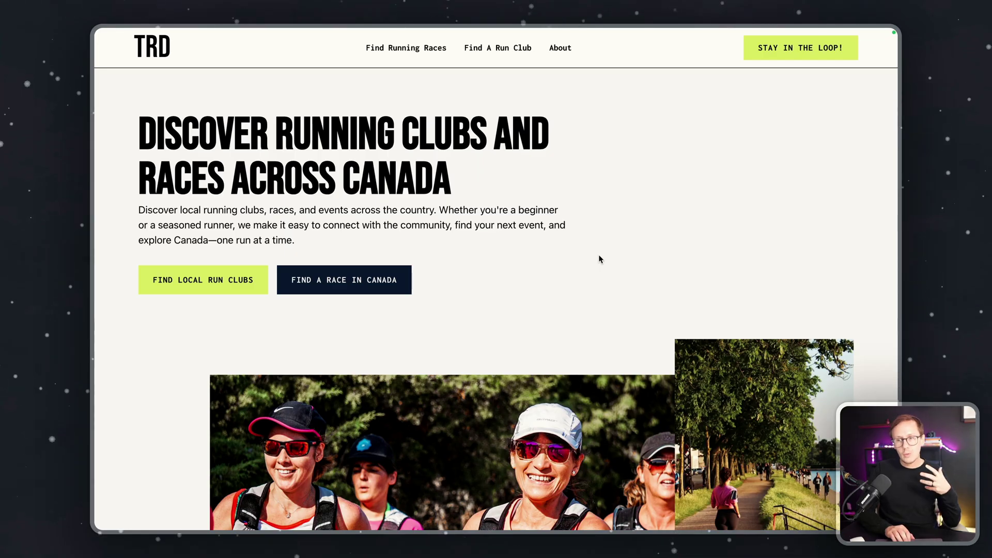
click(563, 56)
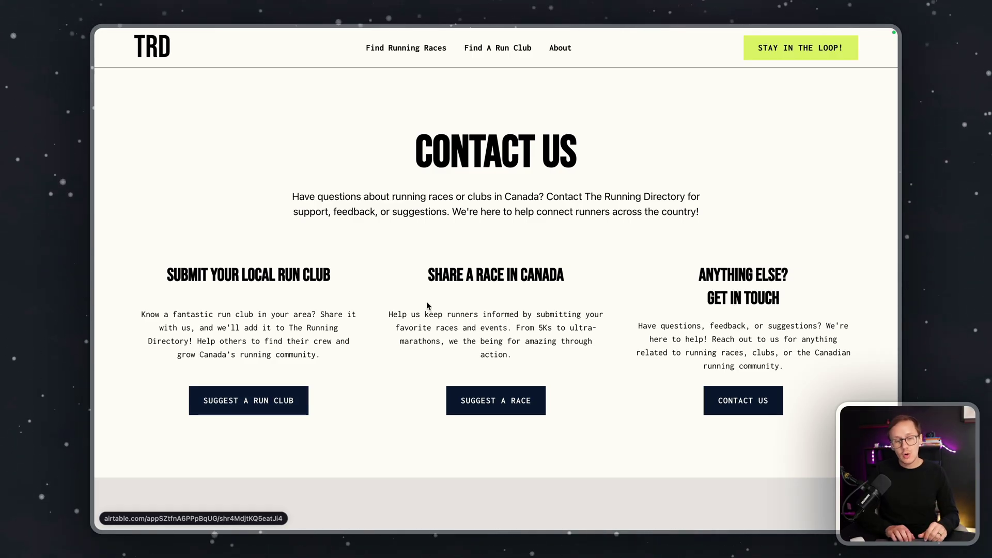
click(156, 66)
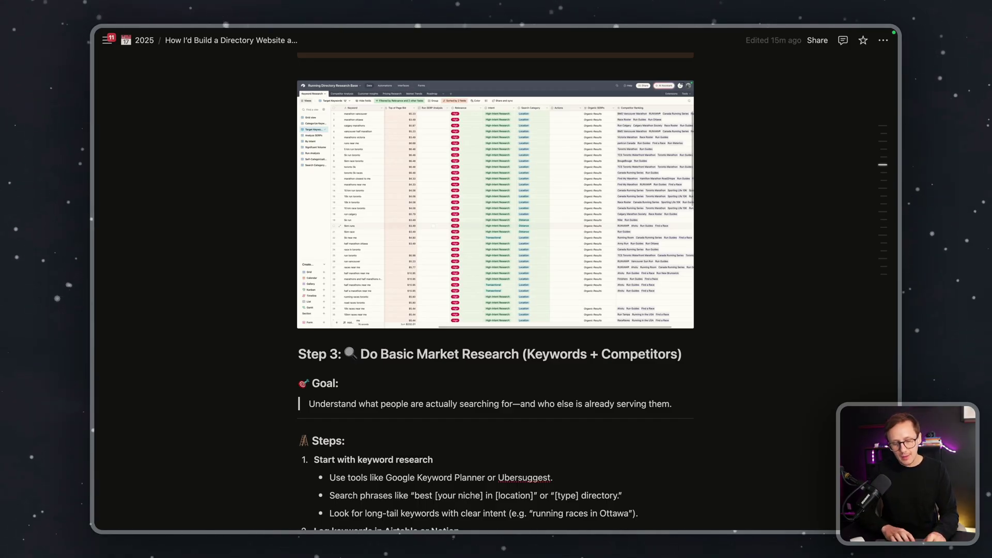
- Review Step 3 of the plan on basic market research and switch to the Running Directory Research Base in Airtable
scroll(465, 381, down, 5)
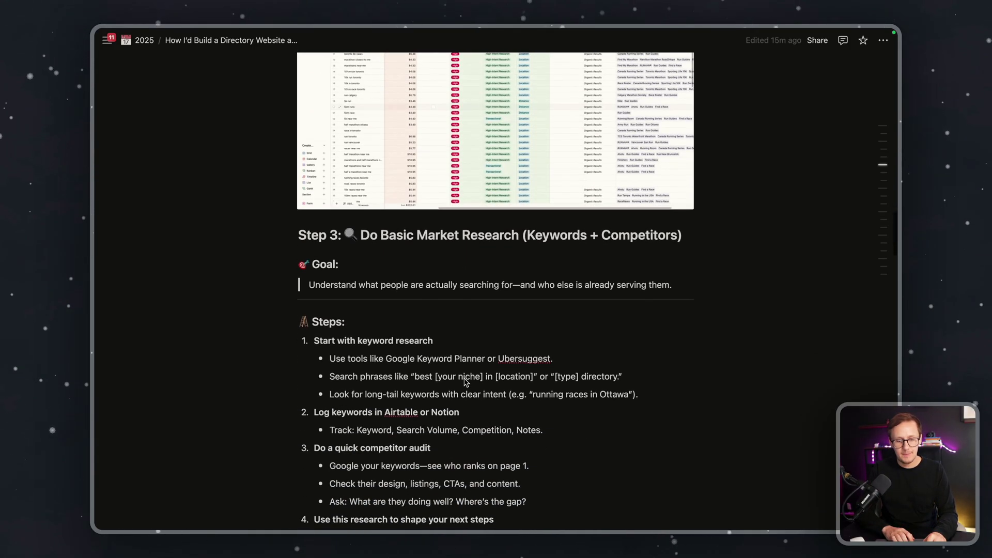
scroll(465, 381, down, 2)
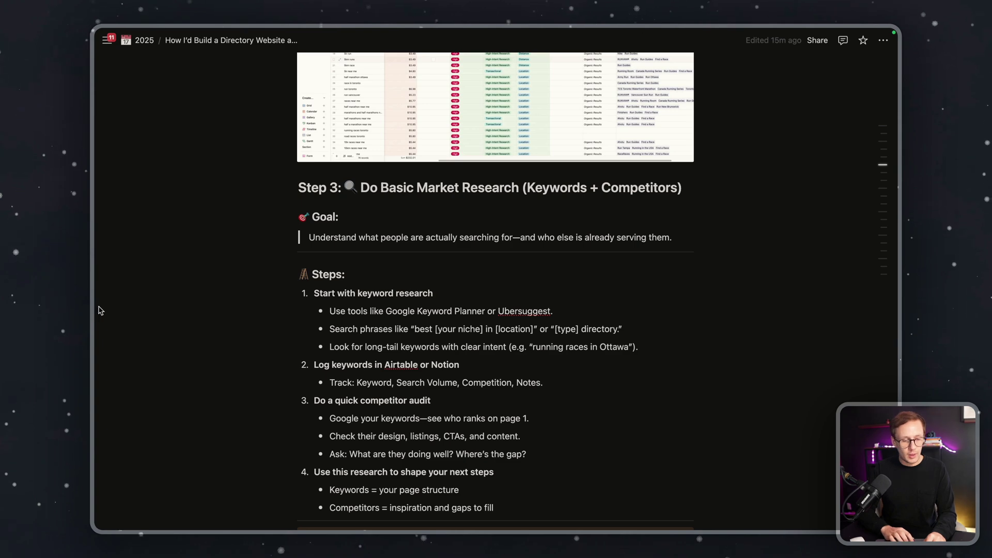
mouse_move(96, 342)
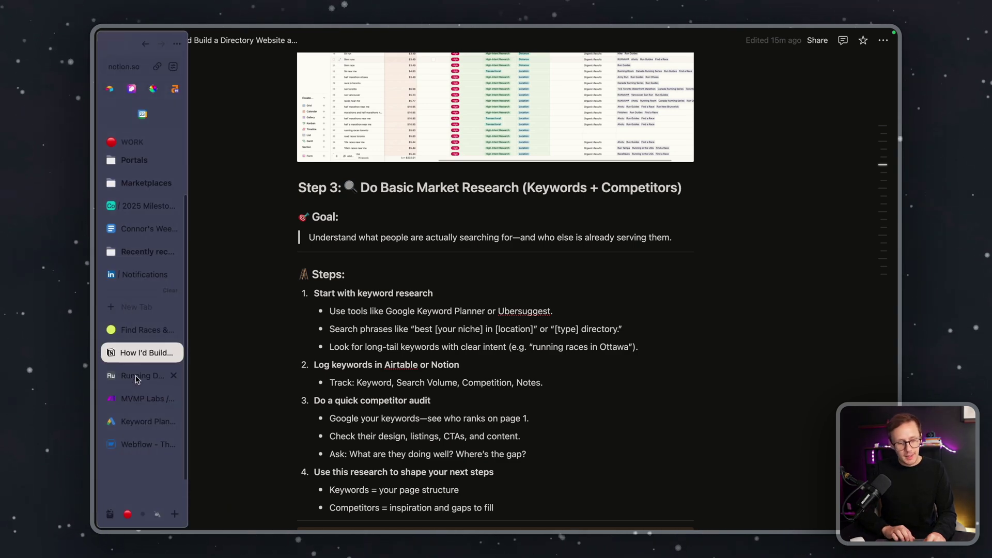
click(135, 375)
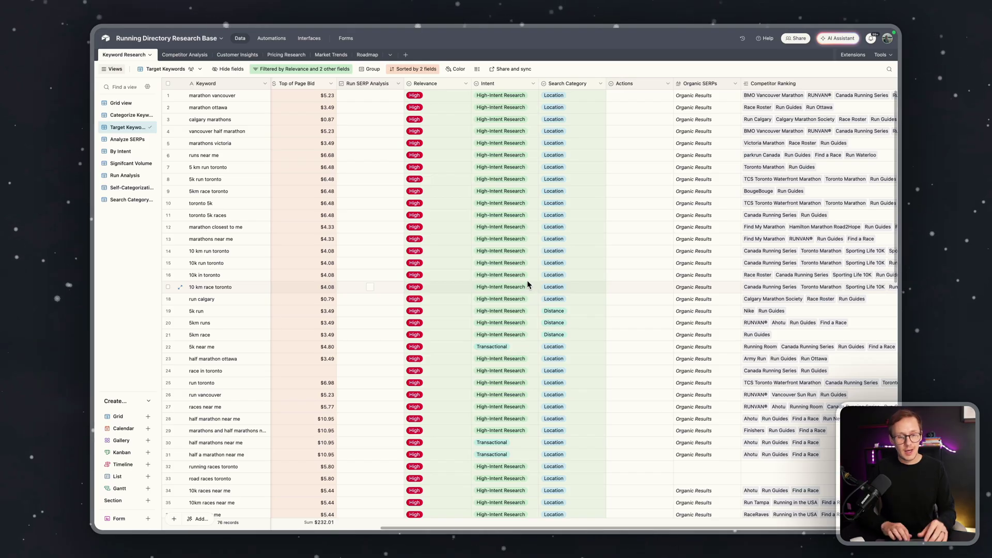
- Show the Keyword Research table's Grid view and switch to the Keyword Planner in Google Ads
click(124, 103)
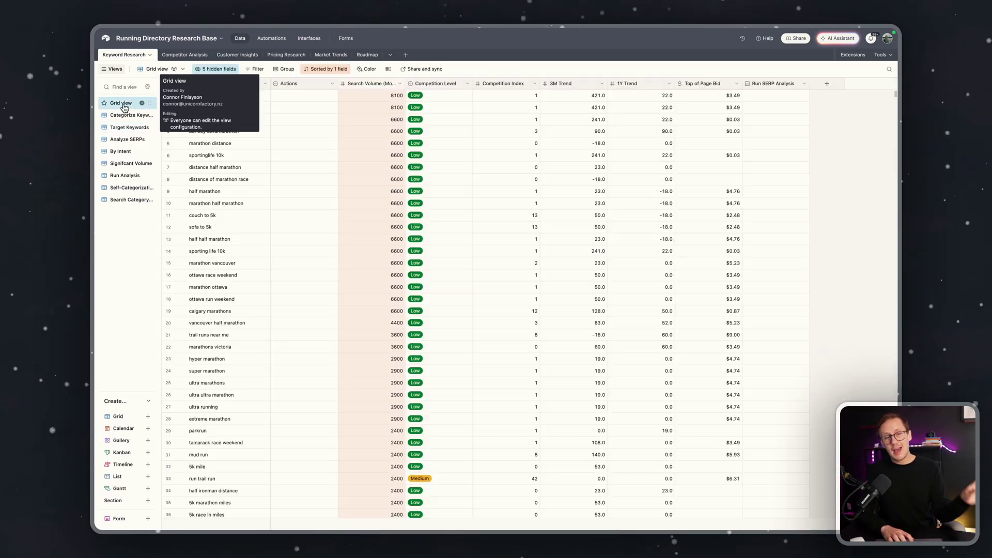
mouse_move(152, 126)
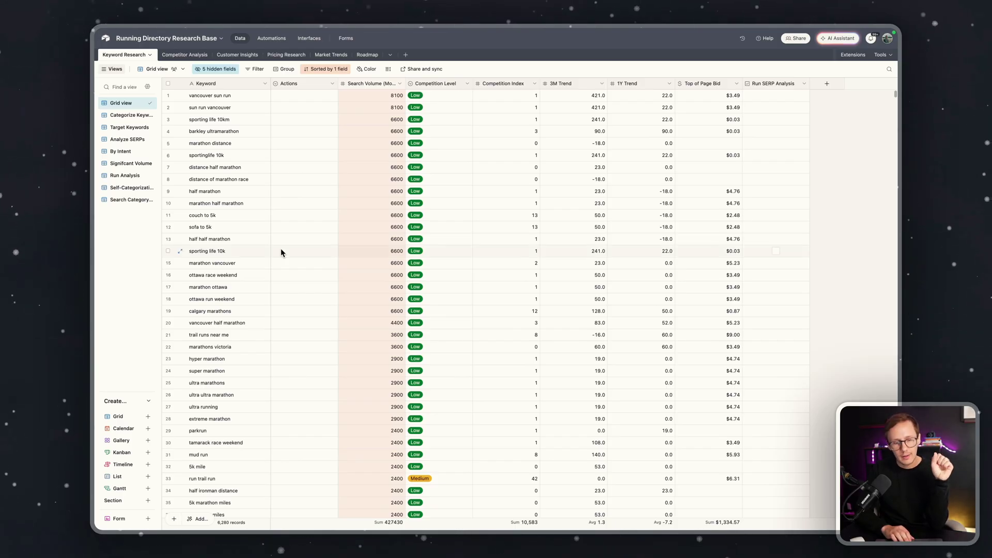
mouse_move(95, 241)
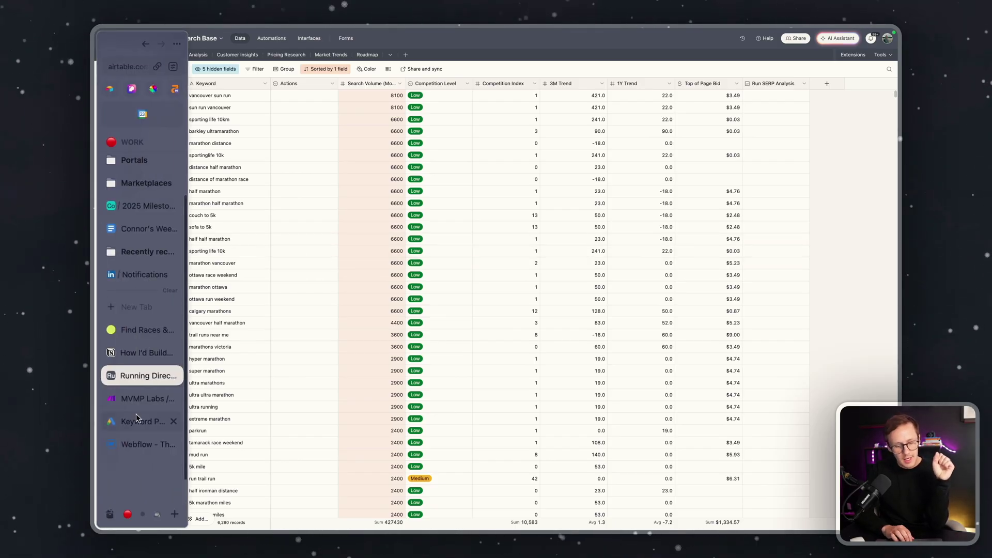
click(150, 421)
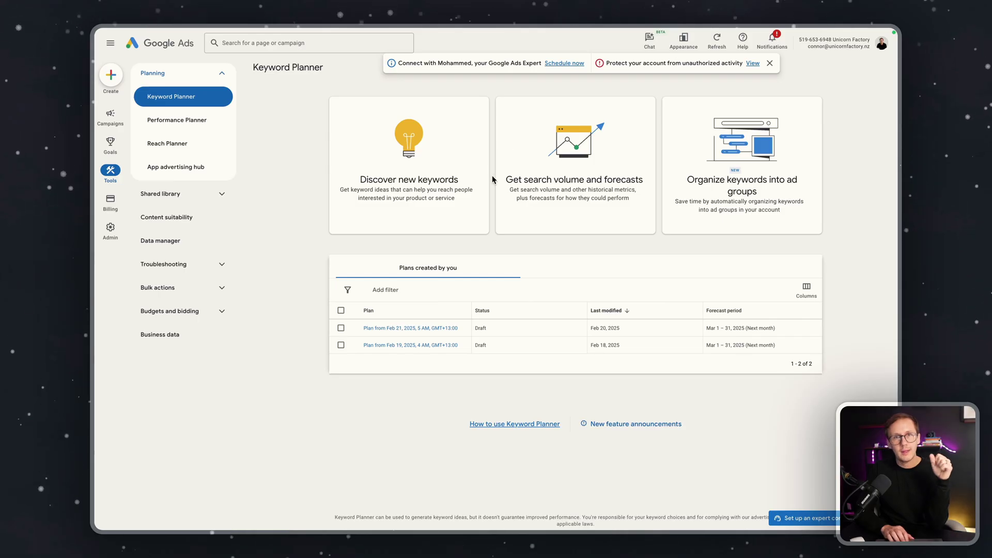
- Switch to the Running Directory Research Base in Airtable and examine the Target Keywords view across to the Competitor Ranking column
mouse_move(95, 259)
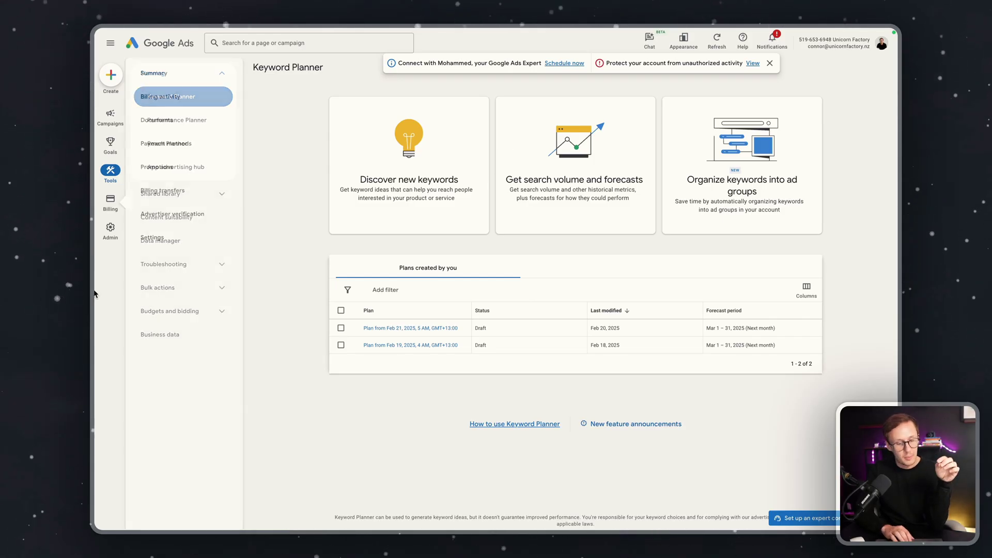
click(137, 376)
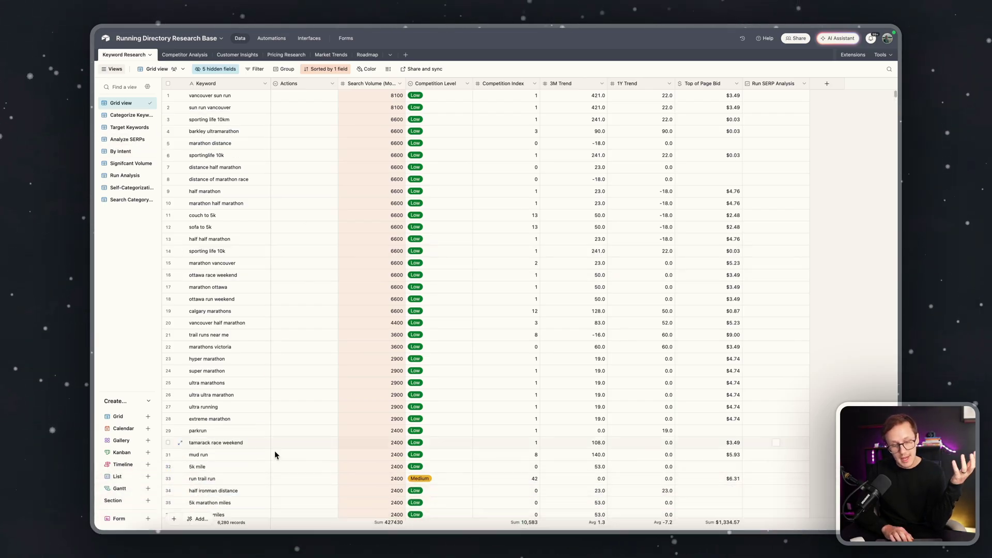
click(127, 128)
scroll(284, 199, left, 10)
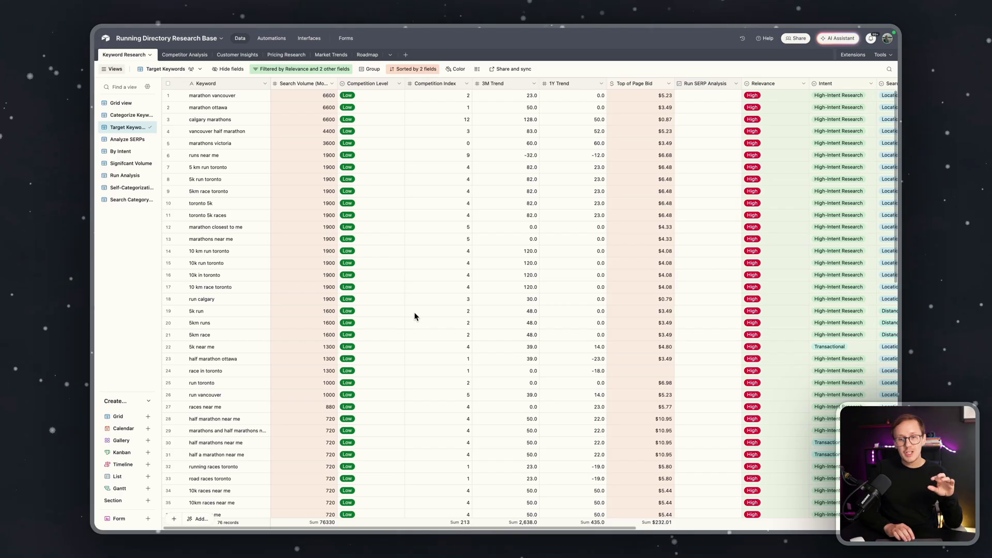
scroll(415, 317, right, 8)
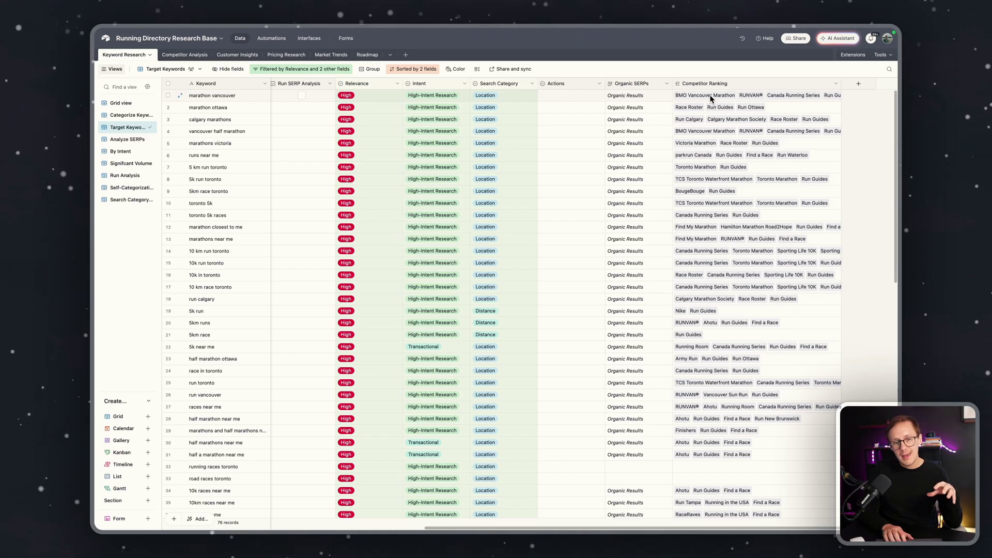
- Show the Competitors gallery of the Competitor Analysis table, read the Run Guides record's business model, selling points and weaknesses, and close it
click(177, 55)
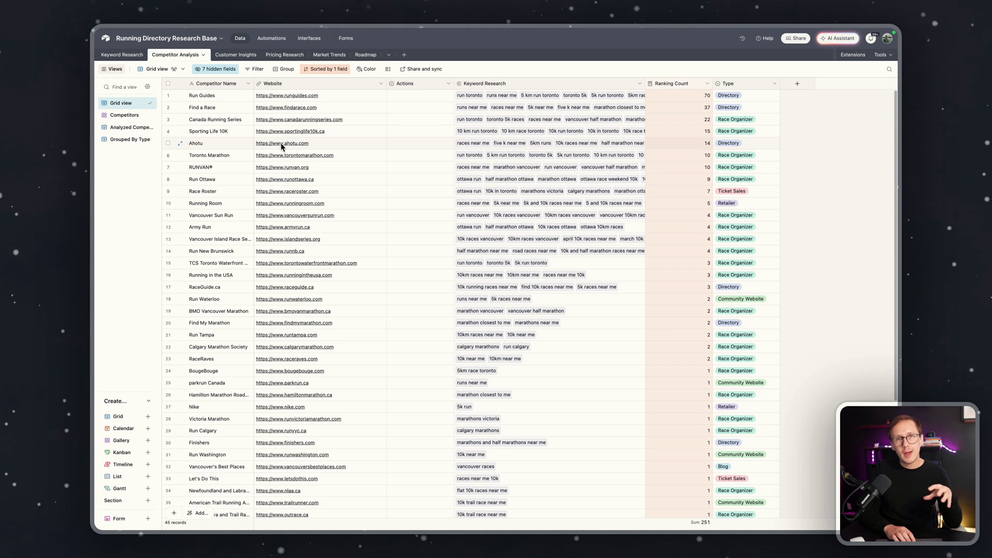
click(129, 115)
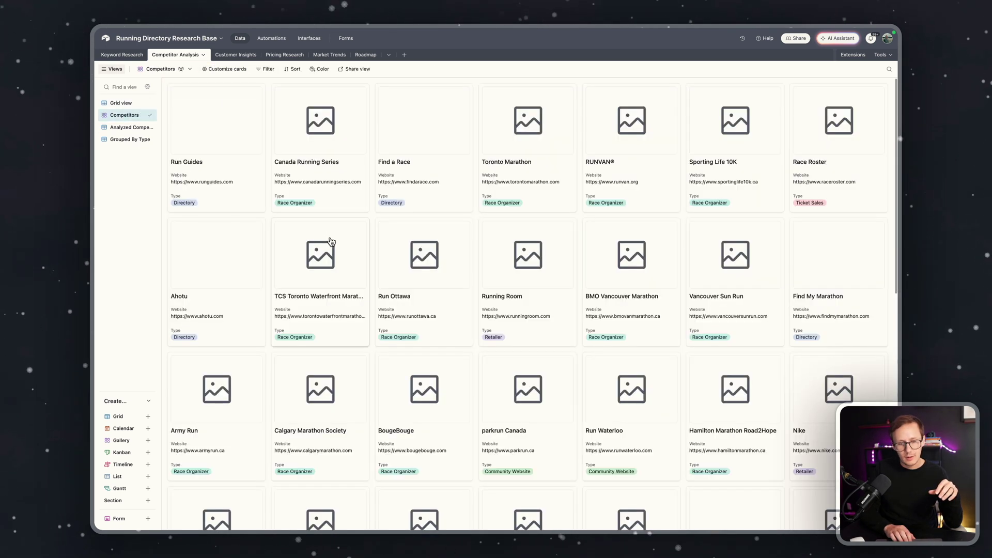
click(220, 165)
scroll(341, 262, down, 1)
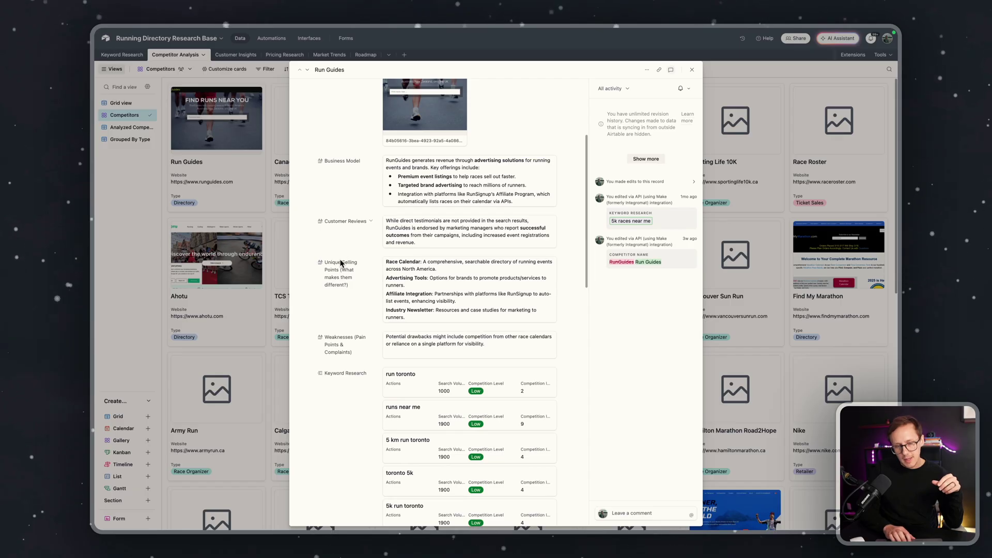
scroll(392, 243, down, 1)
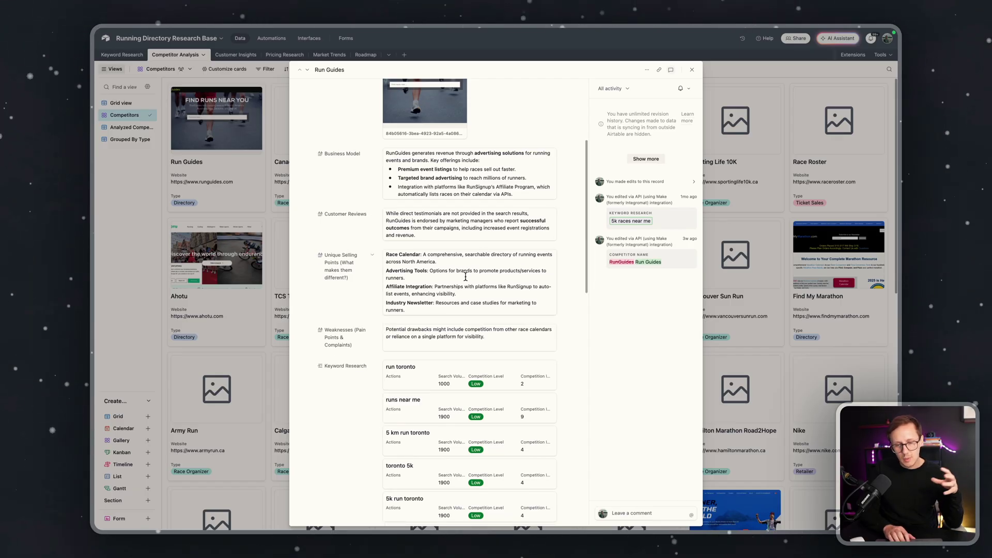
click(138, 254)
- Return to the Keyword Research table, then switch to the Notion plan and review Step 4 on building the MVP's pillar and detail pages
click(124, 54)
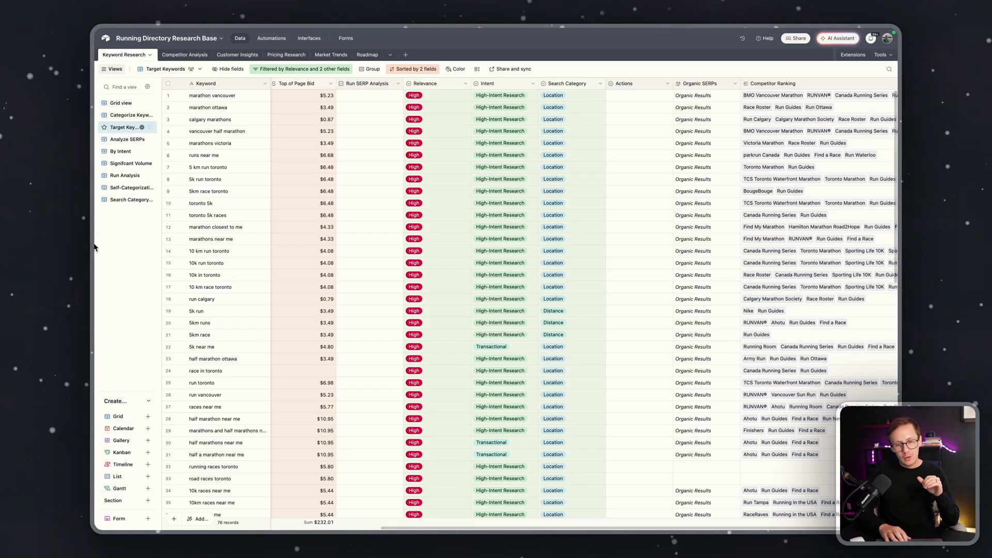
mouse_move(95, 247)
click(149, 399)
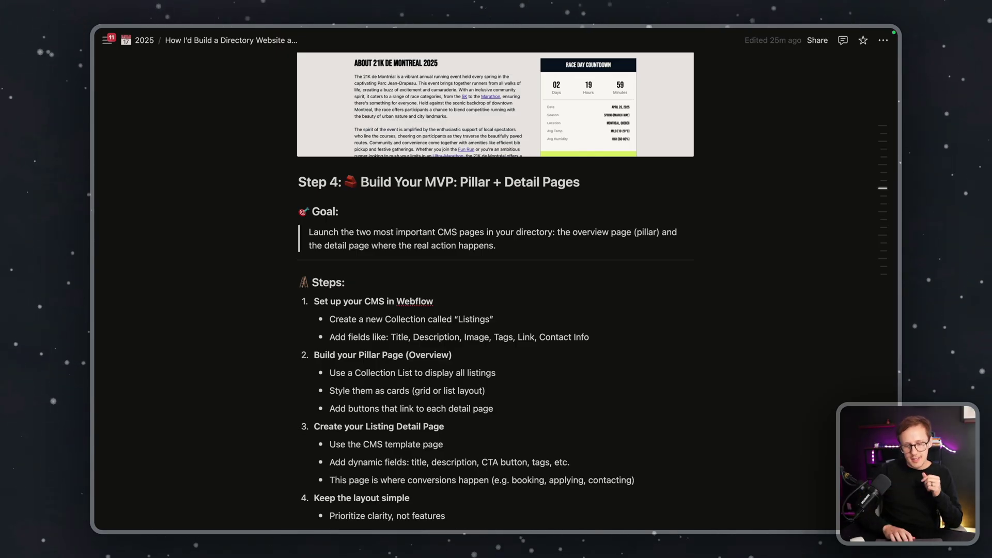
scroll(491, 266, up, 2)
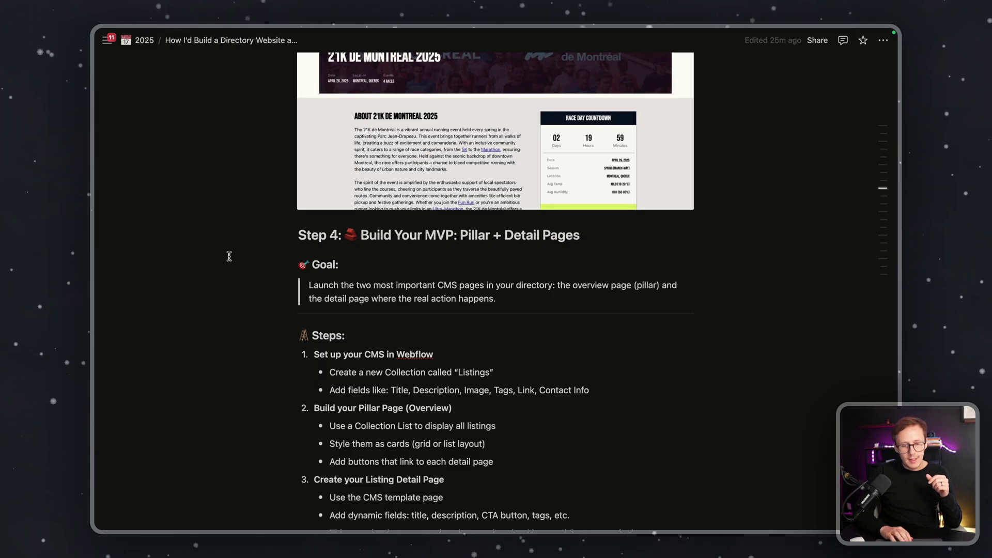
- Switch to The Running Directory site and examine the Find Running Races page down to its filters and race cards
mouse_move(97, 290)
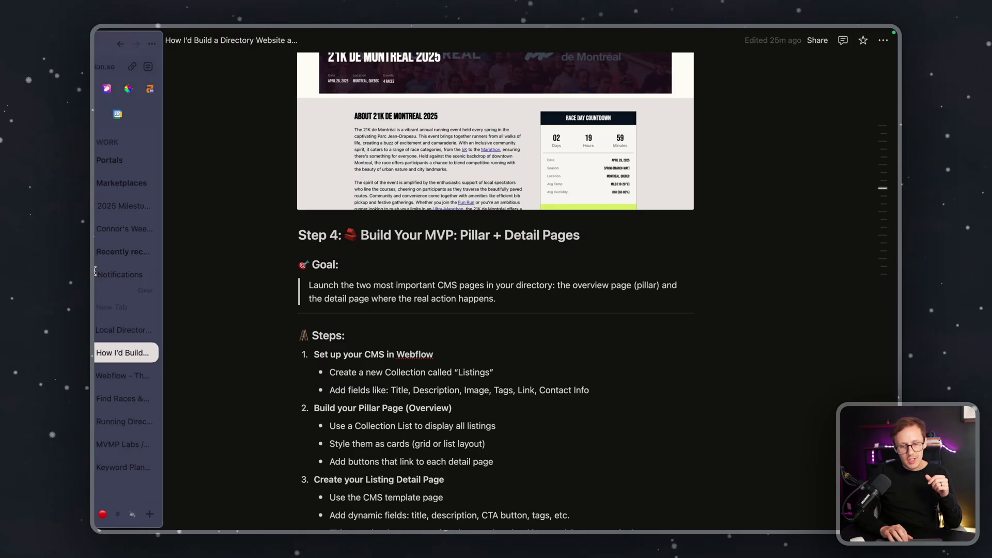
click(143, 399)
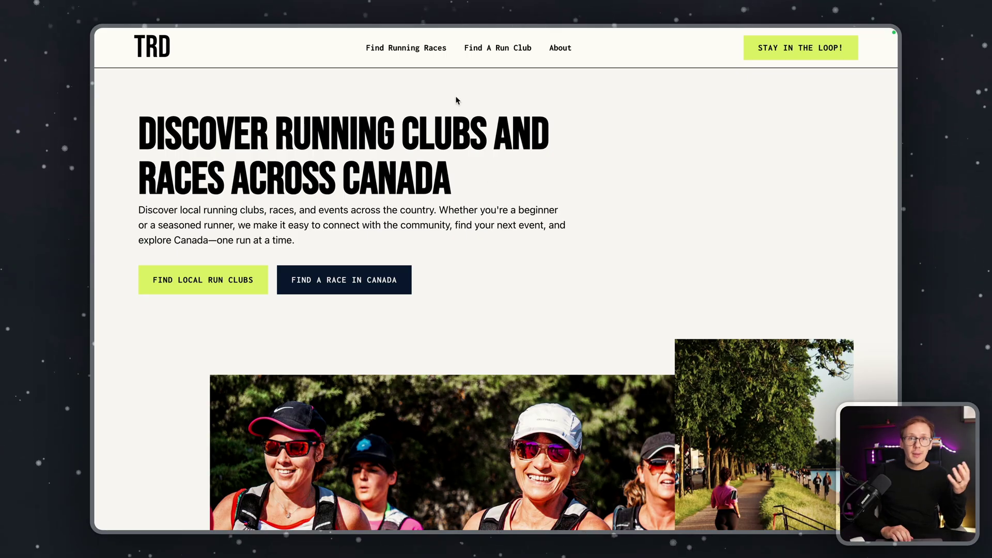
click(414, 48)
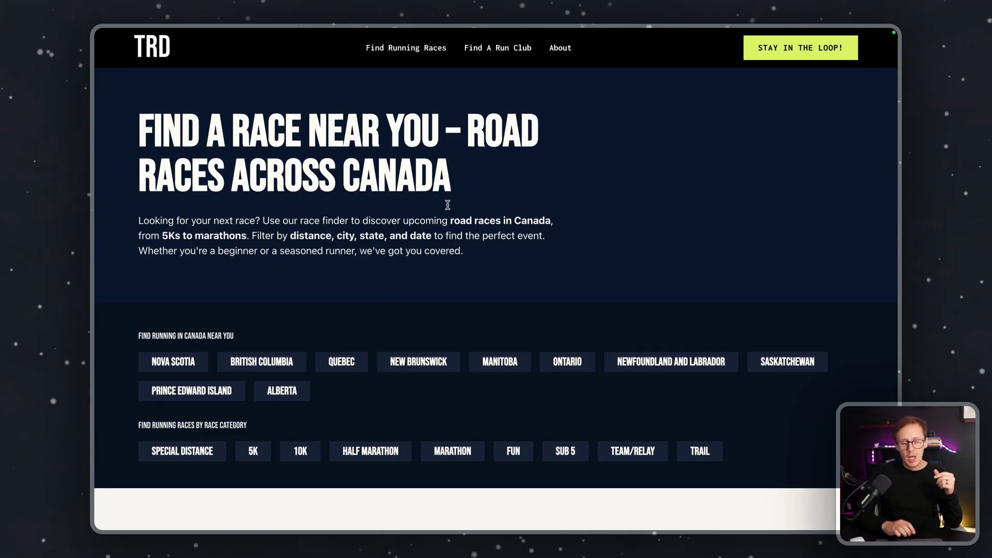
scroll(447, 205, down, 8)
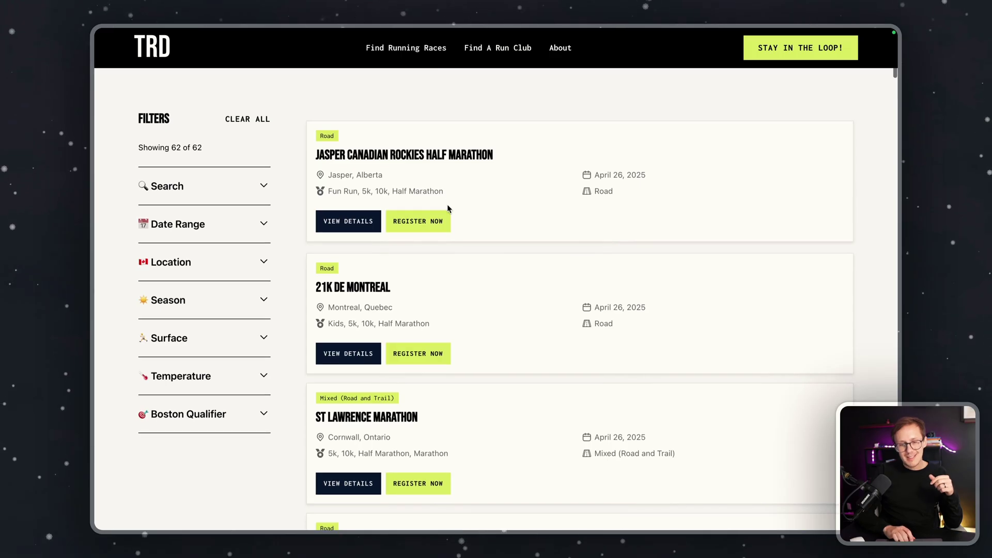
scroll(447, 205, down, 1)
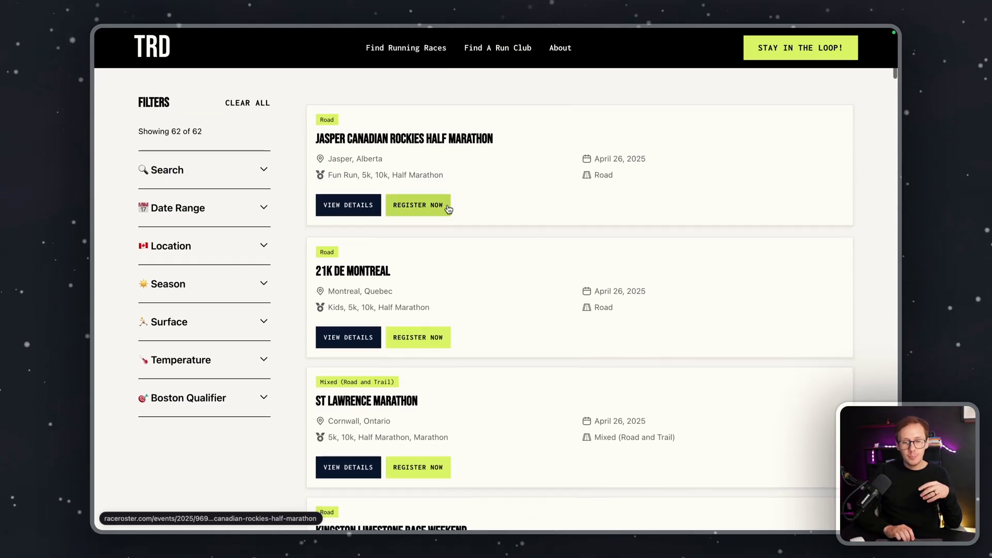
scroll(448, 208, down, 1)
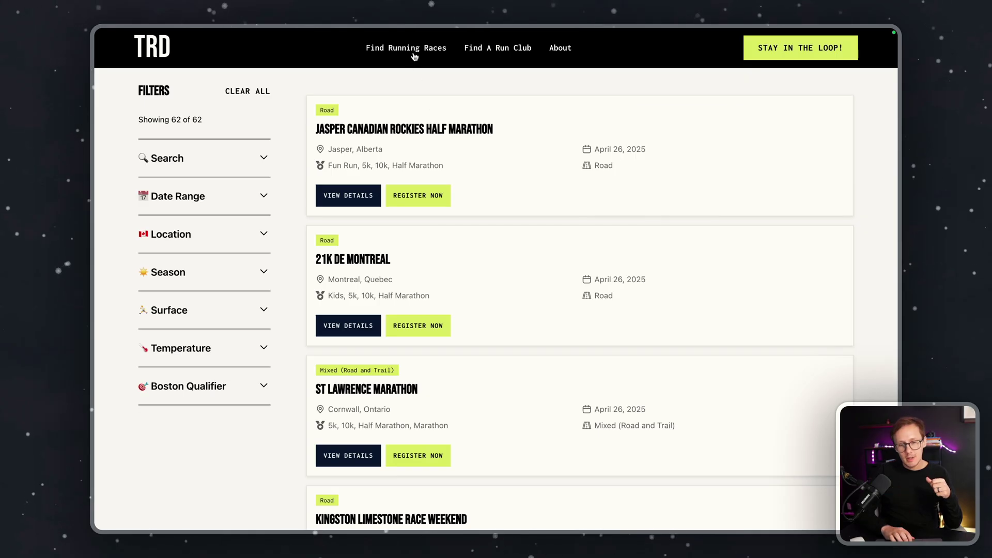
- Visit the Find A Run Club page and return to the race listings on the Find Running Races page
click(510, 53)
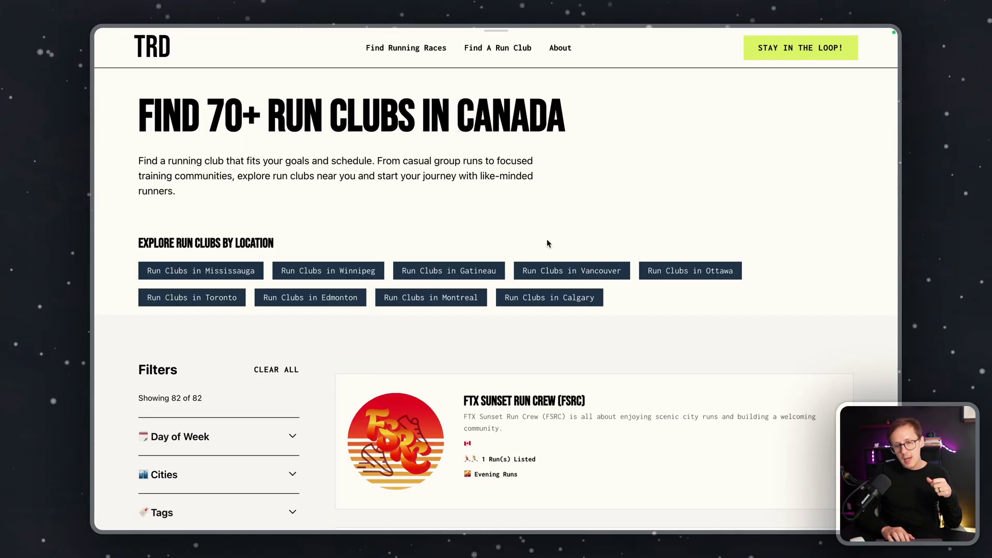
click(391, 42)
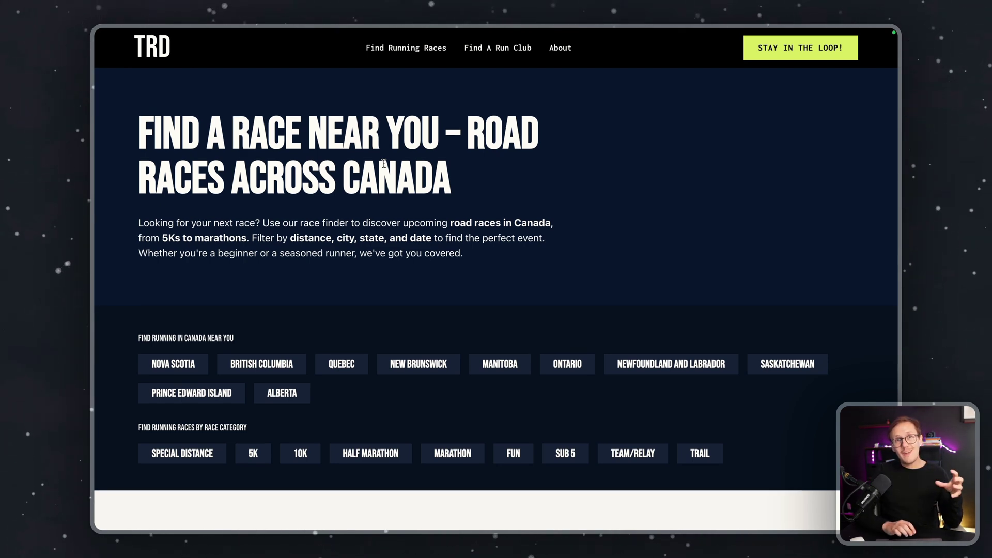
scroll(385, 164, down, 8)
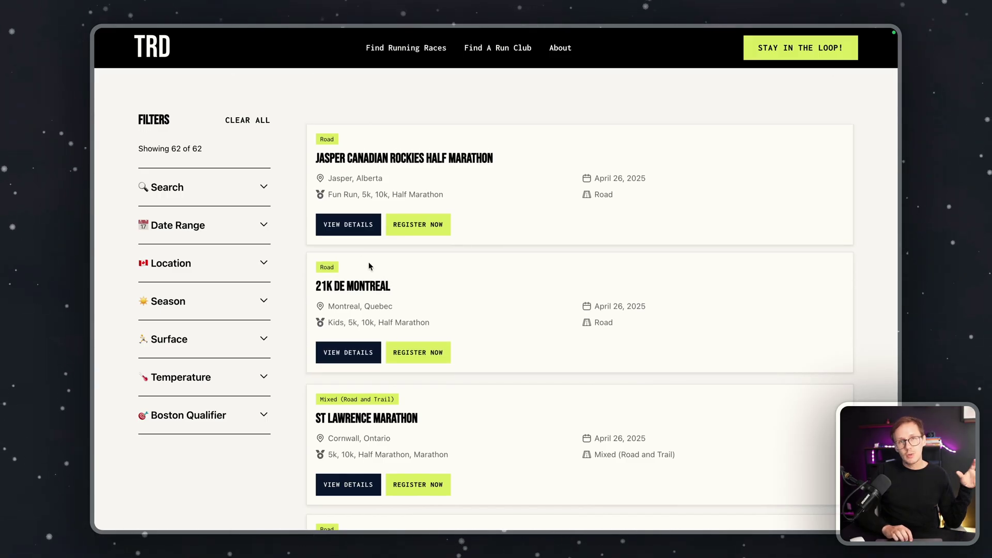
- View the Jasper Canadian Rockies Half Marathon details from the description through the schedule to the highlights, and return to the race list
click(349, 223)
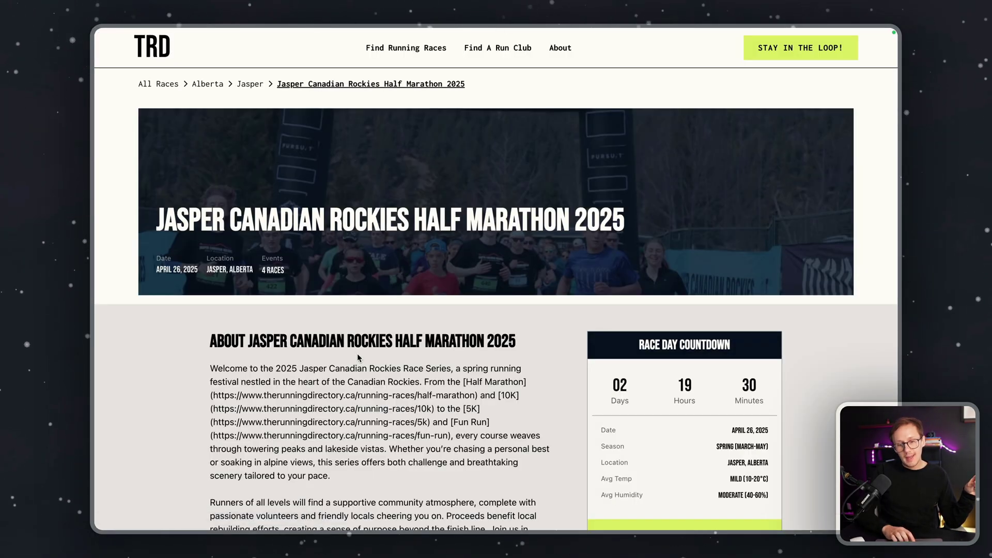
scroll(359, 358, down, 4)
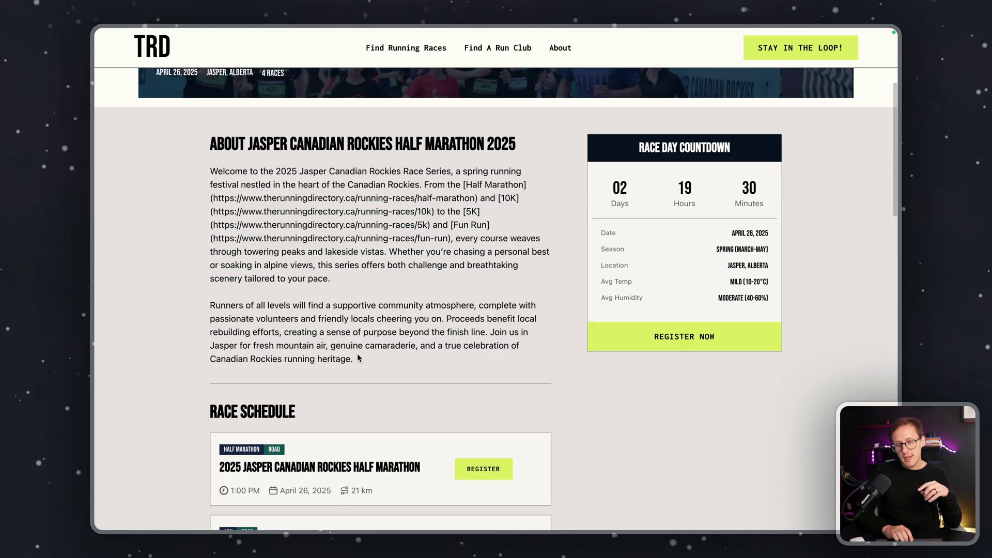
scroll(357, 357, down, 3)
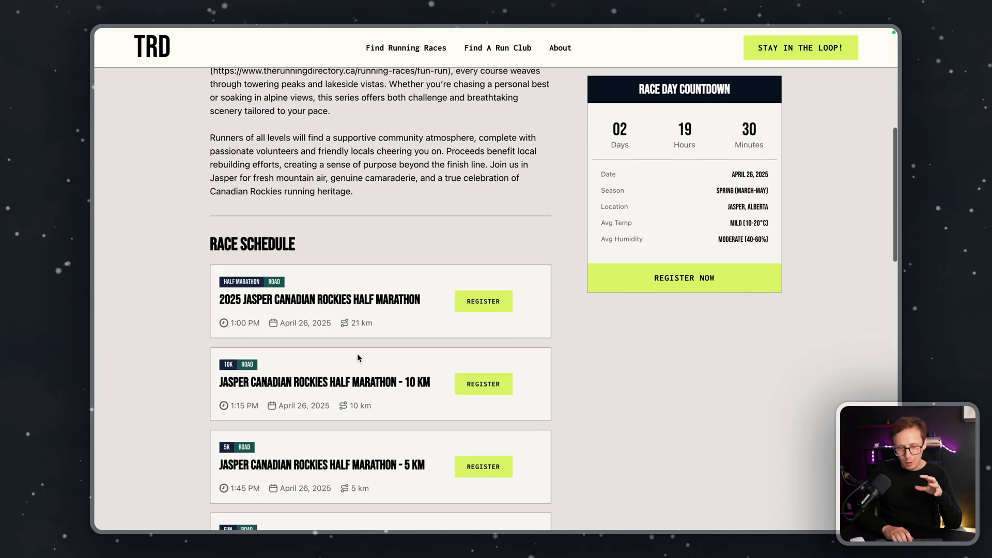
scroll(358, 353, down, 9)
mouse_move(99, 257)
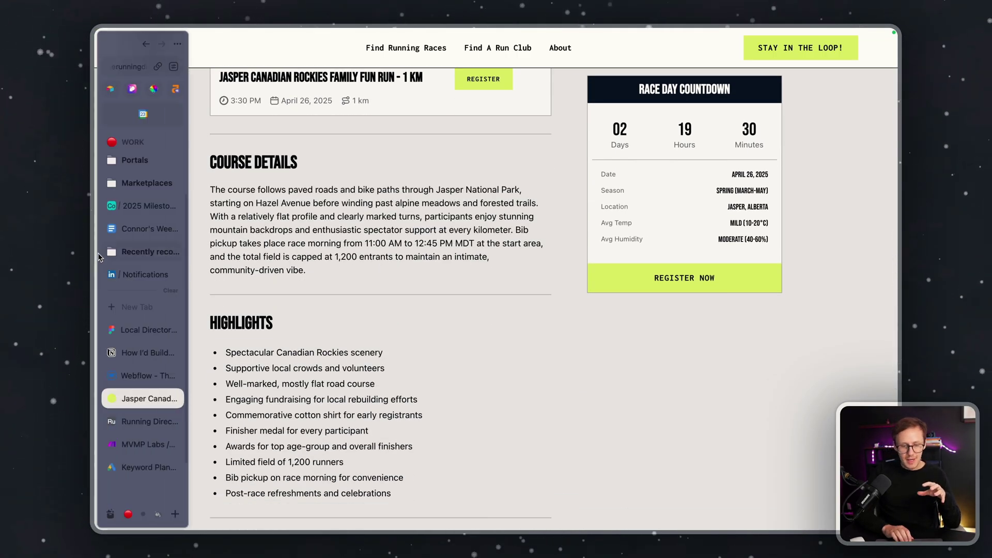
click(146, 44)
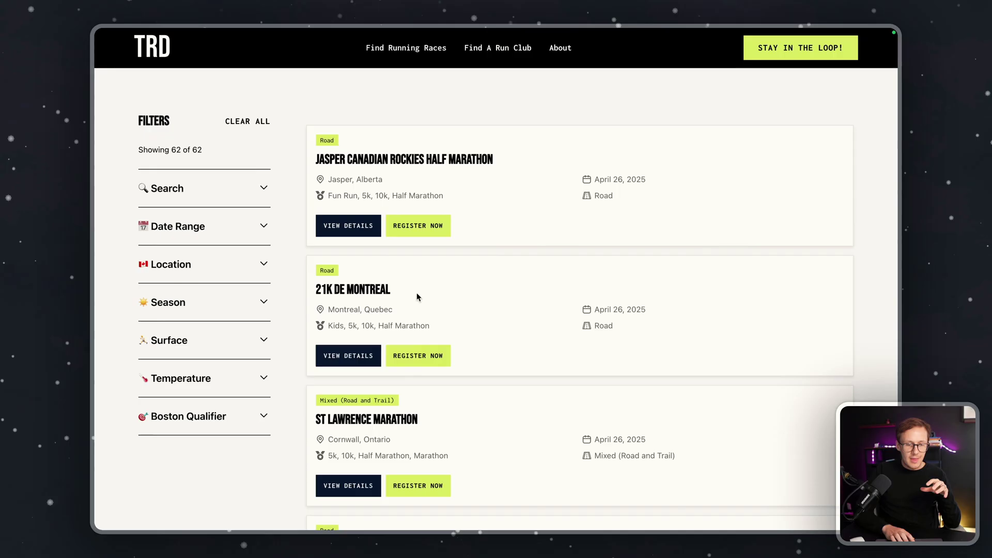
- View the 21K de Montreal details, reviewing the description, race schedule, course details and highlights
click(353, 355)
scroll(351, 356, down, 5)
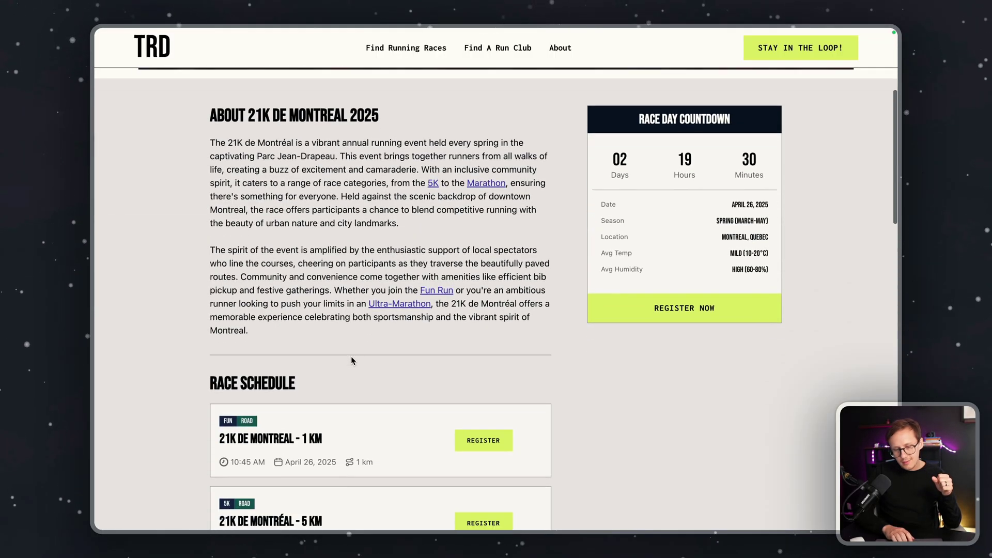
scroll(352, 360, down, 10)
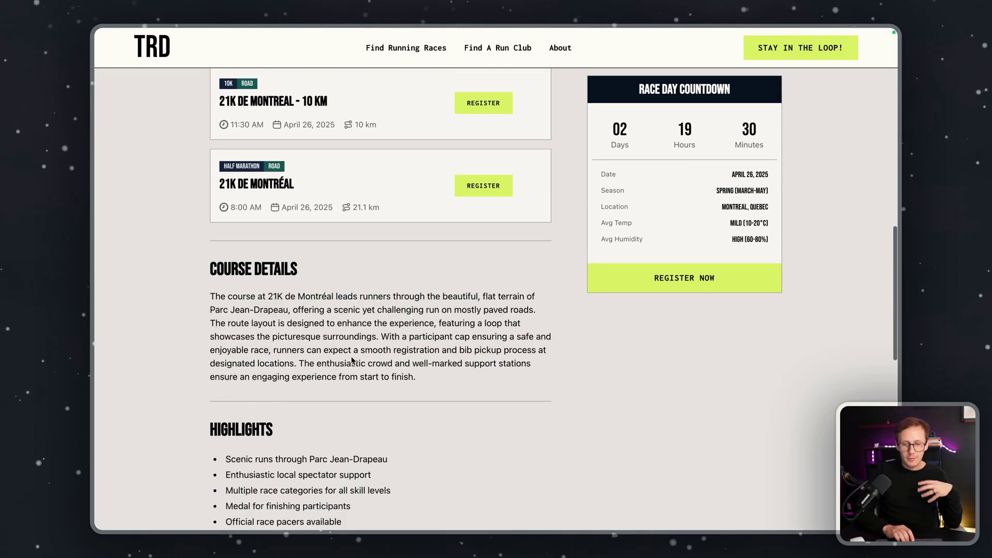
scroll(352, 358, down, 3)
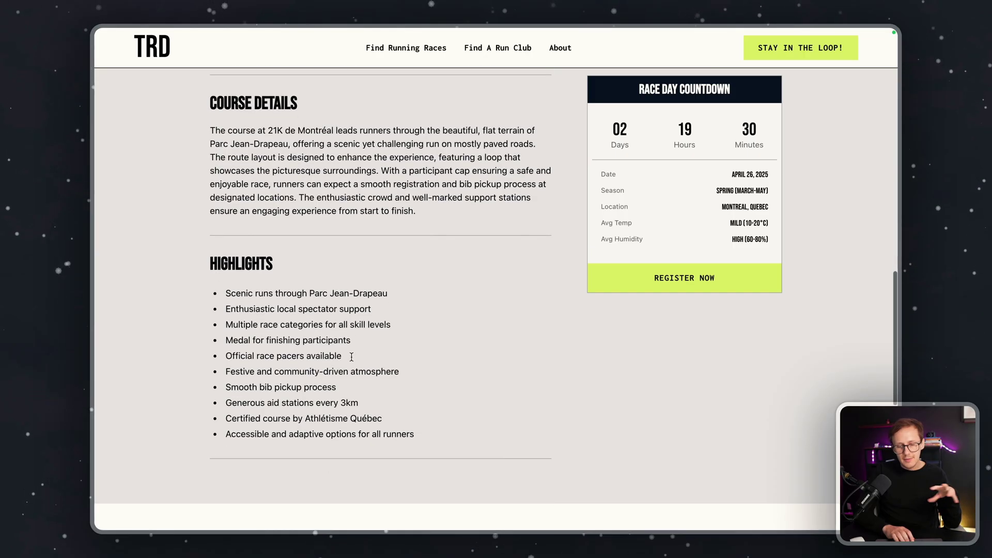
scroll(351, 358, up, 9)
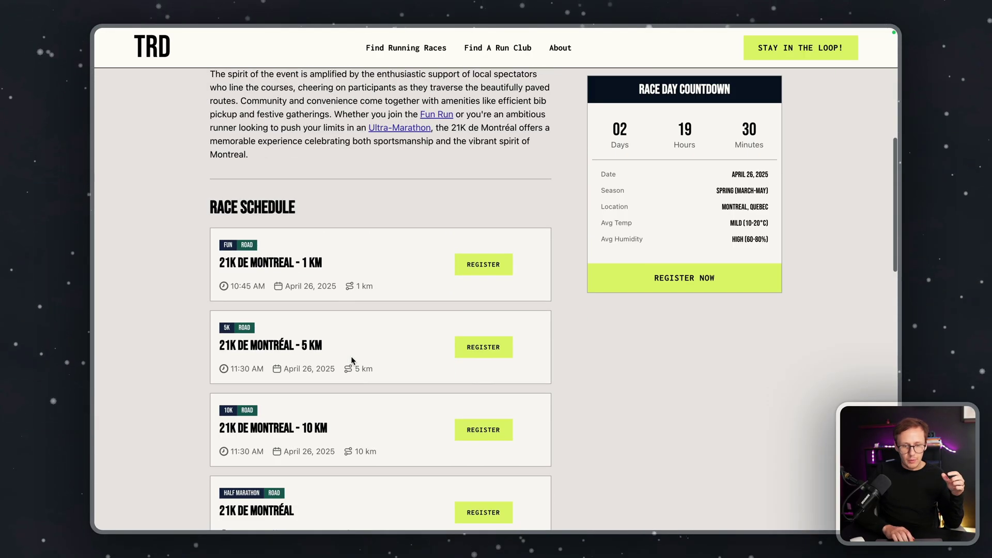
scroll(352, 361, up, 5)
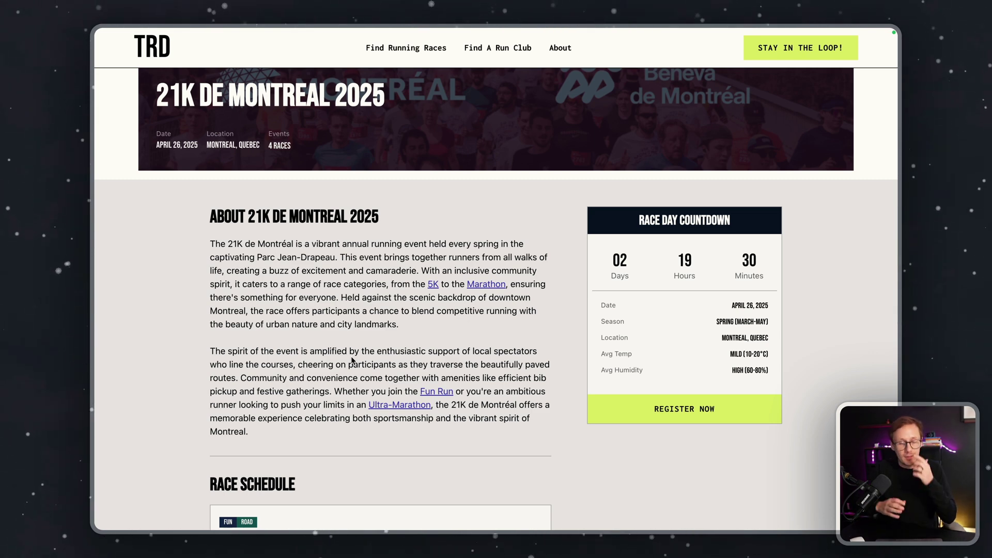
scroll(352, 361, down, 2)
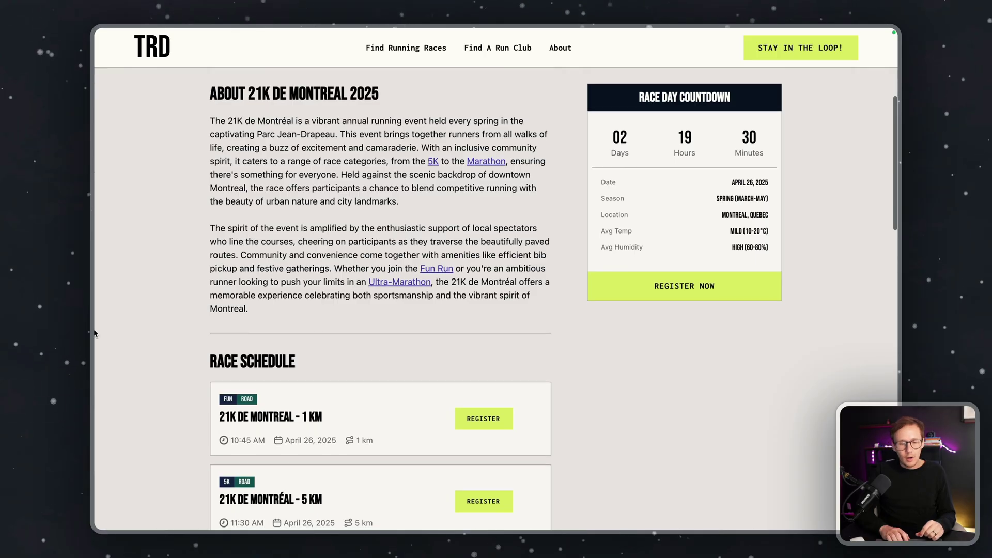
- Switch to the directory's Webflow project, leave preview for design mode and open the Races static page
mouse_move(108, 341)
click(135, 375)
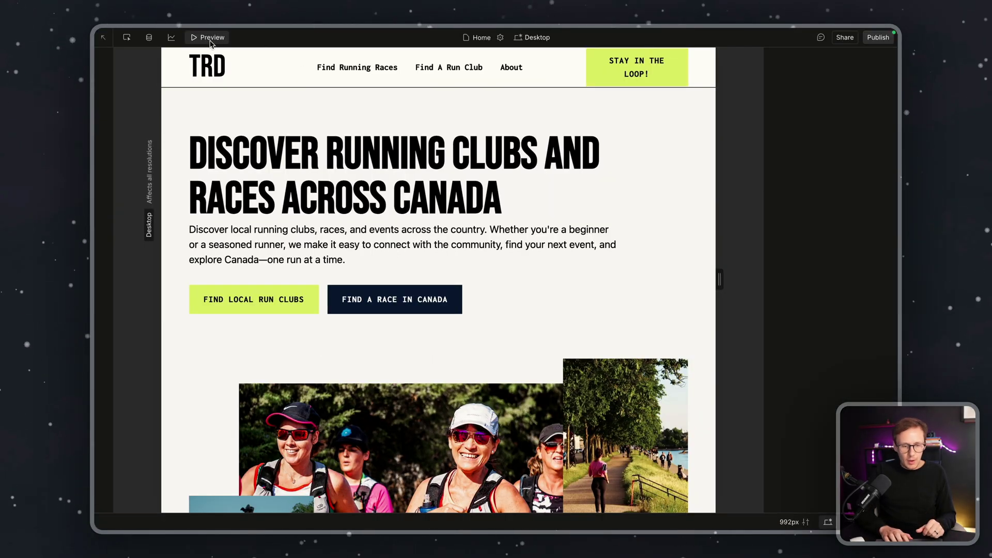
click(211, 40)
click(492, 39)
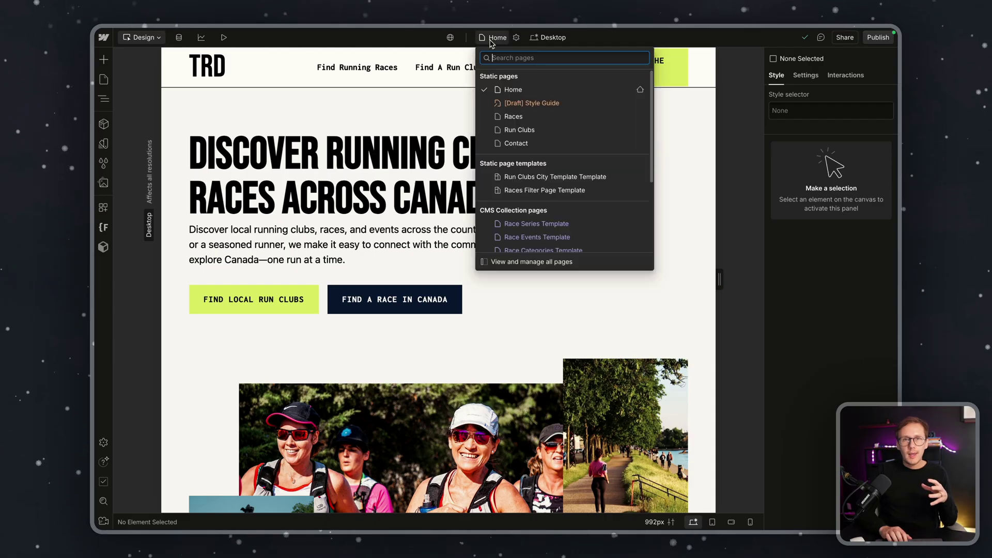
click(530, 117)
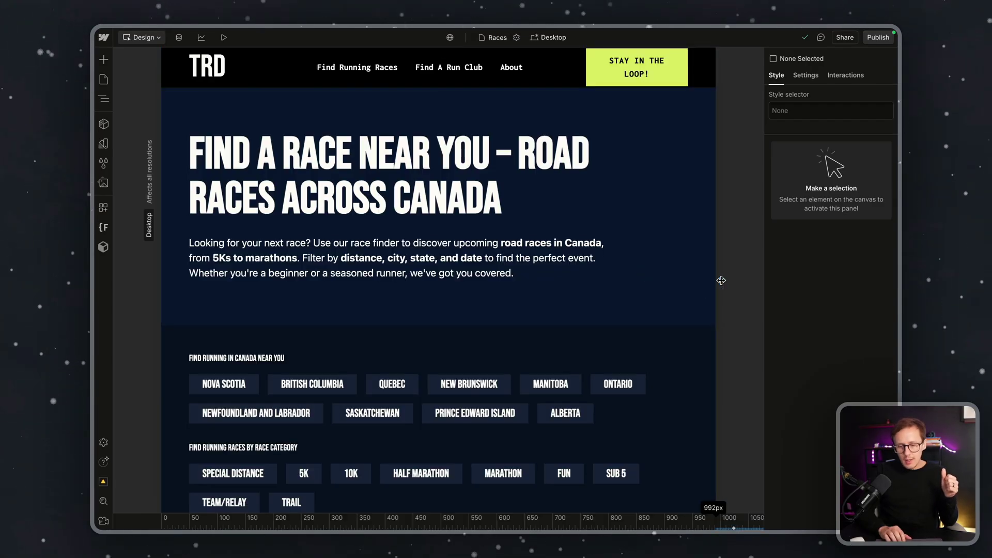
- Widen the Races page canvas to 1164 px and bring the filters and race cards into view
drag(721, 280, 764, 281)
scroll(414, 382, down, 7)
scroll(405, 388, up, 3)
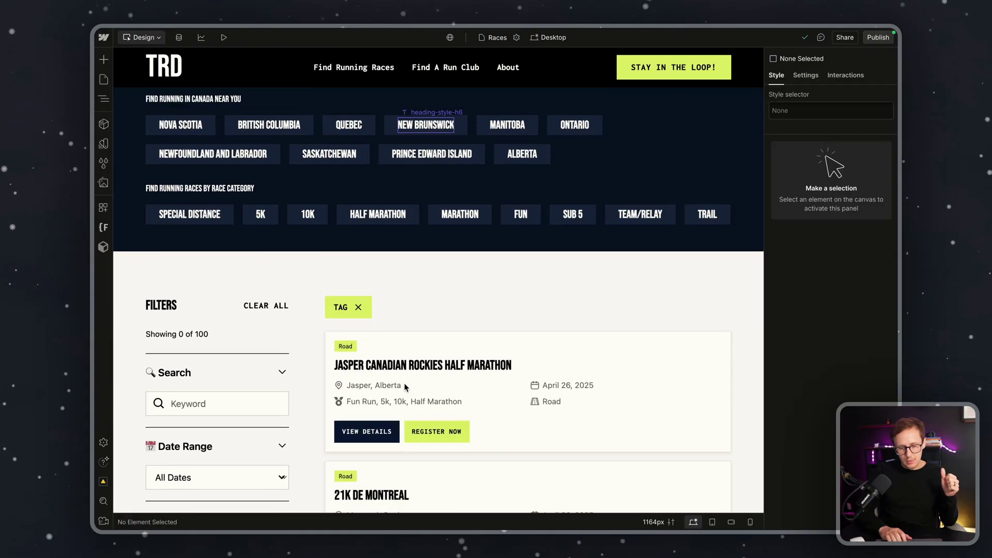
- Look over the Races page, switch it to preview mode and open the 21K de Montreal race details down to the About section
scroll(406, 387, up, 5)
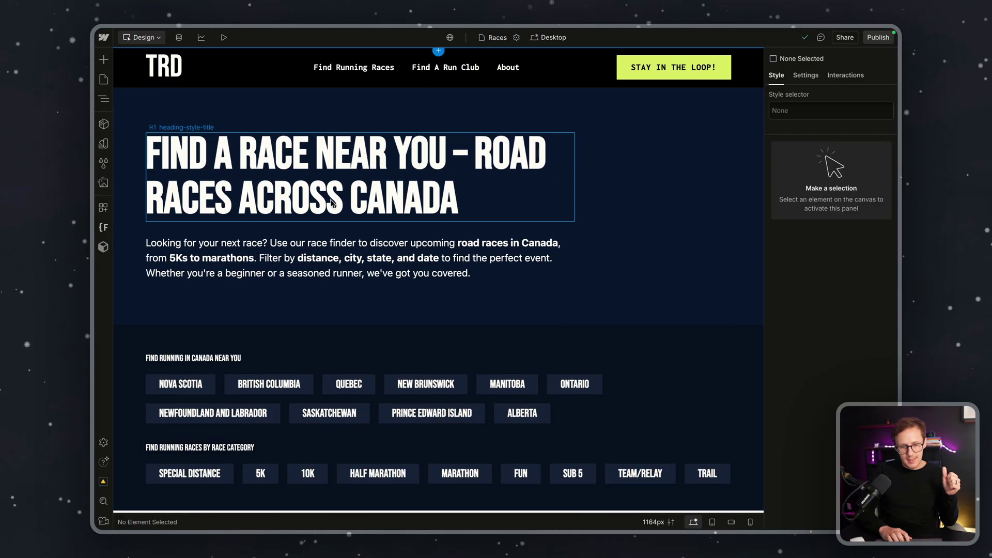
scroll(331, 202, down, 5)
scroll(344, 242, down, 3)
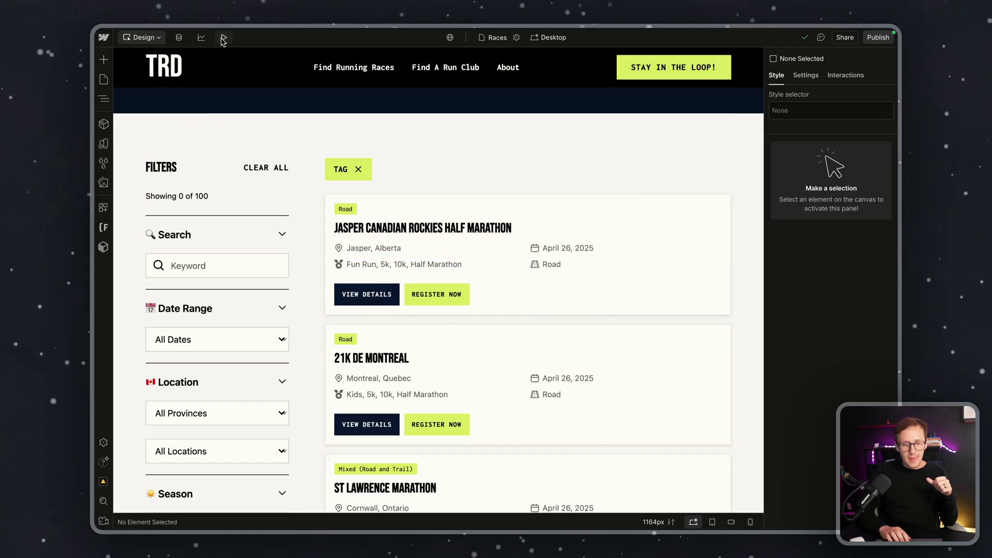
key(shift+p)
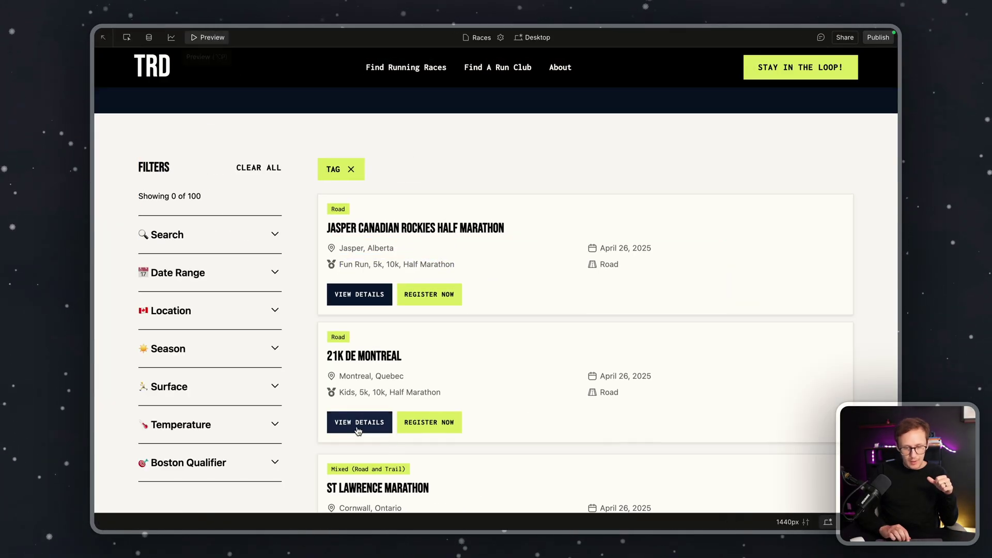
scroll(357, 429, down, 3)
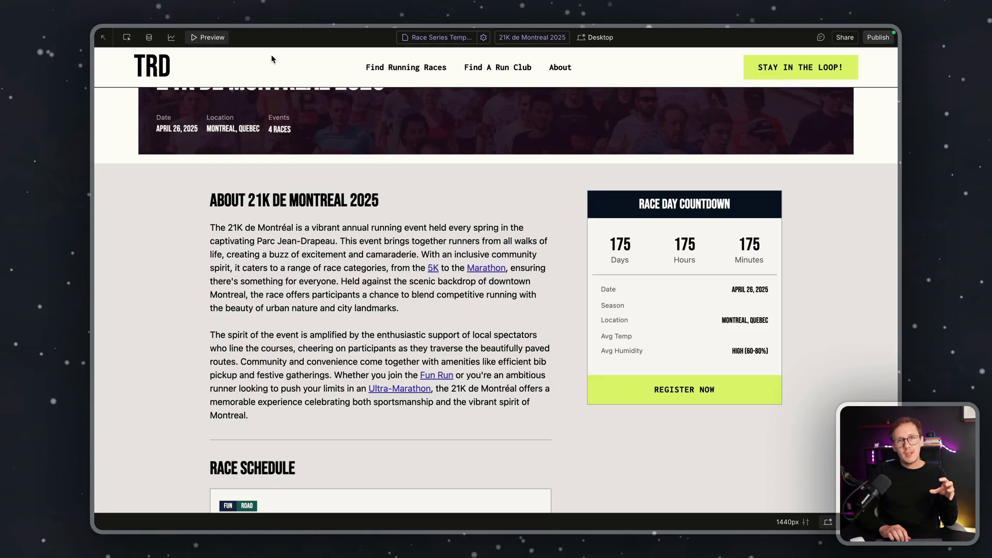
- Open the Race Series collection in the CMS, checking back once against the previewed 21K de Montreal page
click(217, 41)
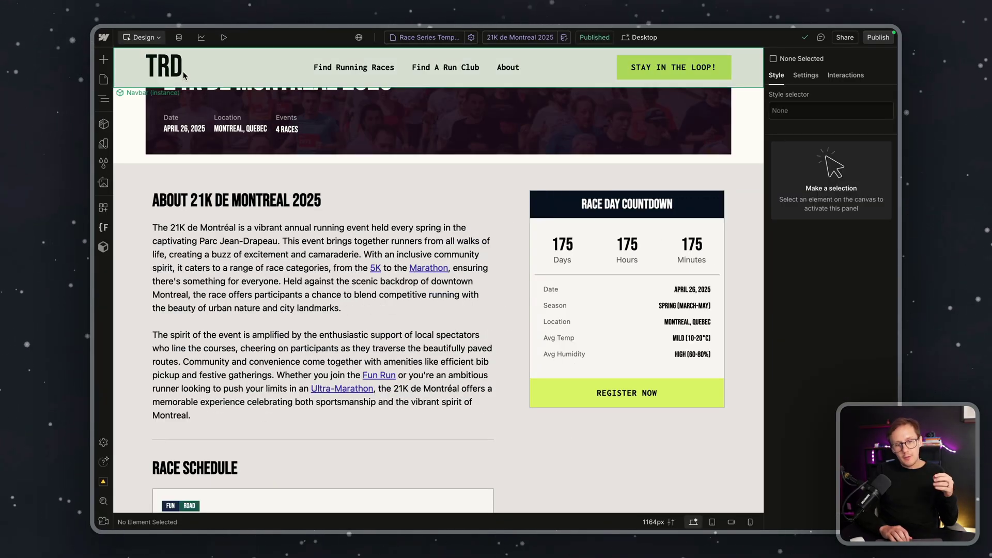
click(180, 43)
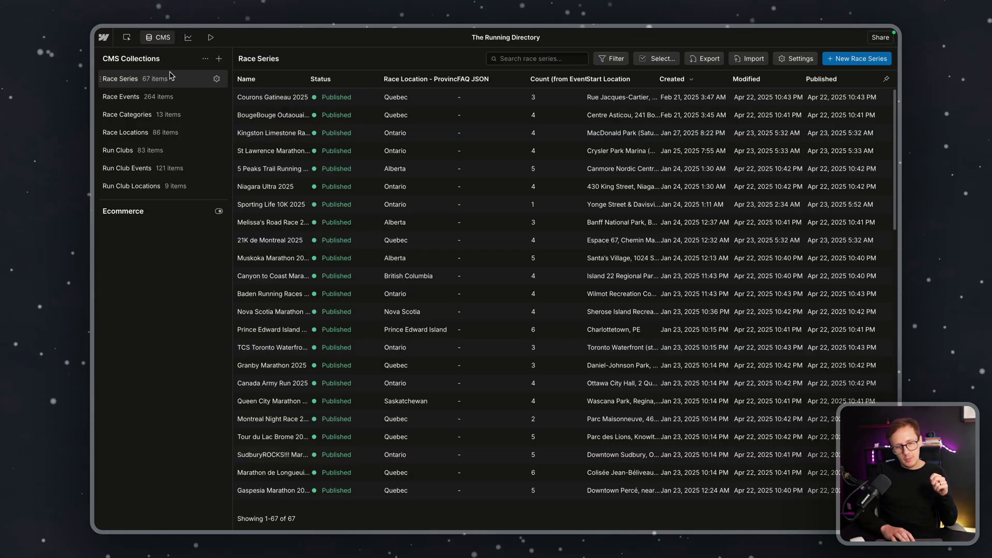
click(210, 37)
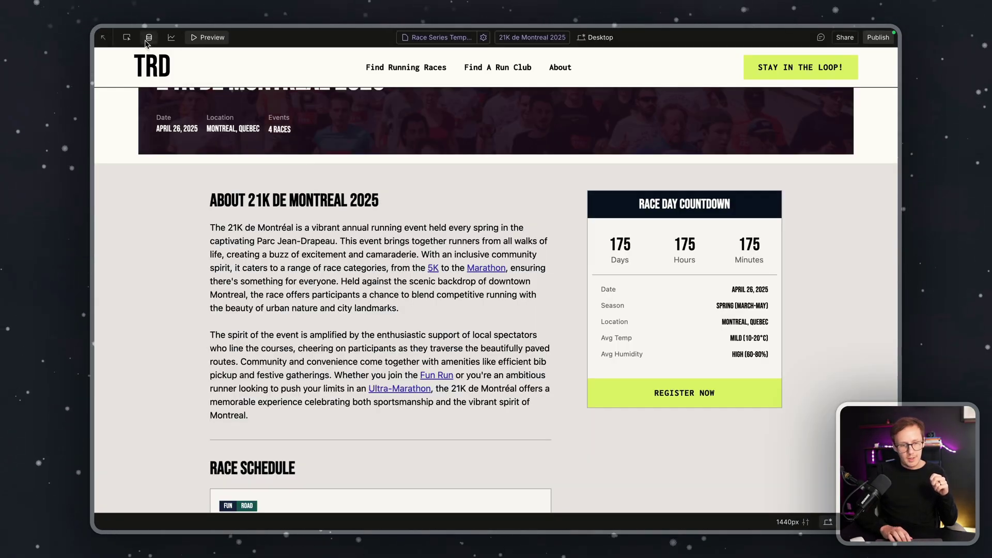
click(148, 38)
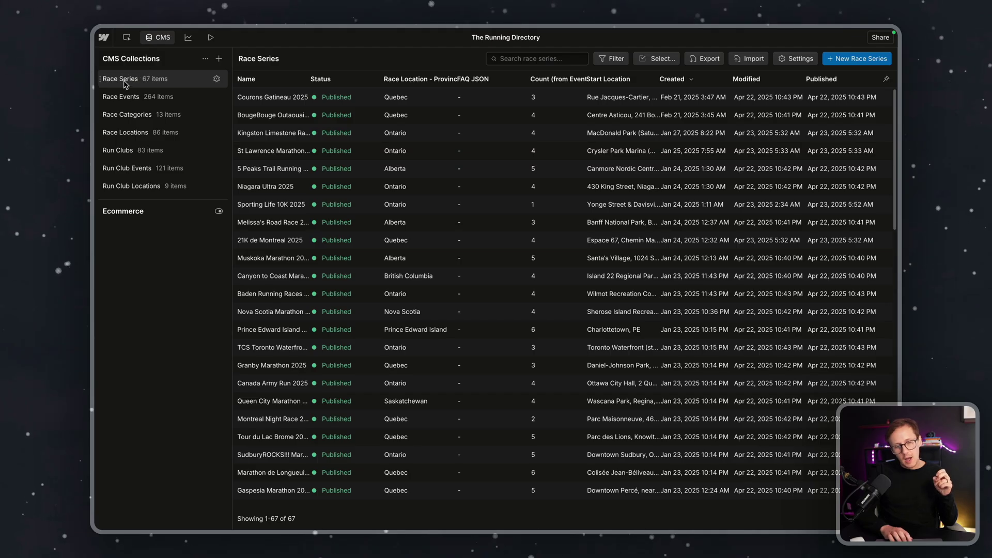
- Search the Race Series collection for "montreal 21k" and shorten the query to "montreal"
click(542, 58)
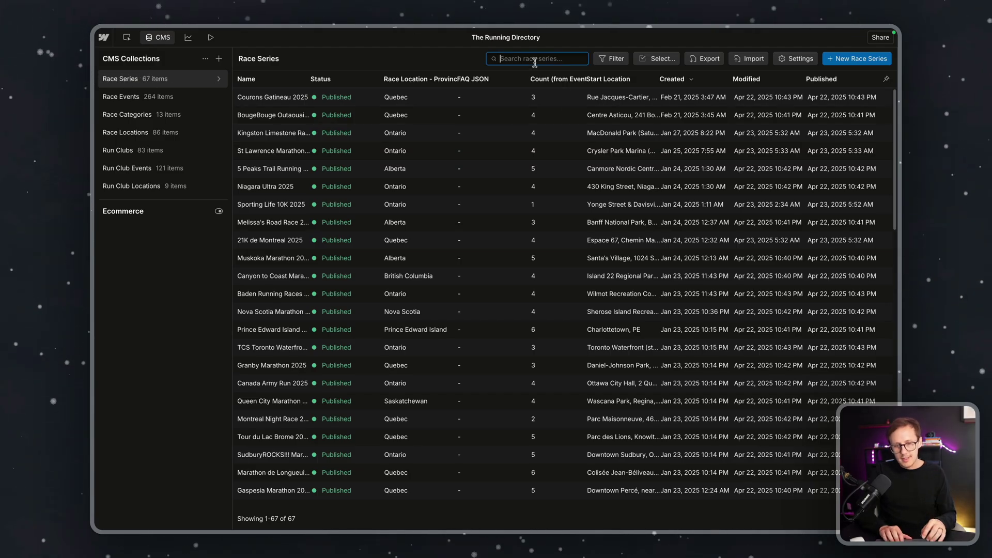
text(montrea)
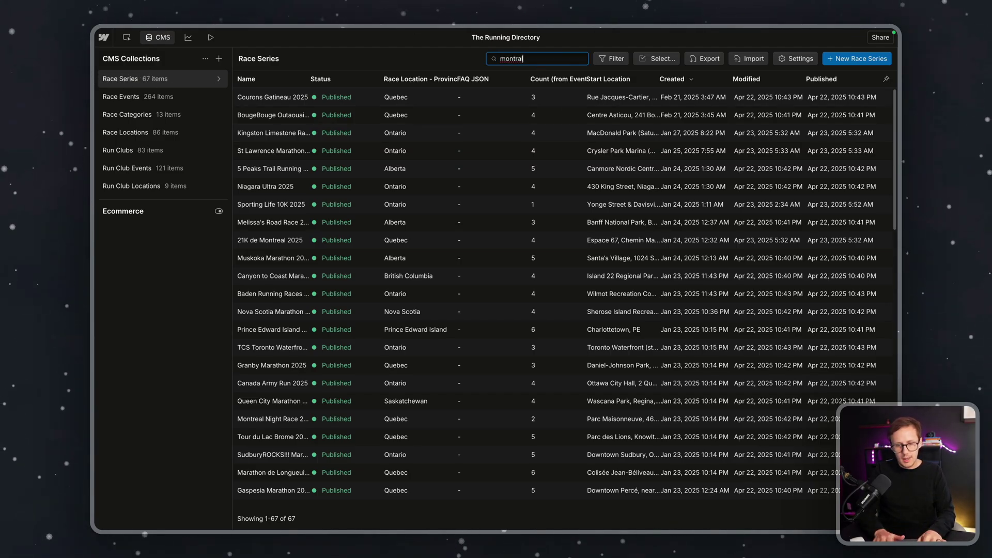
text(l 21k)
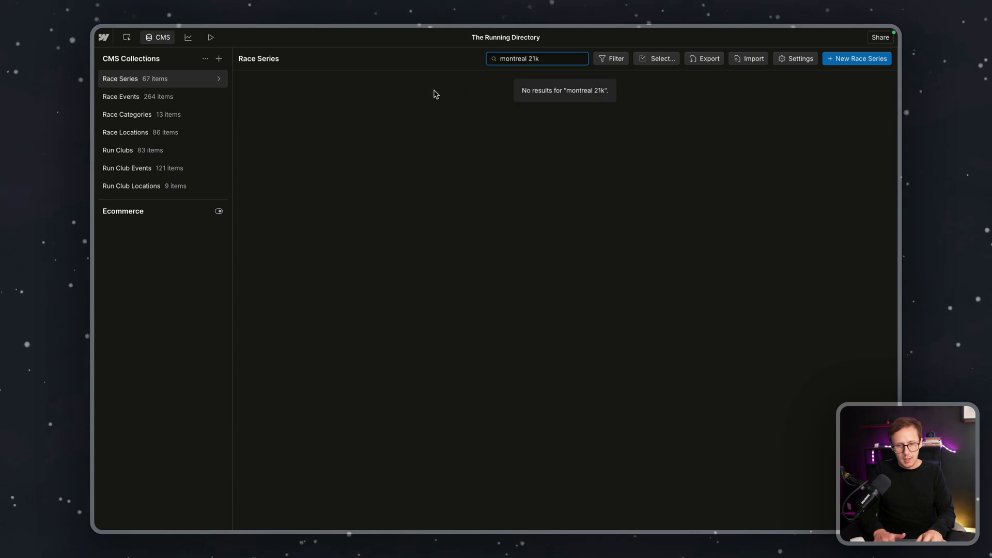
key(BackSpace)
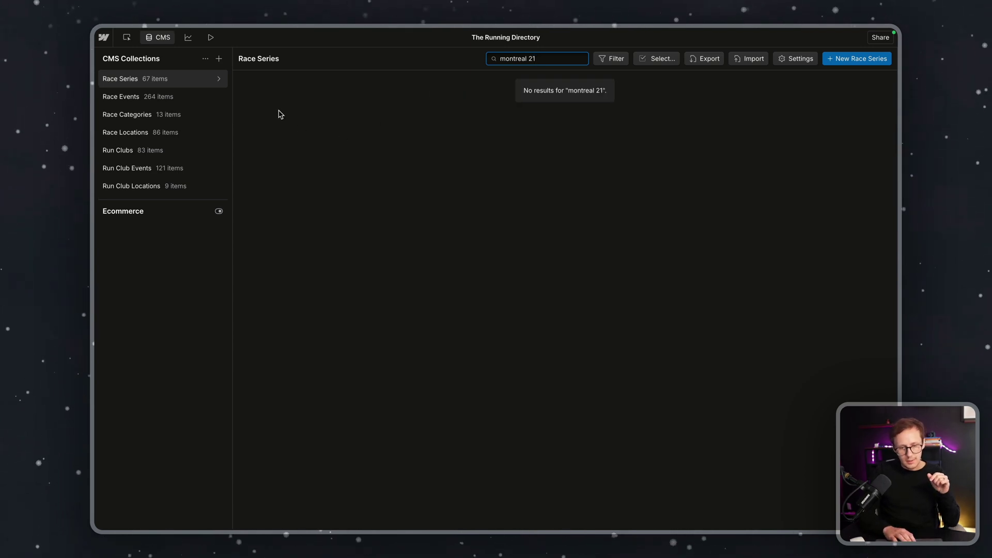
key(BackSpace)
key(BackSpace)
key(BackSpace)
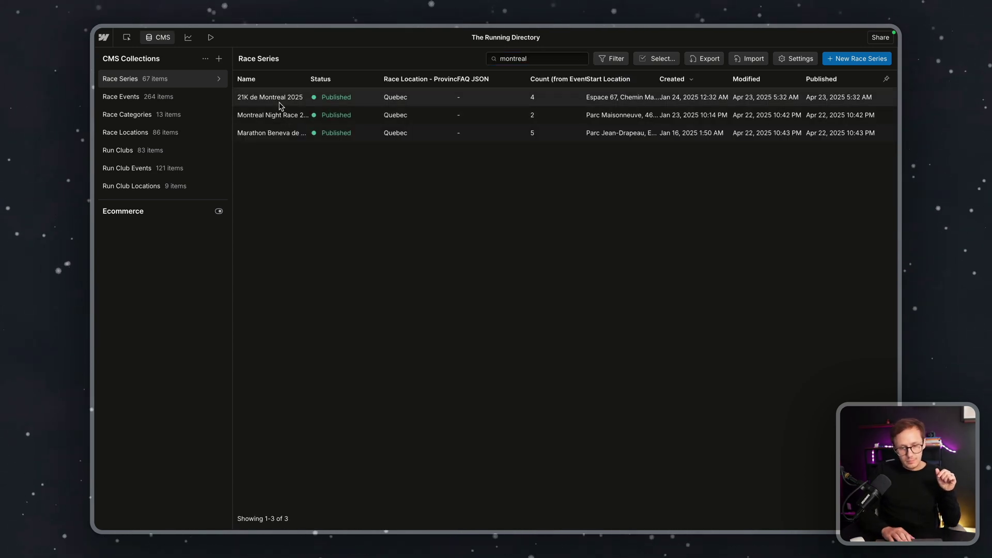
- Open the 21K de Montreal 2025 item and review its custom fields from the title to the race image
click(281, 104)
scroll(501, 210, down, 2)
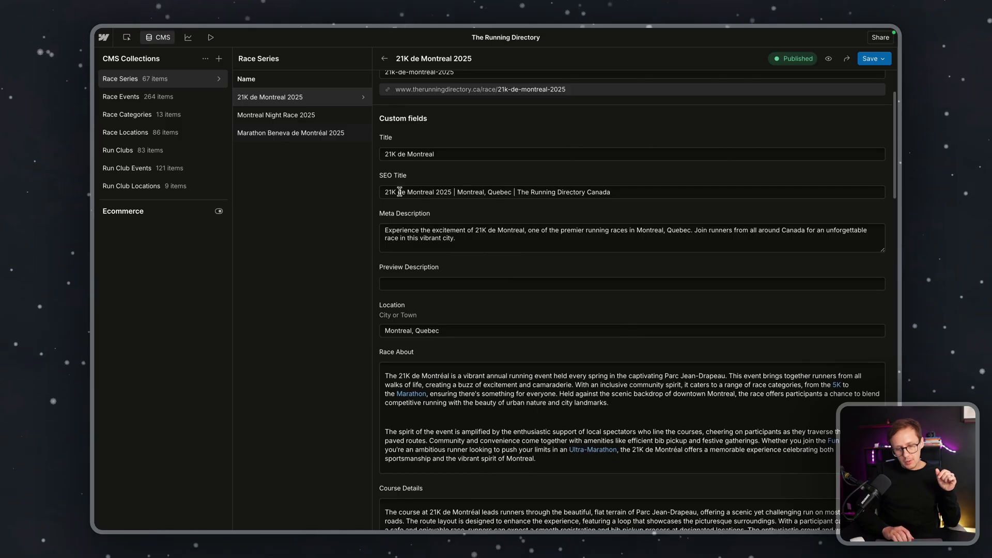
scroll(458, 317, down, 9)
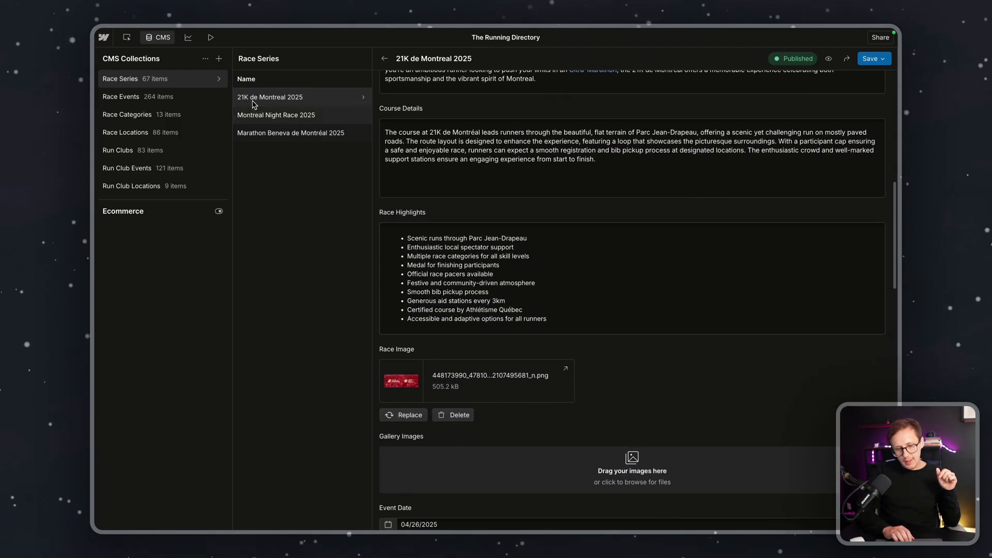
- Preview the 21K de Montreal 2025 page up to its hero banner and go to the Find Running Races page
click(210, 38)
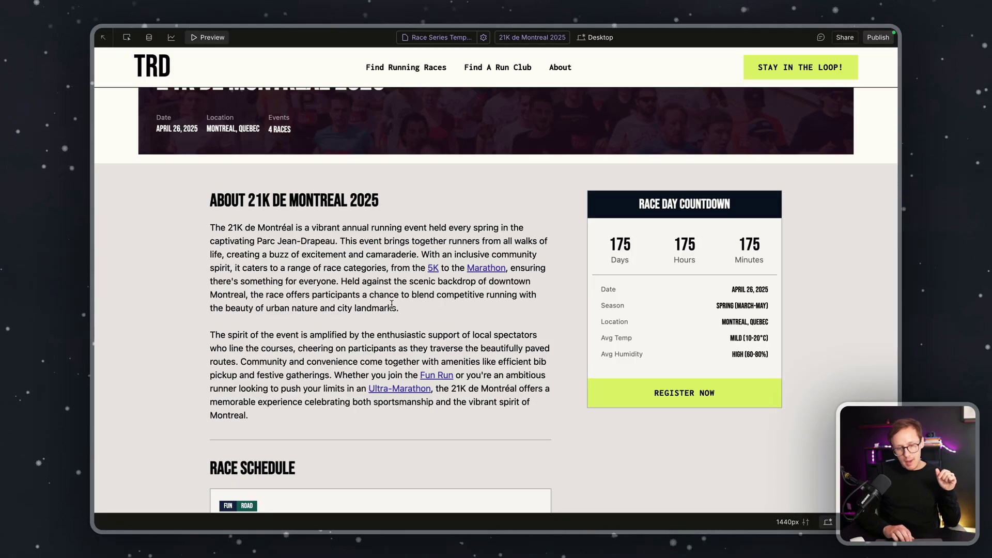
scroll(391, 305, up, 5)
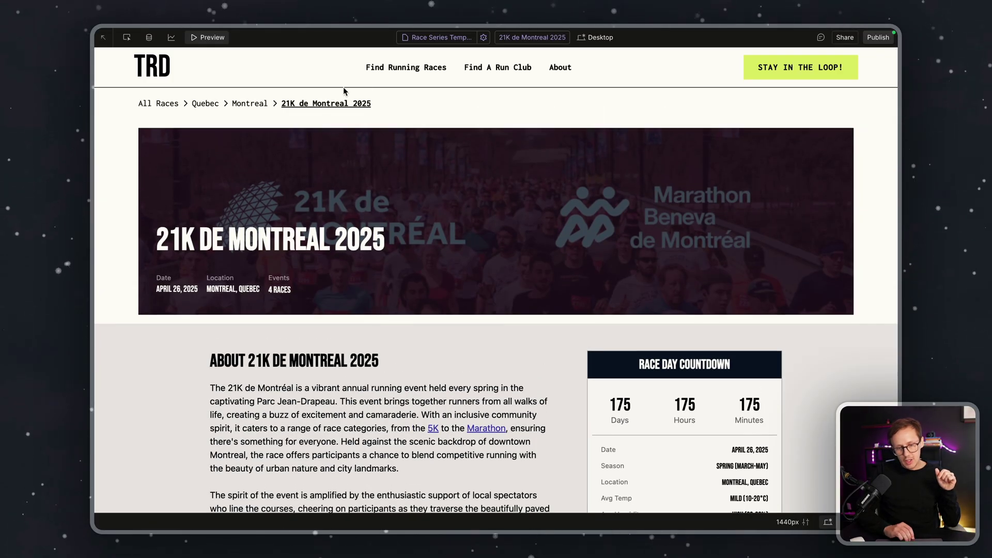
click(419, 78)
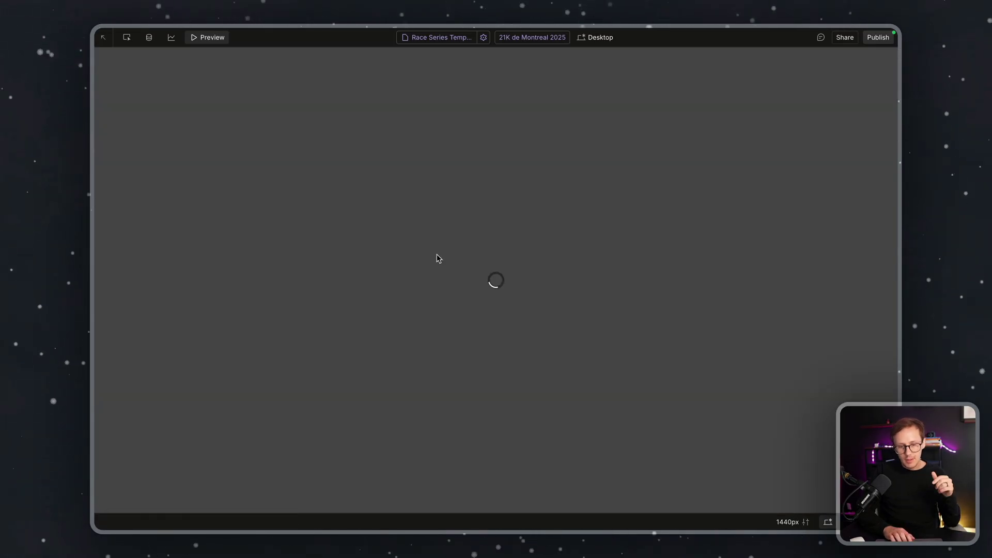
- Review the previewed Races page, from the province and race category links to the filters and race cards
scroll(437, 258, down, 8)
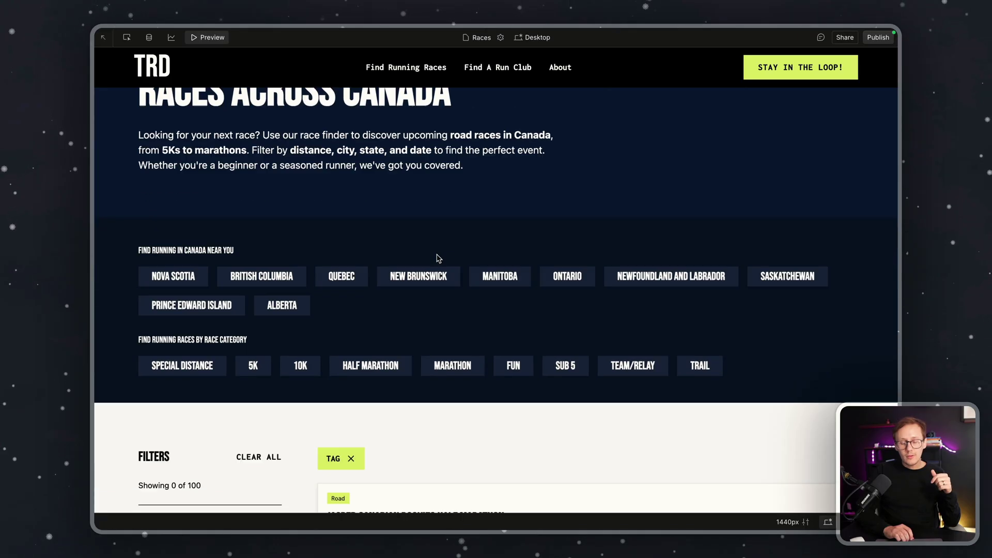
scroll(437, 254, down, 3)
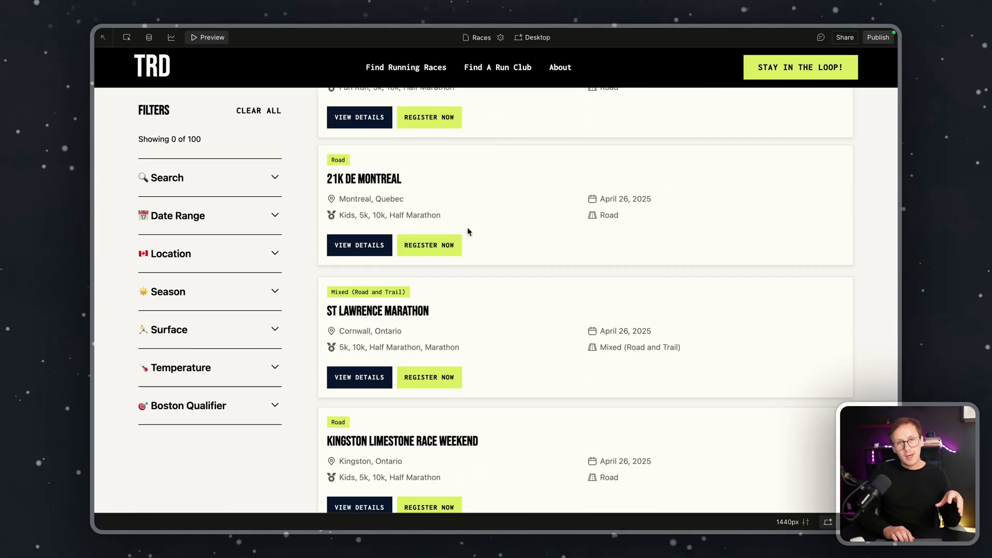
scroll(468, 229, up, 1)
scroll(469, 231, up, 2)
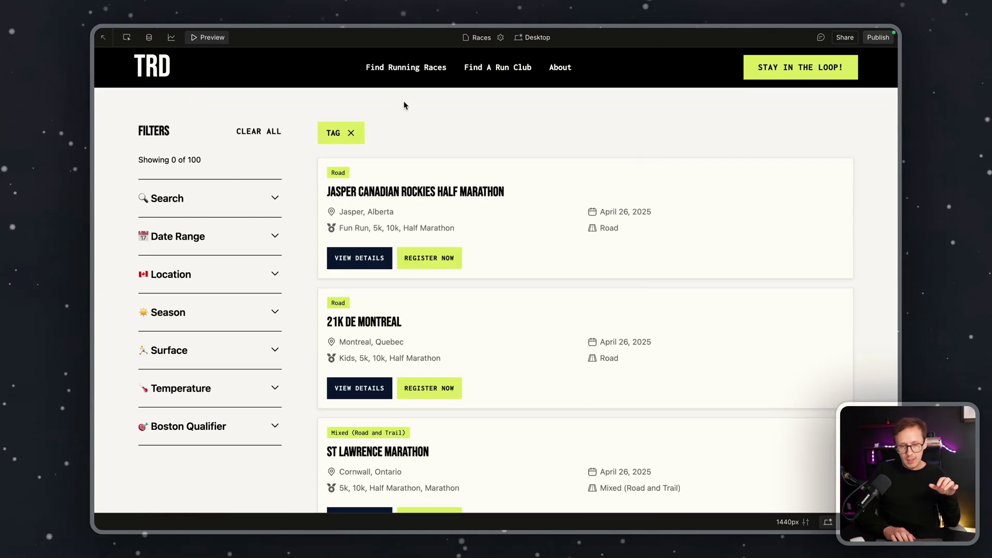
scroll(422, 256, down, 4)
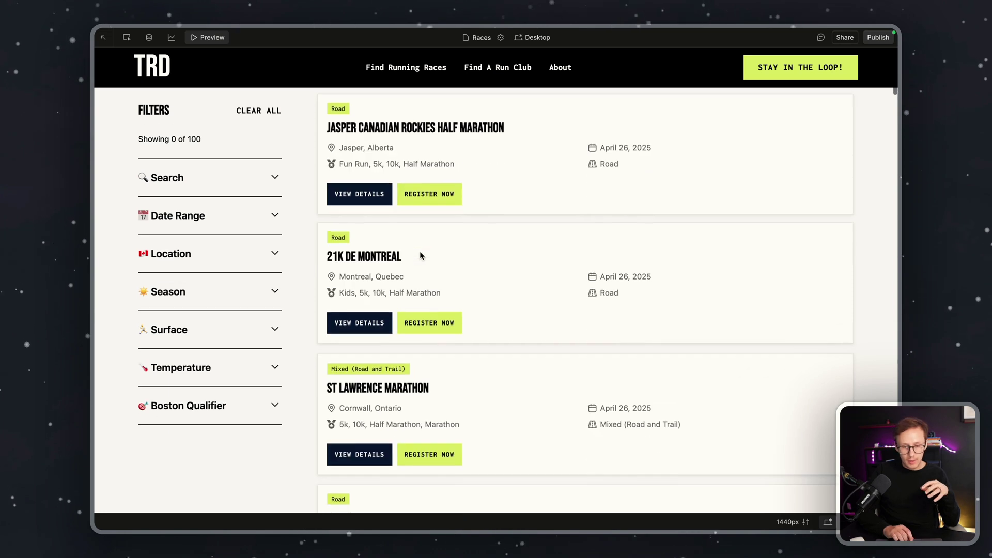
scroll(419, 251, down, 2)
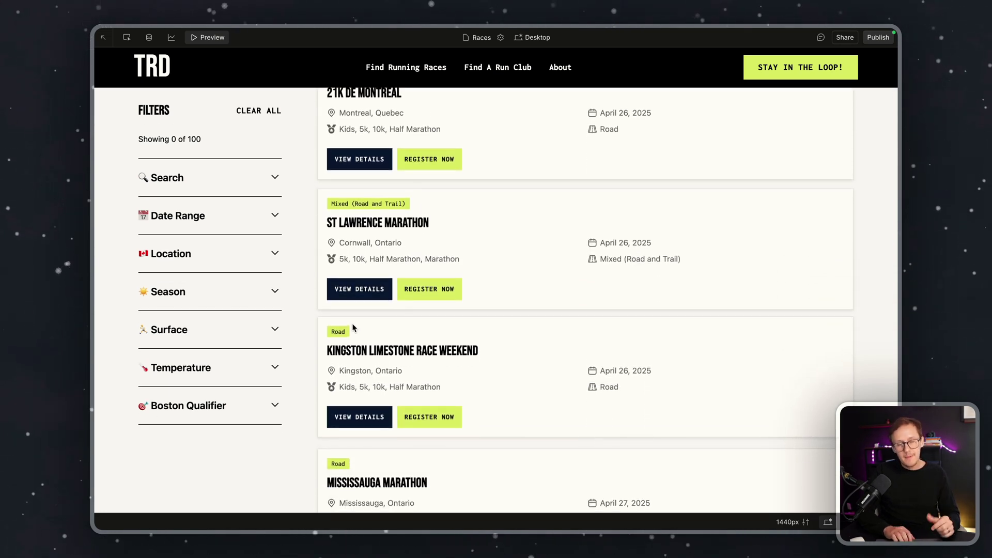
- Expand the Search and Date Range filters to show their inputs, and collapse both again
click(242, 182)
click(230, 257)
click(231, 257)
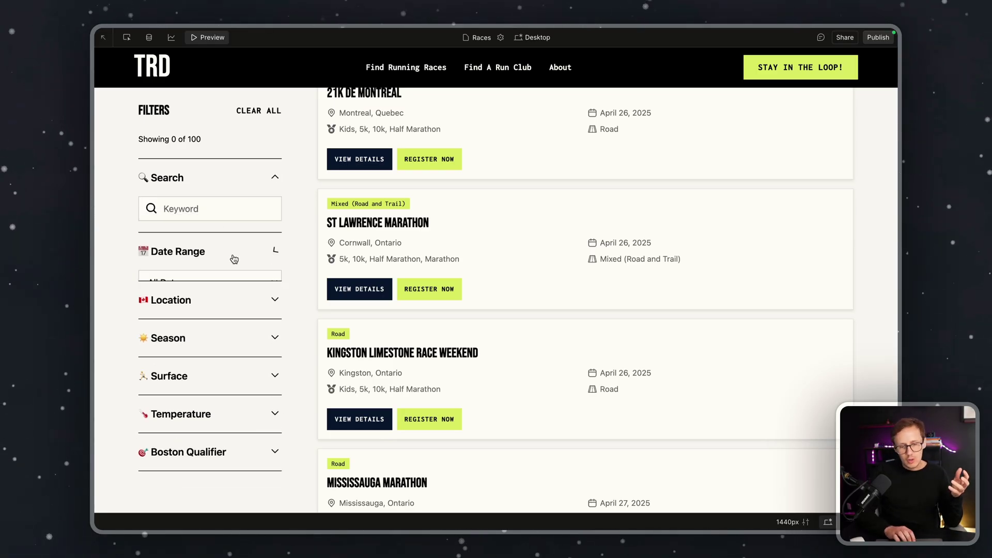
click(245, 189)
scroll(253, 198, up, 2)
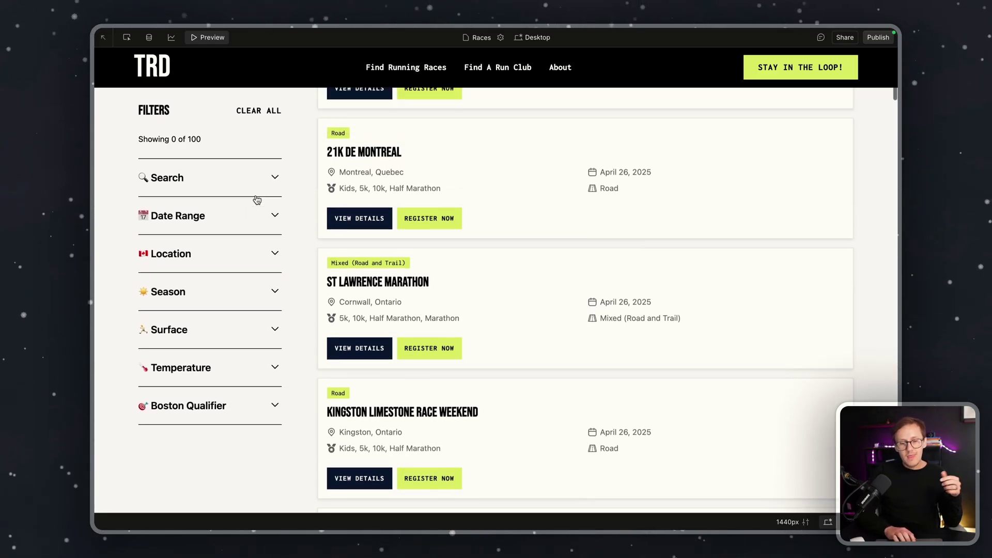
- Open the 21K de Montreal details from its race card and view the About section and race day countdown
click(371, 222)
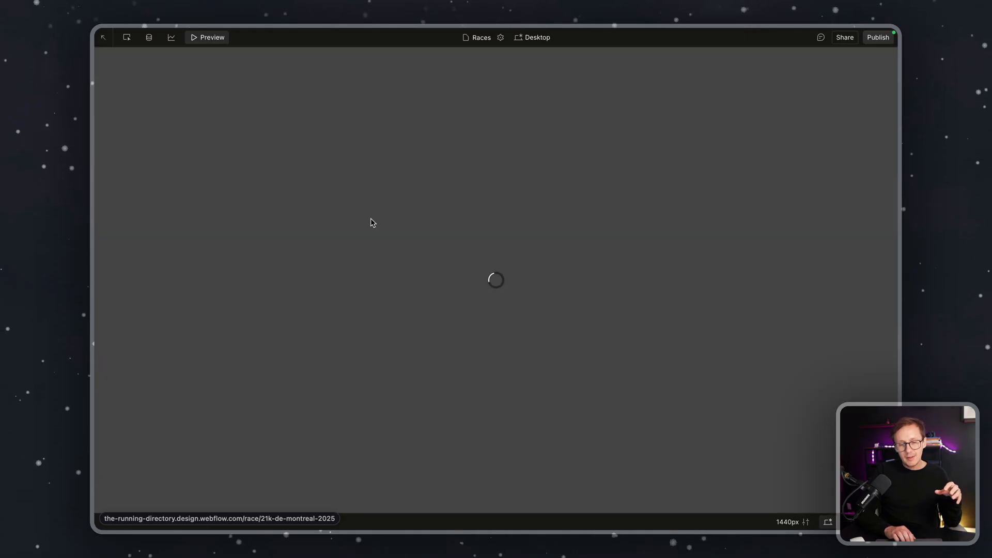
scroll(371, 221, down, 4)
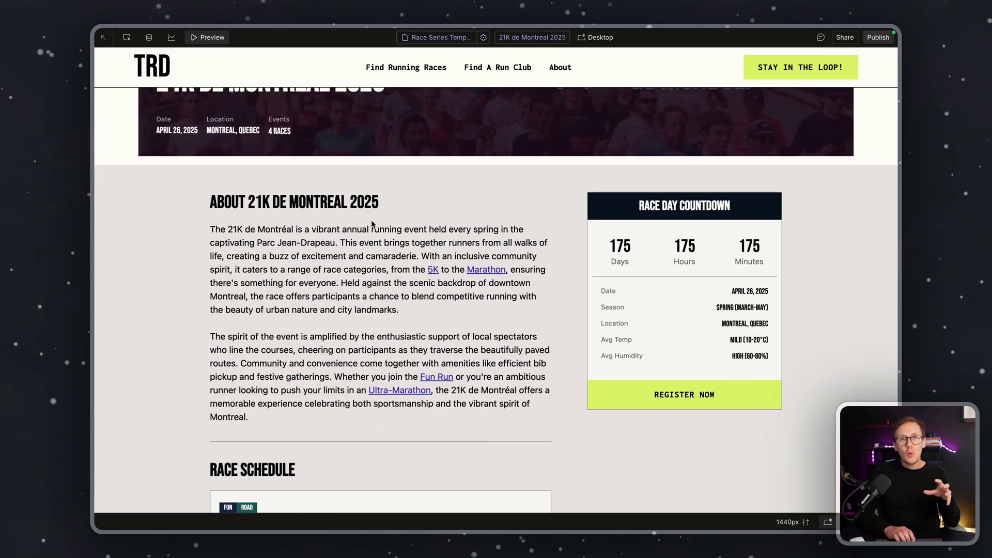
scroll(397, 262, down, 1)
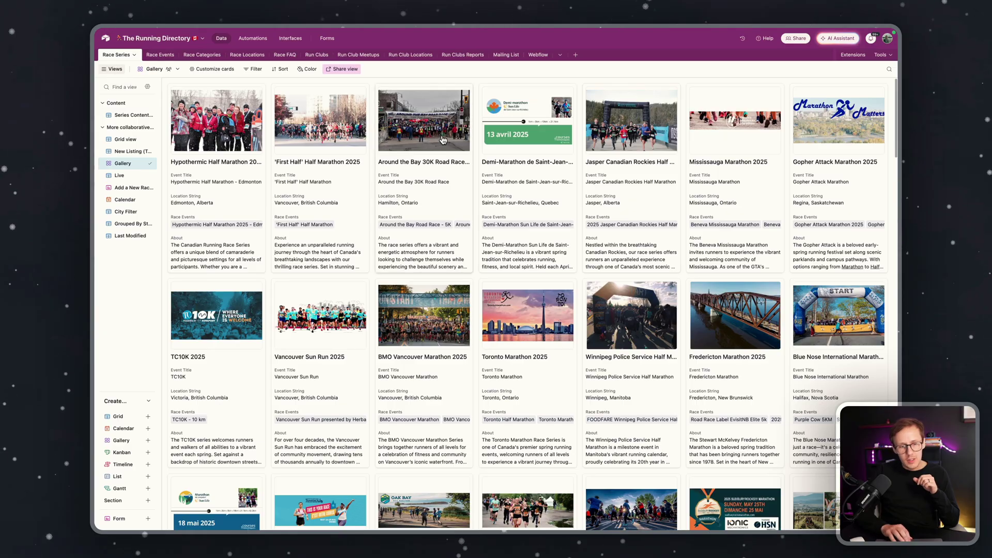
- In The Running Directory base in Airtable, open the Series Content Overview view of Race Series and bring the Active group into view
click(125, 118)
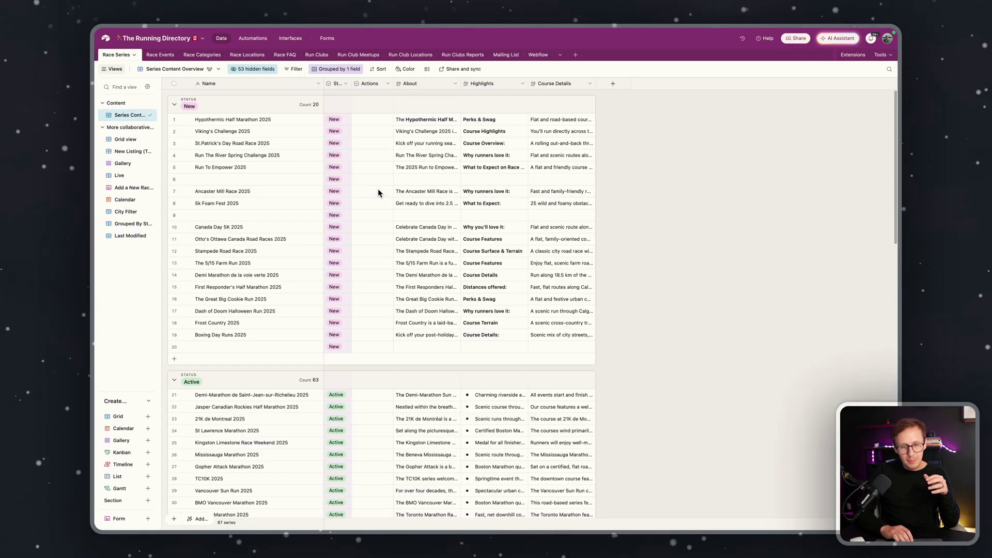
scroll(378, 193, down, 8)
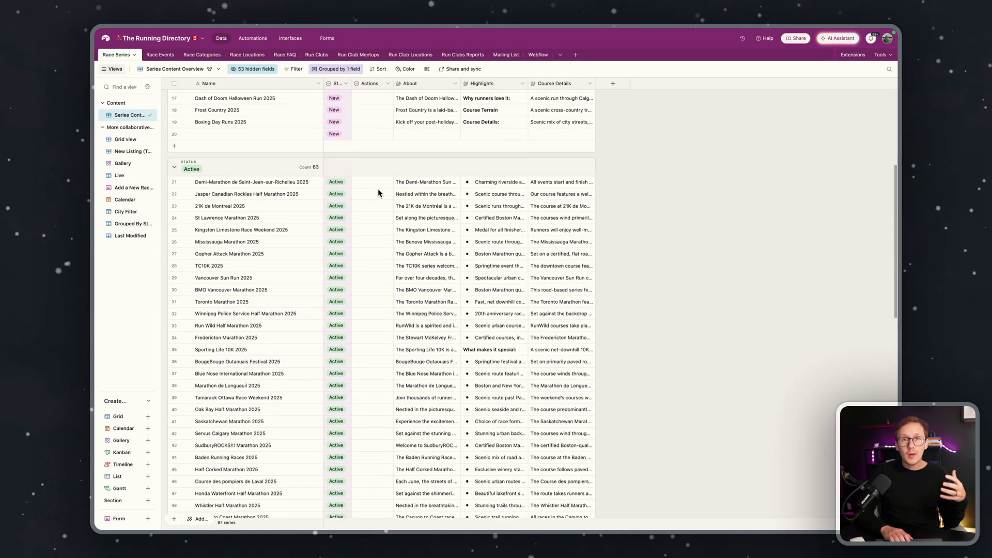
scroll(378, 194, down, 2)
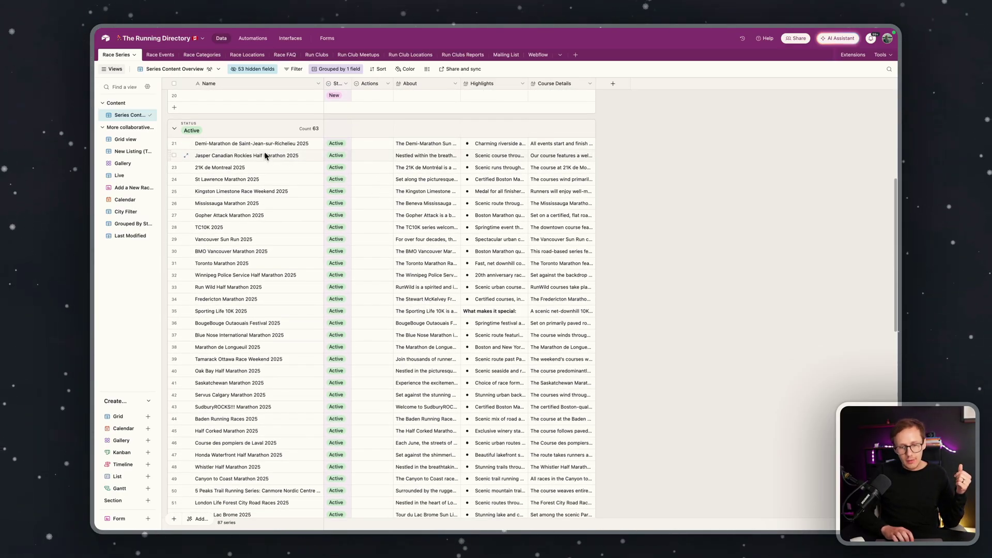
- Inspect the Name, About, Highlights and Course Details fields of the Demi-Marathon de Saint-Jean-sur-Richelieu 2025 record
click(281, 145)
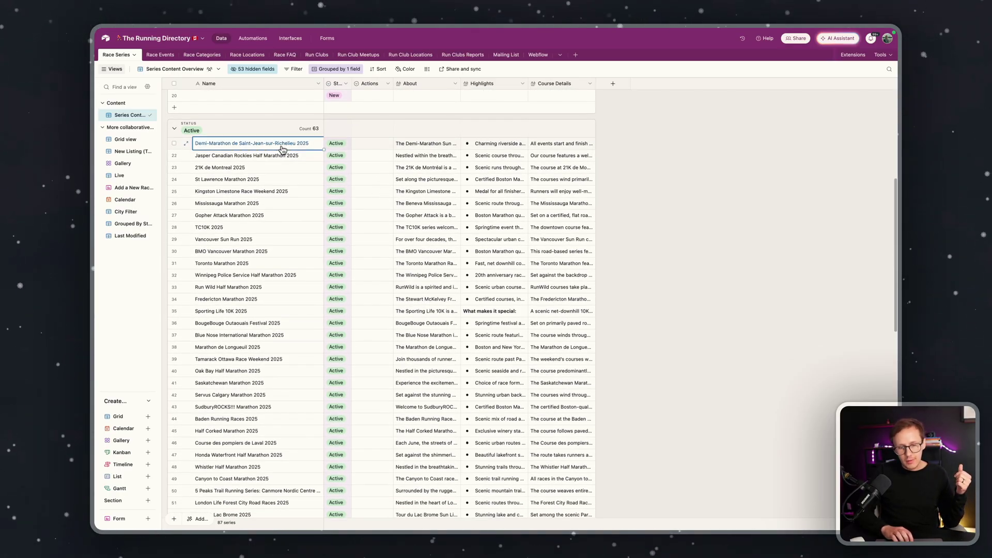
click(427, 150)
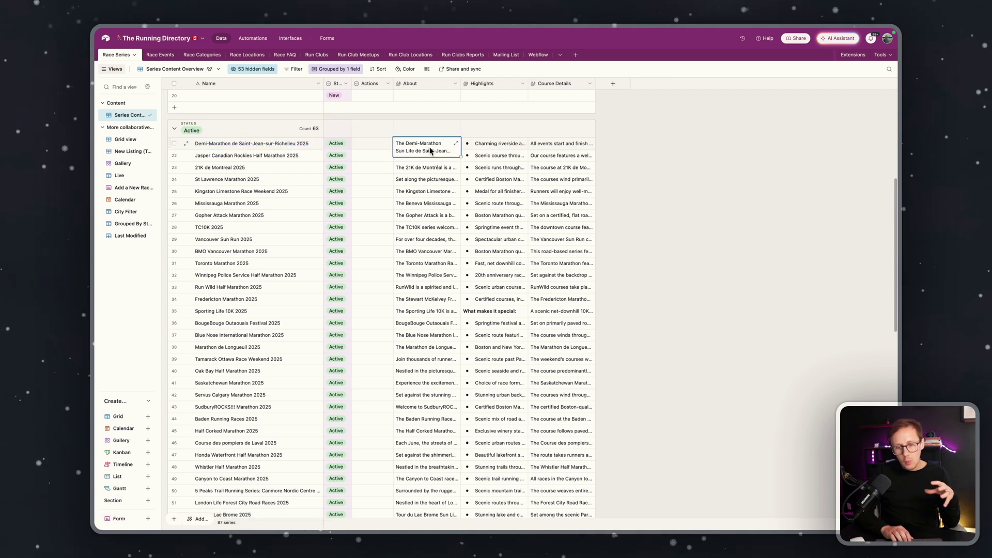
click(492, 150)
click(563, 150)
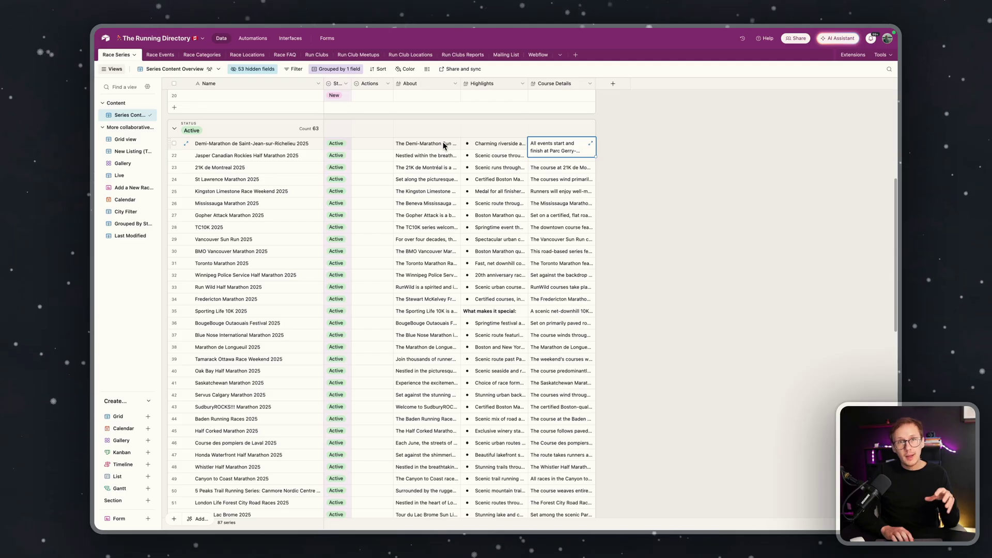
mouse_move(99, 233)
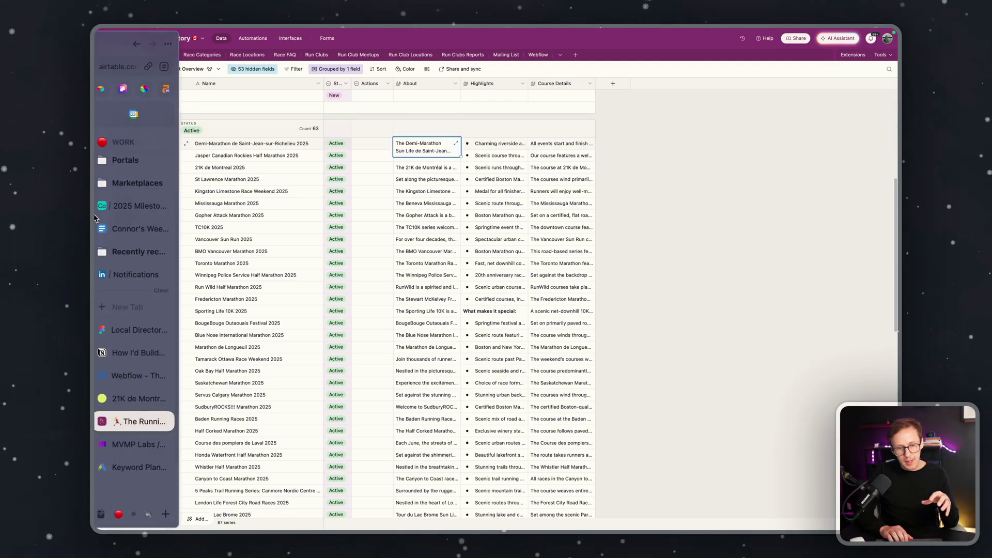
- Switch to the race series template in Webflow and show the hero banner of the 21K de Montreal 2025 page
click(140, 375)
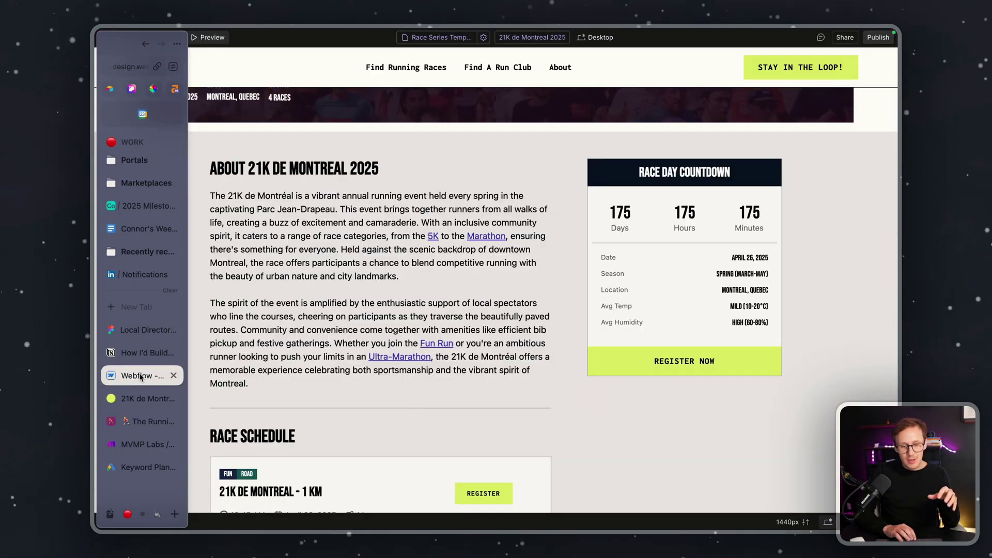
scroll(585, 243, up, 5)
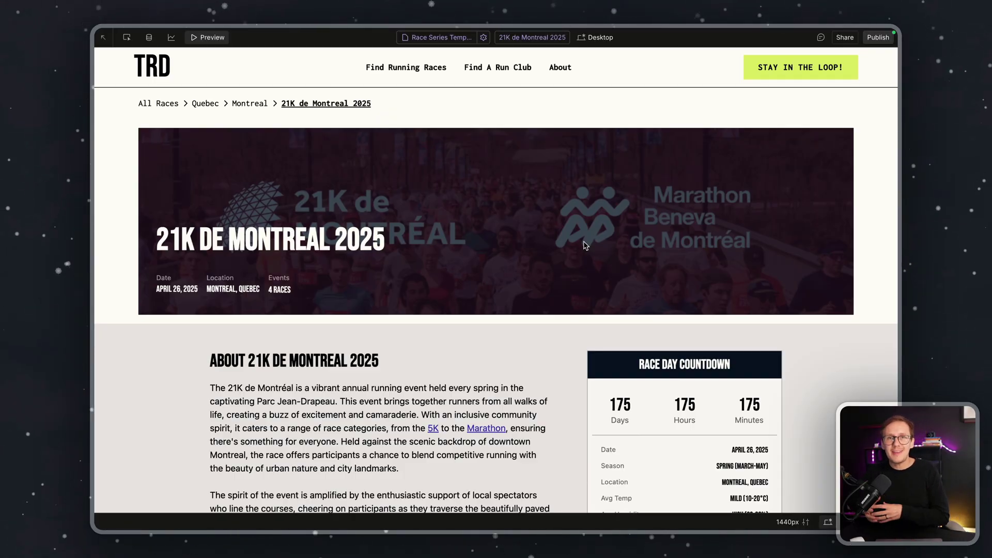
- Open the whalesync.com homepage in a new browser tab
mouse_move(97, 290)
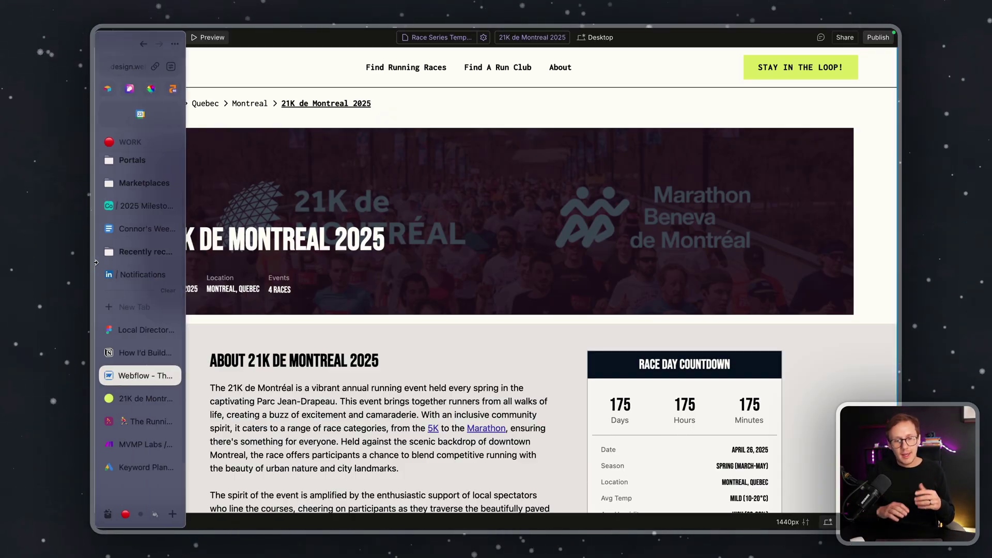
click(135, 308)
text(whalesync.com)
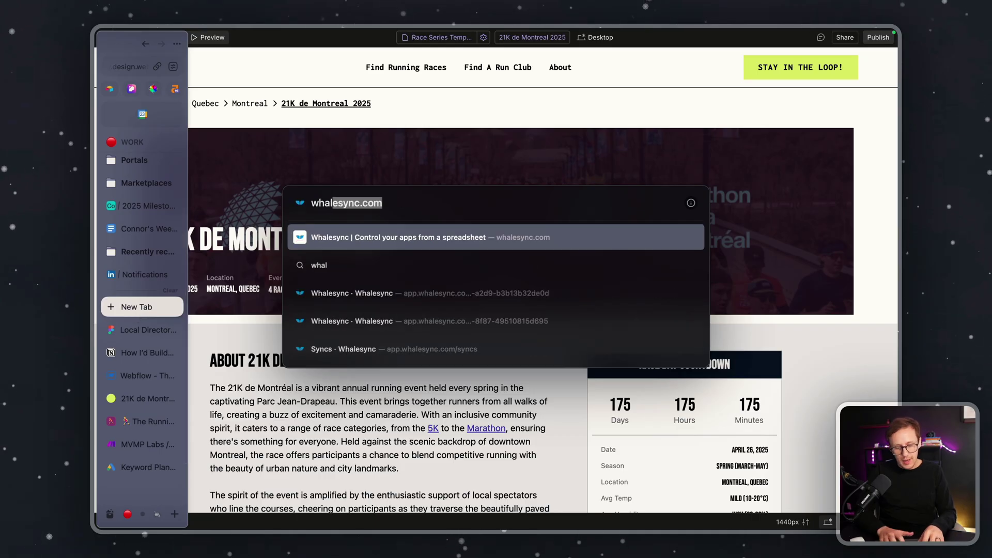
key(Return)
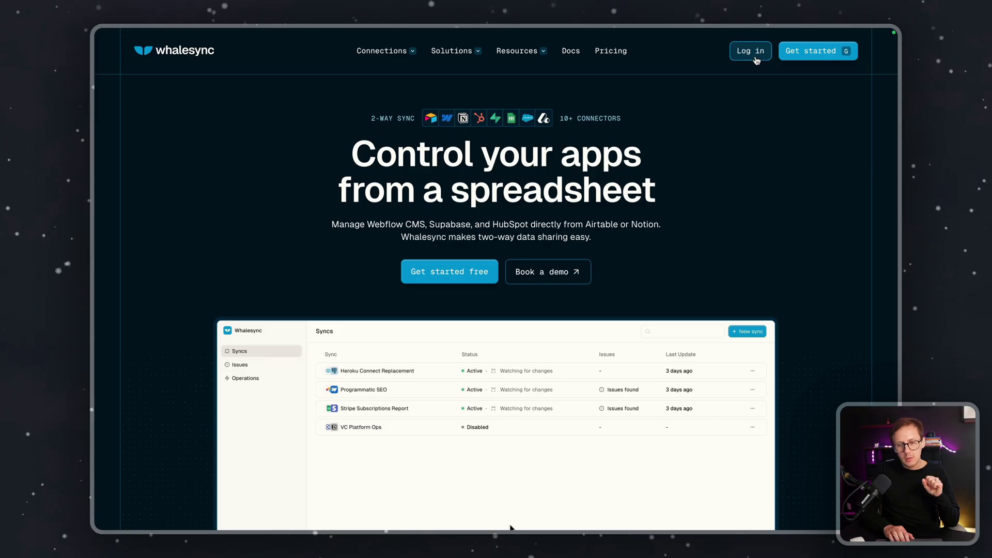
- Examine the Whalesync homepage's two-way sync explanation and its Webflow–Airtable CMS to Spreadsheet use case
scroll(612, 256, down, 10)
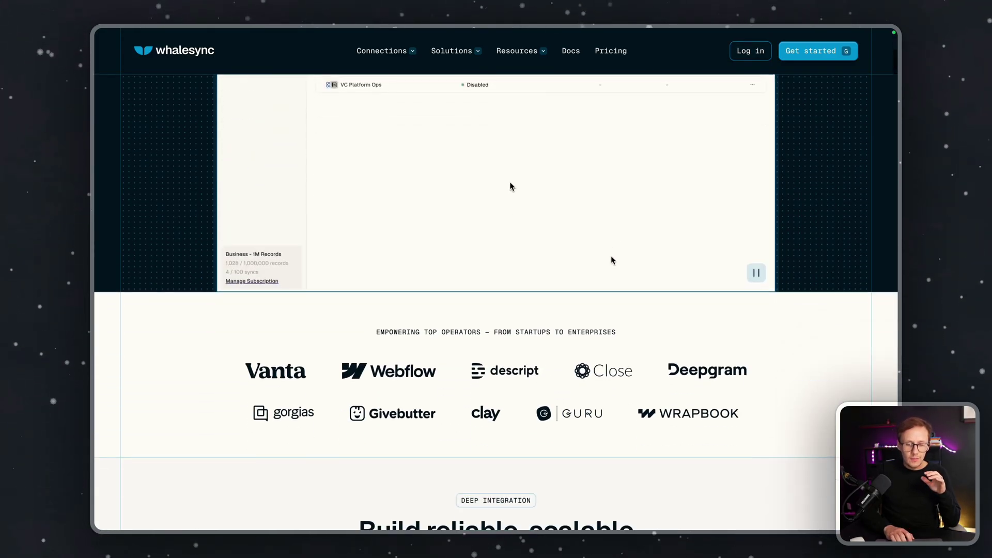
scroll(611, 256, down, 3)
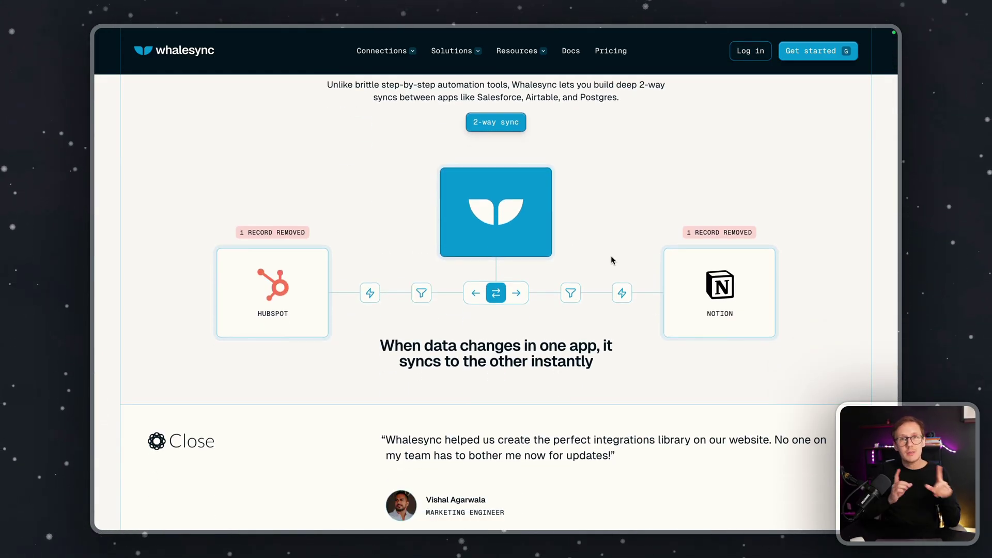
scroll(612, 257, down, 4)
scroll(611, 257, down, 2)
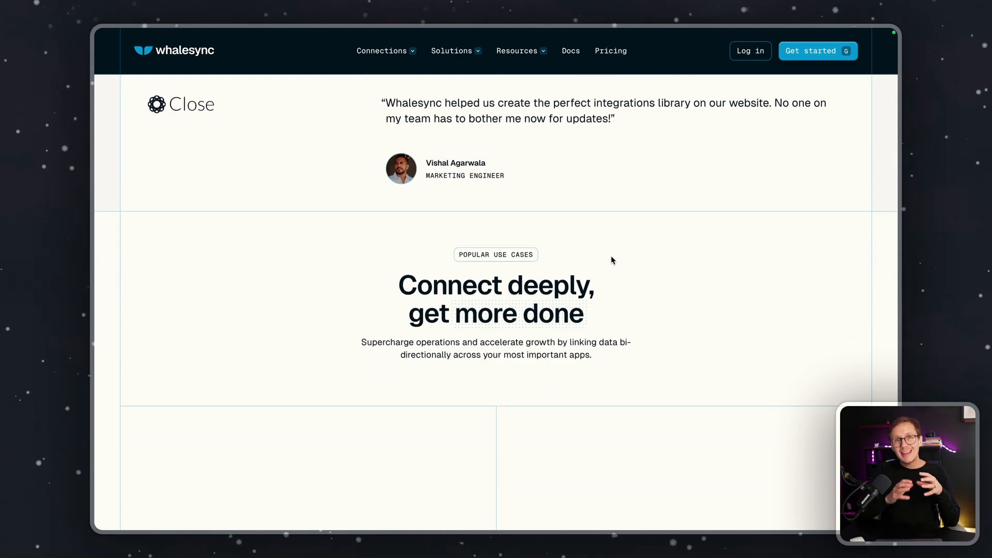
scroll(612, 258, down, 10)
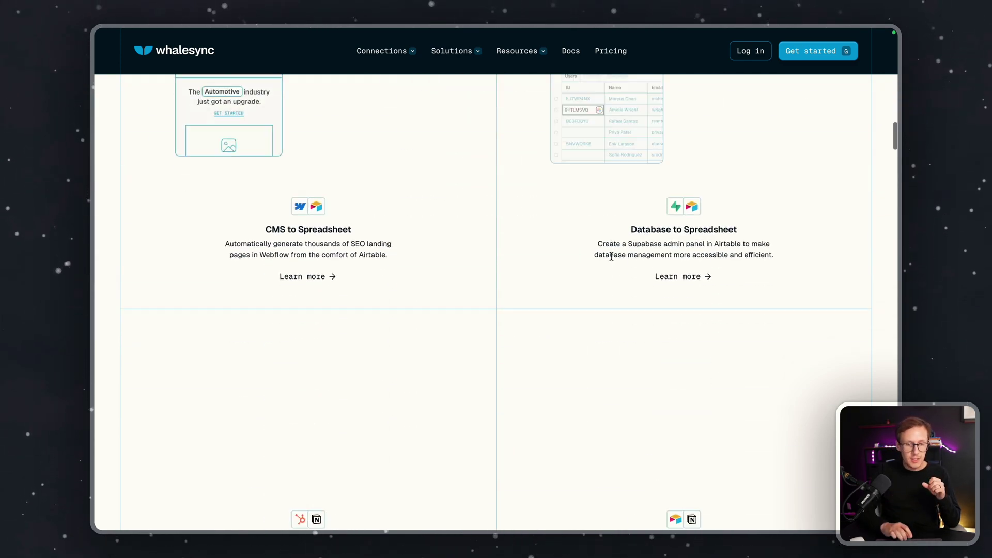
scroll(611, 256, up, 7)
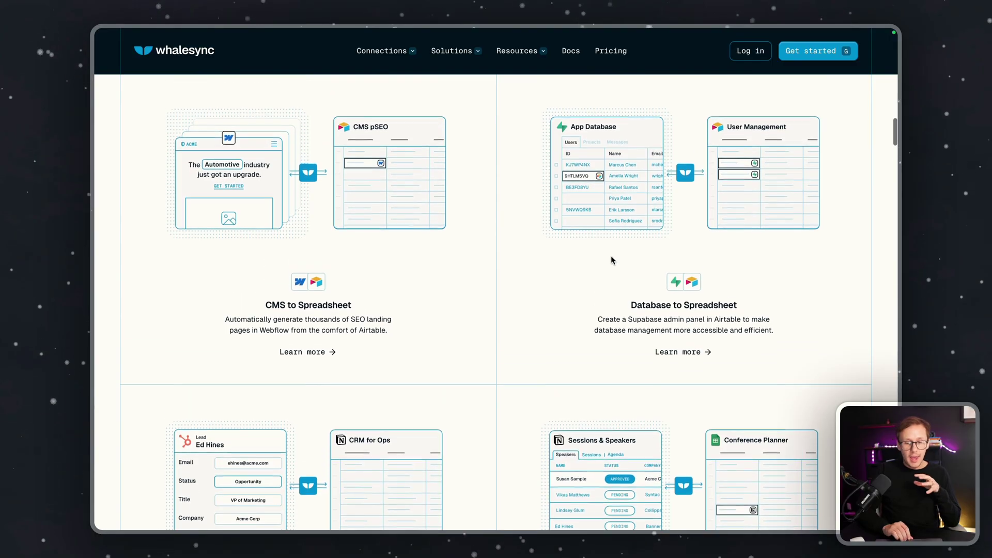
- Return to the directory website plan in Notion and view the enrichment workflow image and the Step 5 Automate Data Collection + Sync goal
mouse_move(97, 331)
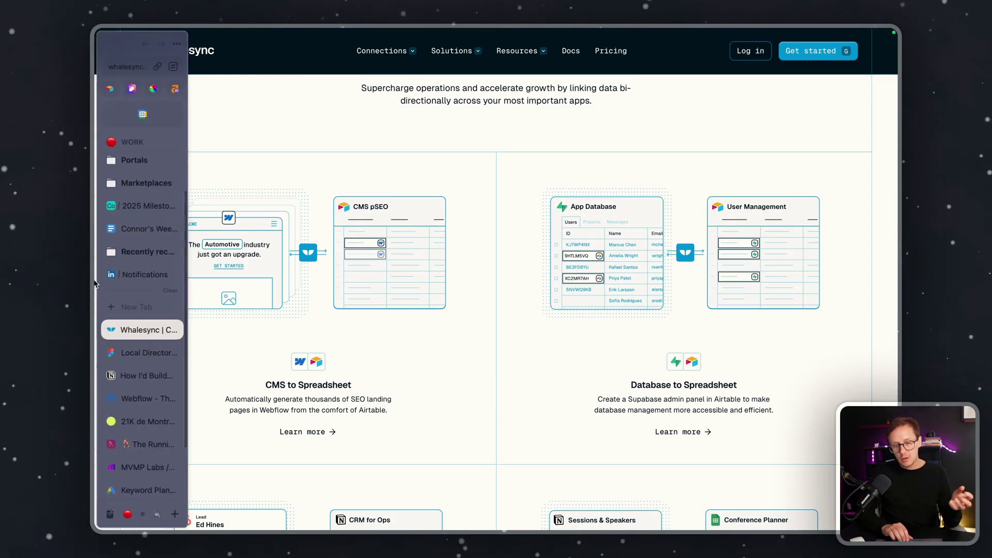
click(143, 397)
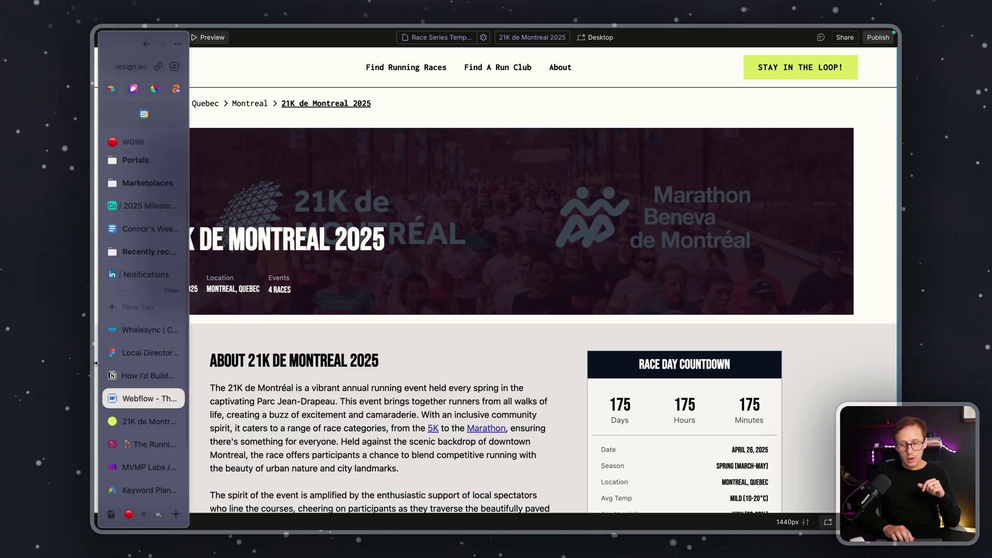
click(131, 377)
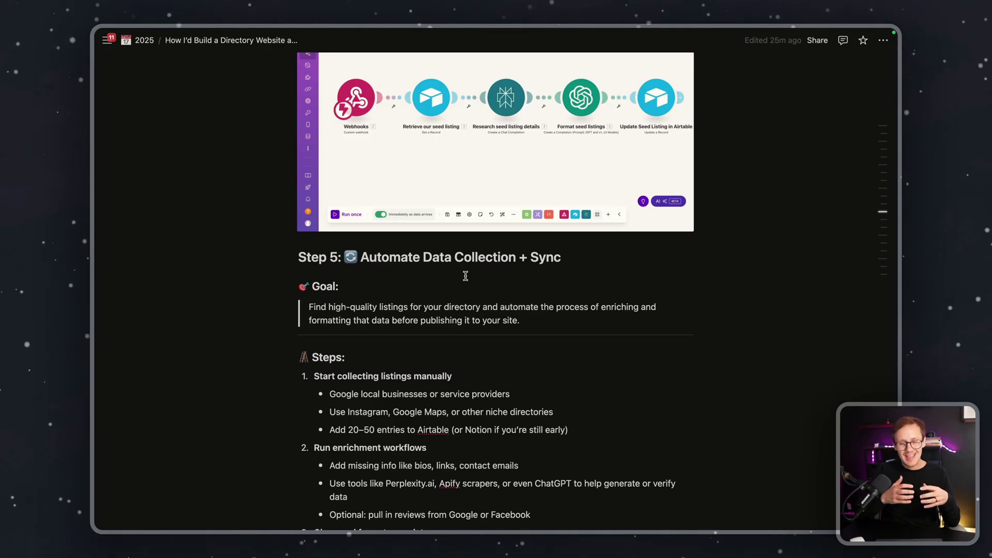
scroll(466, 276, up, 2)
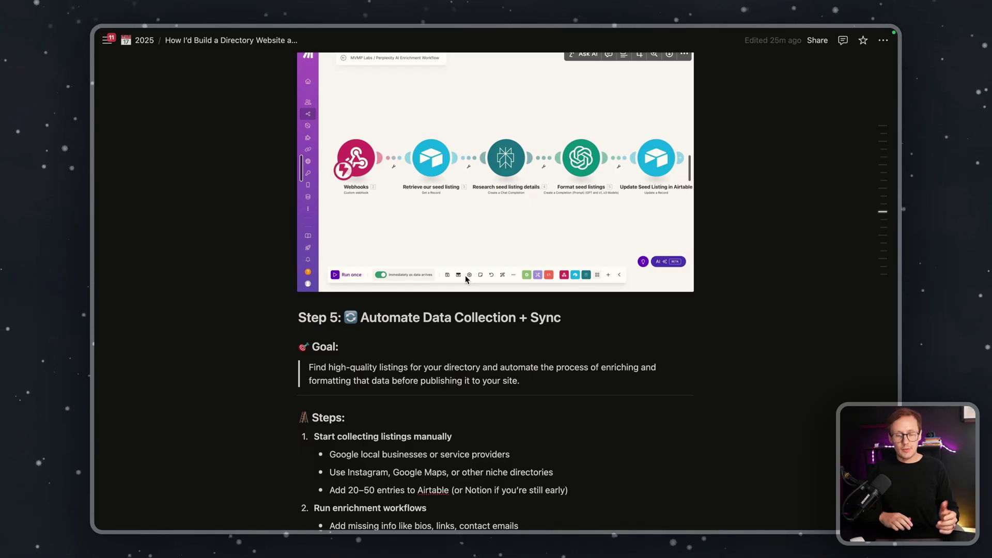
scroll(465, 276, down, 1)
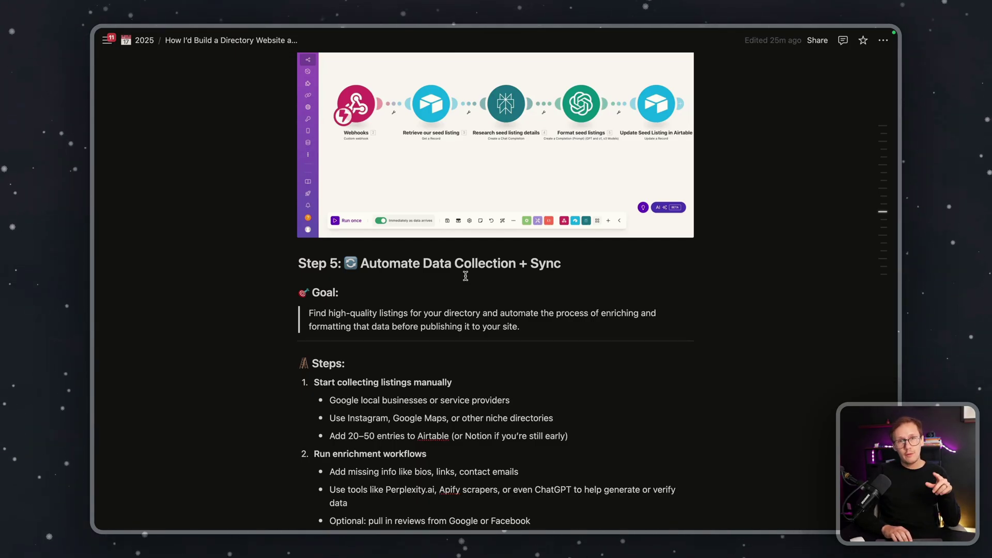
- Go back to Step 1, Just Start – Launch in Notion, and review its goal, steps and pro tip
scroll(465, 276, up, 20)
scroll(465, 276, up, 12)
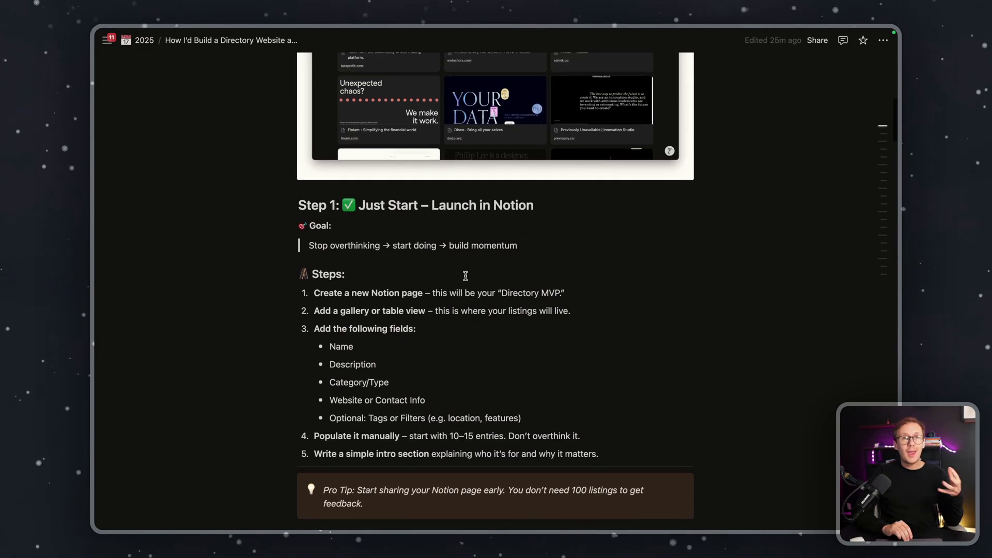
scroll(465, 275, down, 1)
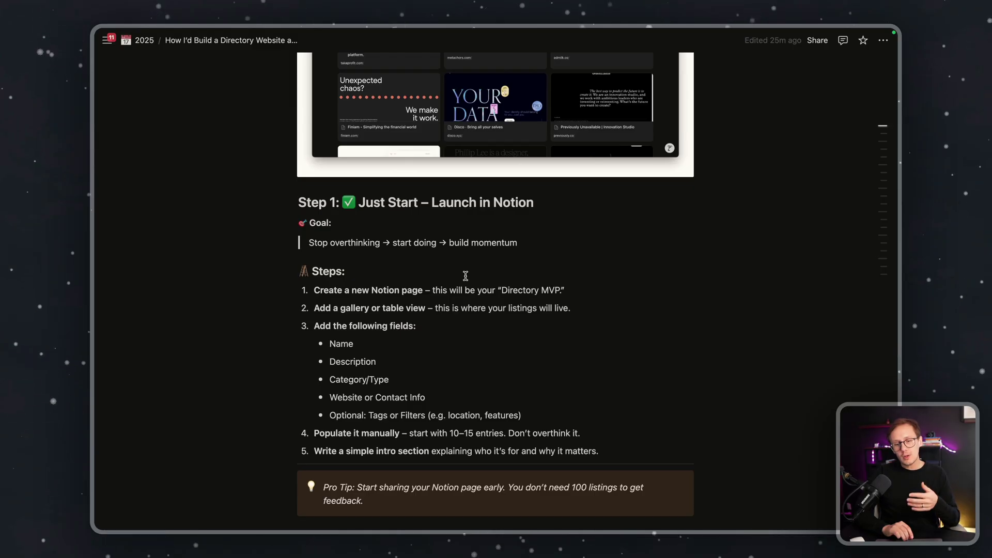
scroll(465, 276, down, 2)
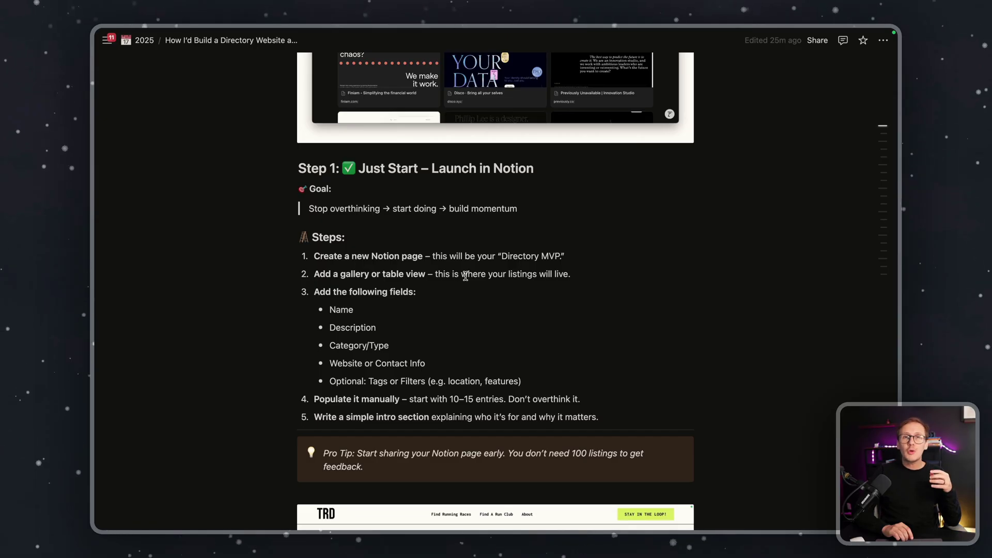
scroll(465, 275, down, 1)
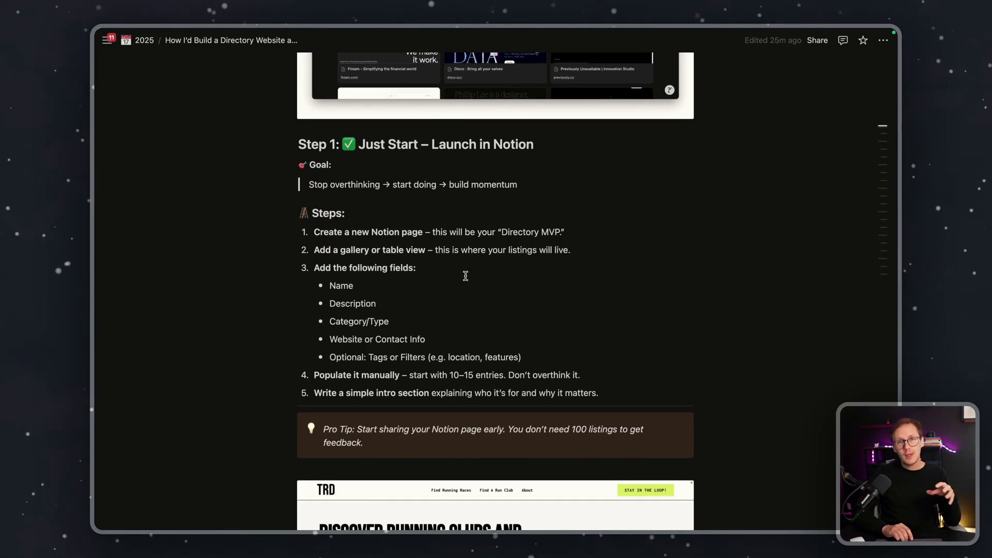
scroll(466, 275, down, 1)
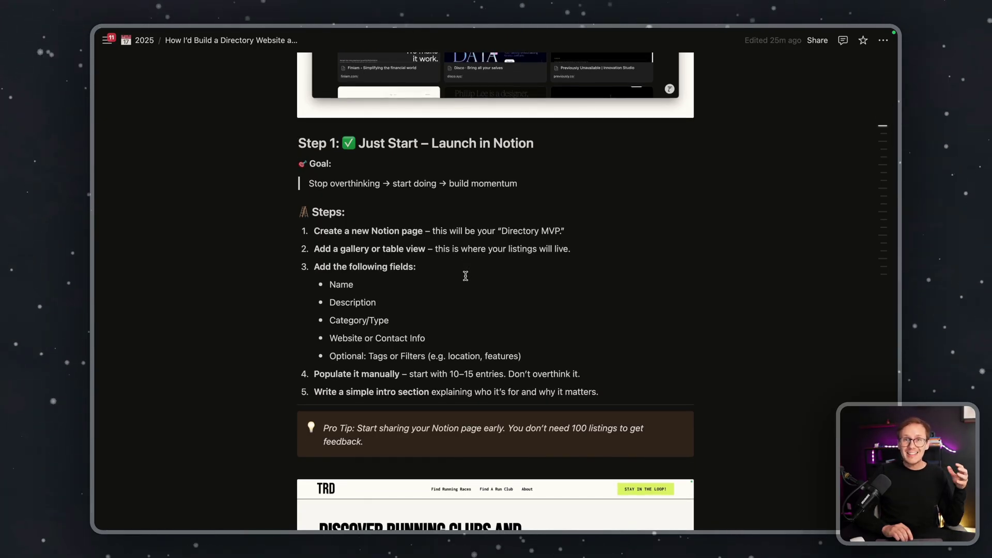
- Run through the plan down to Step 5 and read its steps from collecting listings manually to sending them to the Webflow CMS
scroll(465, 276, down, 20)
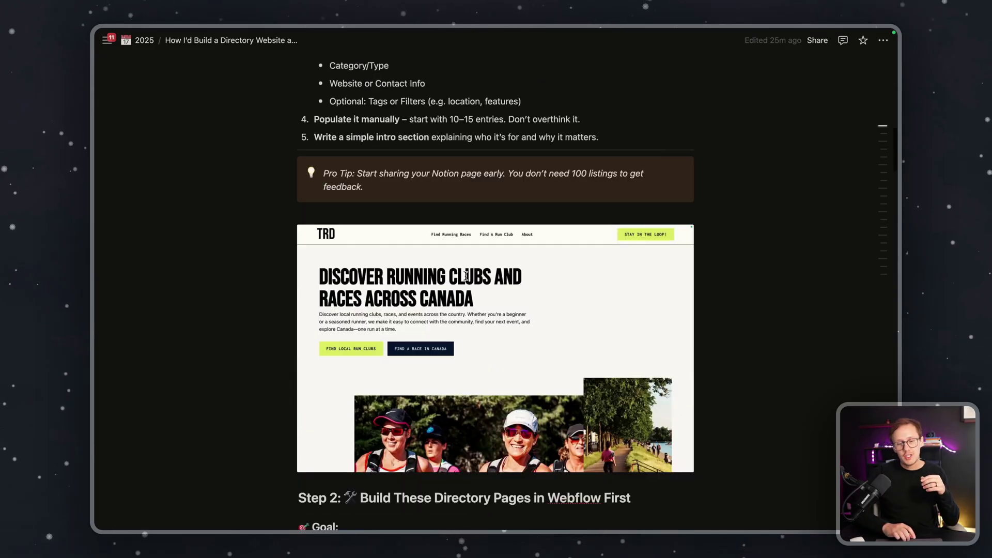
scroll(465, 275, down, 15)
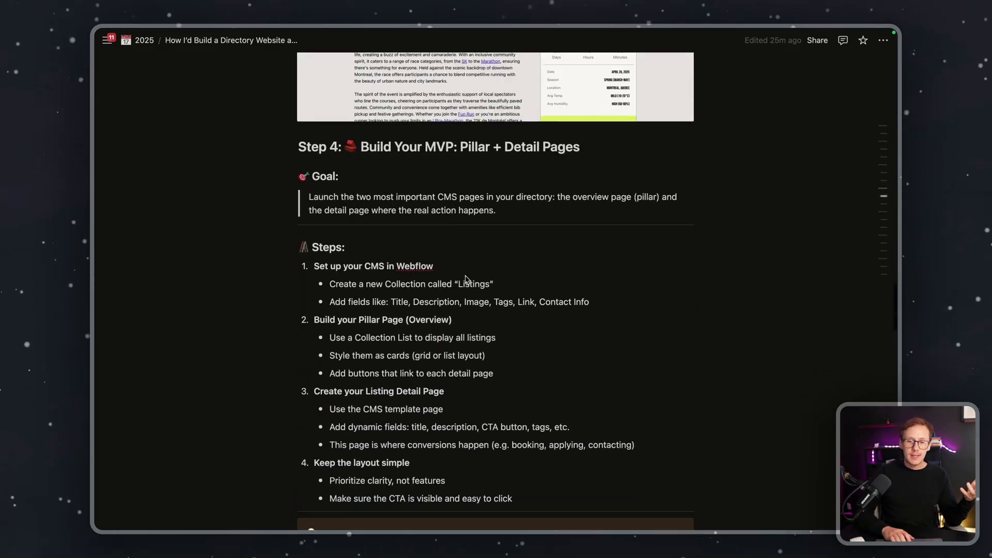
scroll(465, 275, down, 15)
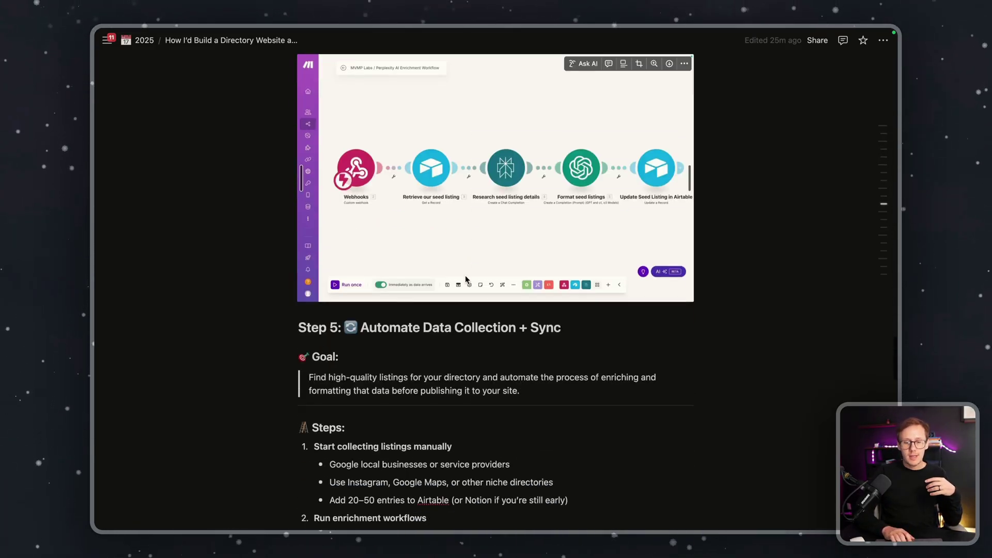
scroll(465, 276, down, 2)
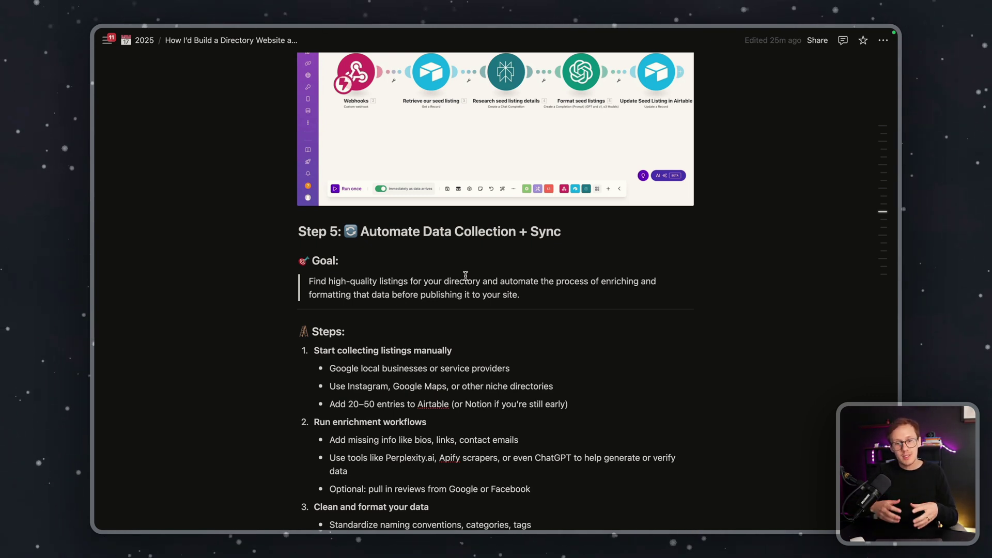
scroll(465, 275, down, 3)
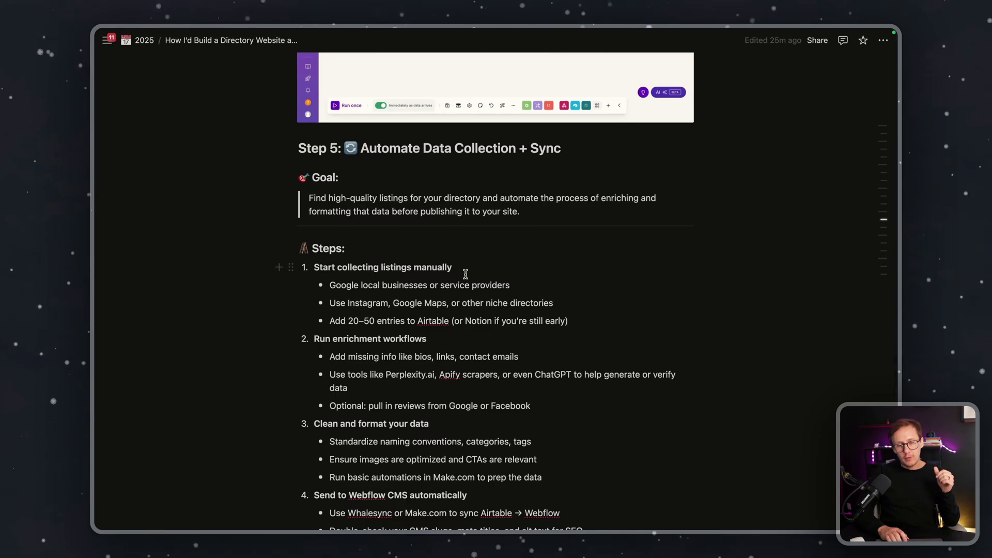
scroll(465, 274, down, 2)
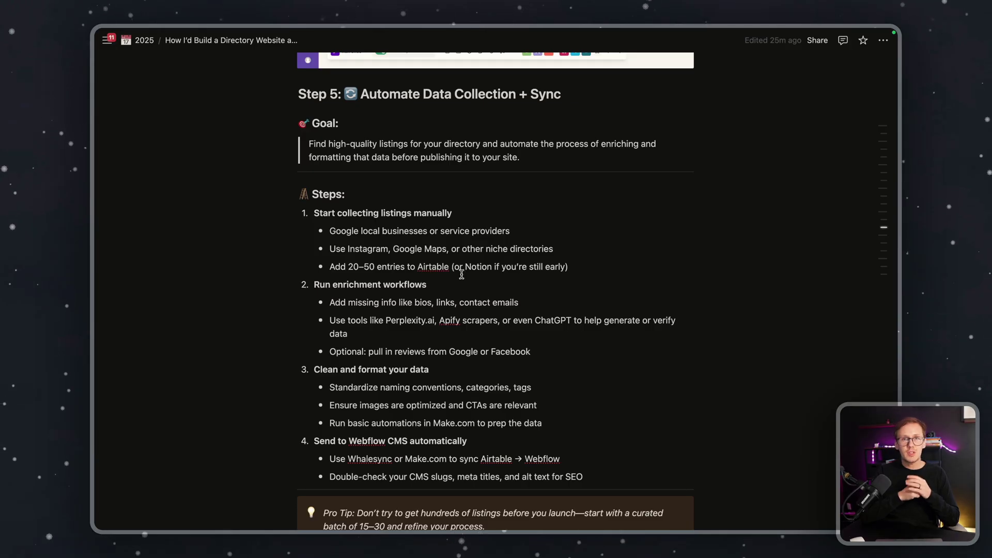
mouse_move(129, 340)
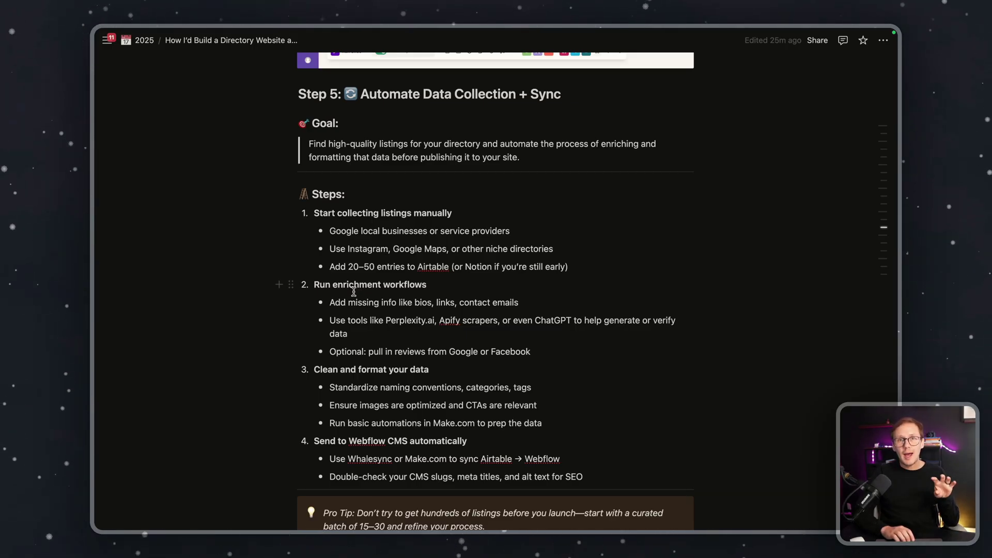
scroll(354, 292, down, 1)
scroll(353, 293, down, 2)
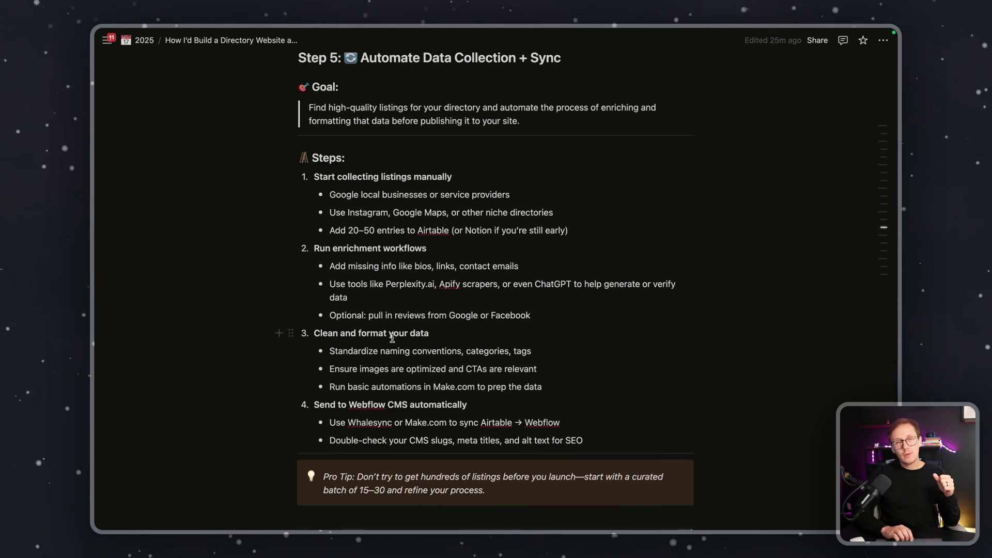
- Switch to the 21K de Montreal 2025 page in Webflow and examine its About, Race Schedule, Race Day Countdown, Course Details and Highlights sections
mouse_move(96, 393)
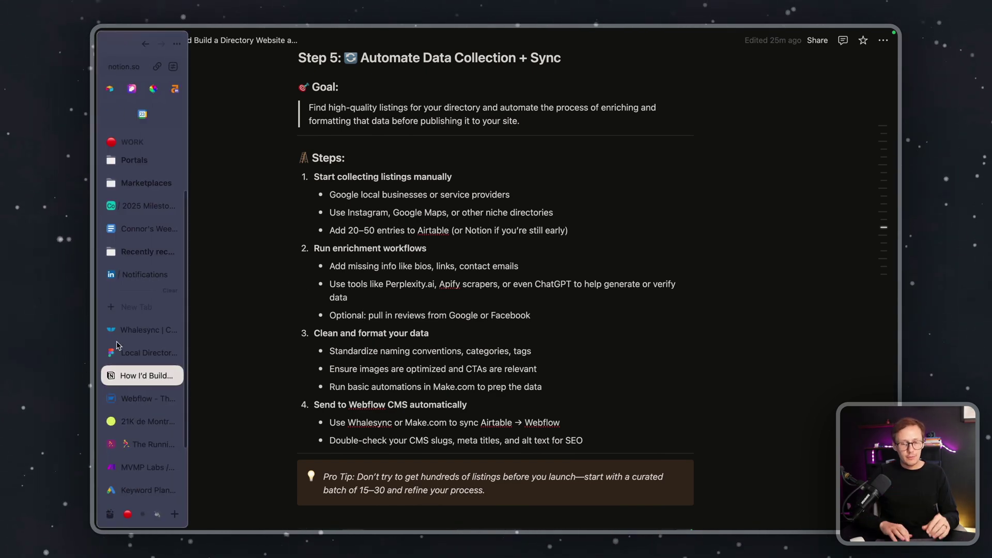
click(138, 399)
scroll(376, 366, down, 3)
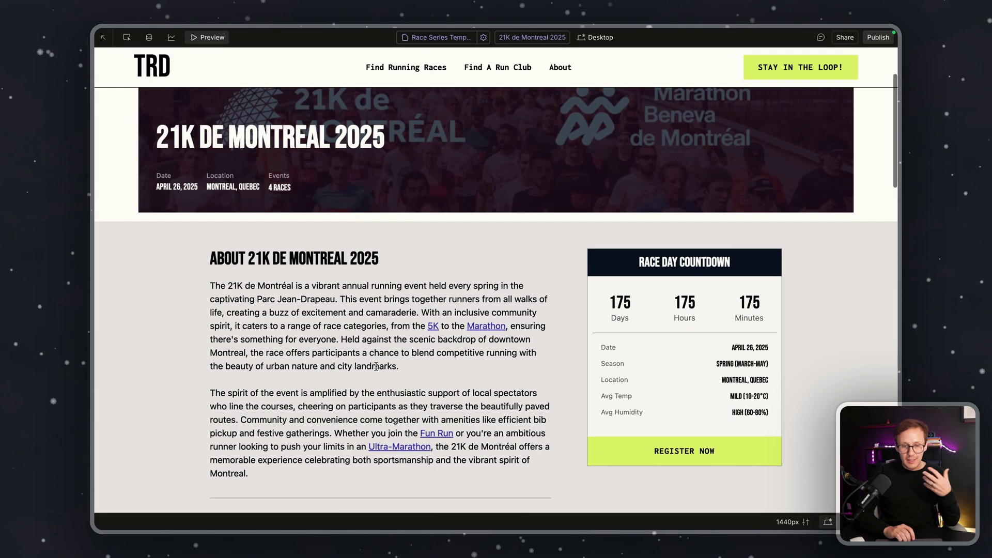
scroll(376, 366, down, 1)
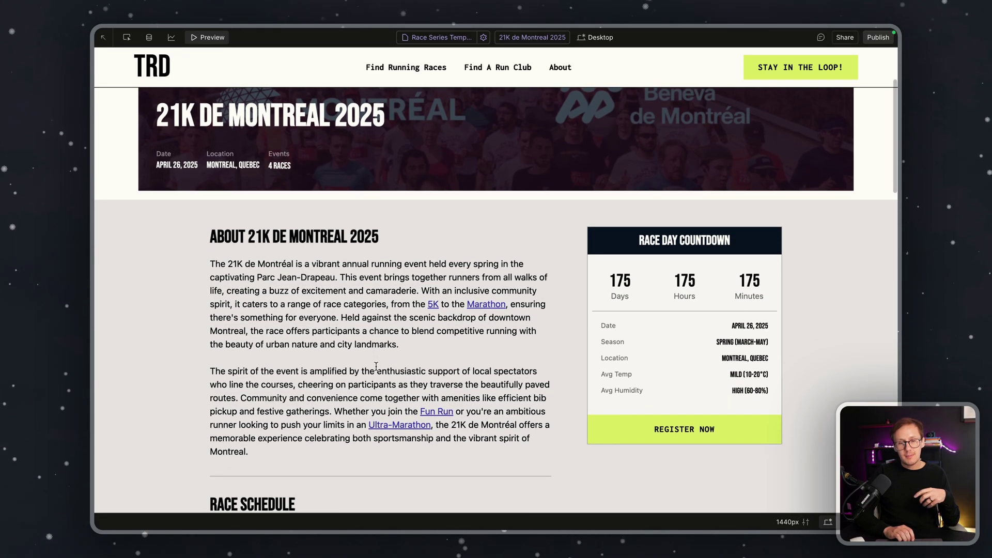
scroll(376, 366, down, 5)
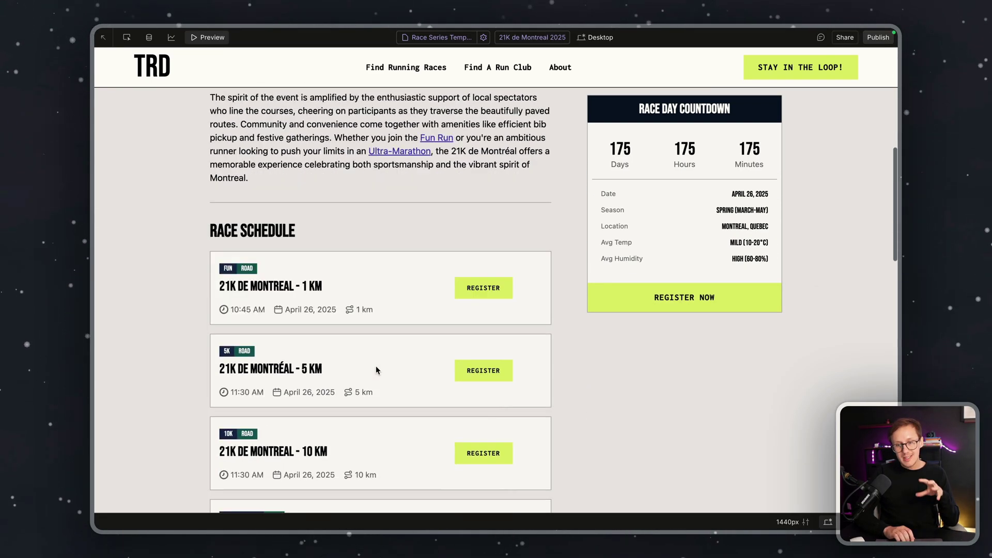
scroll(377, 366, down, 6)
scroll(376, 366, up, 11)
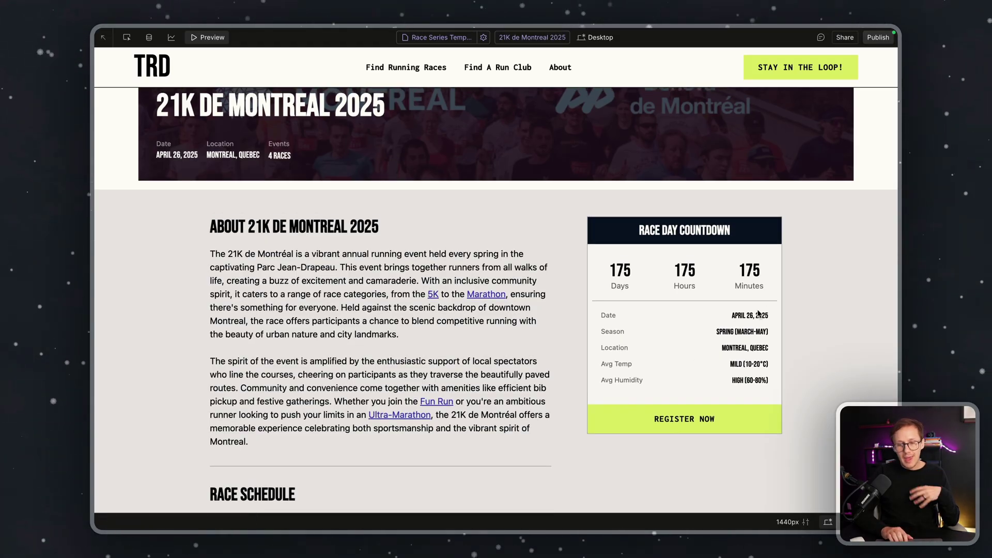
scroll(759, 314, down, 10)
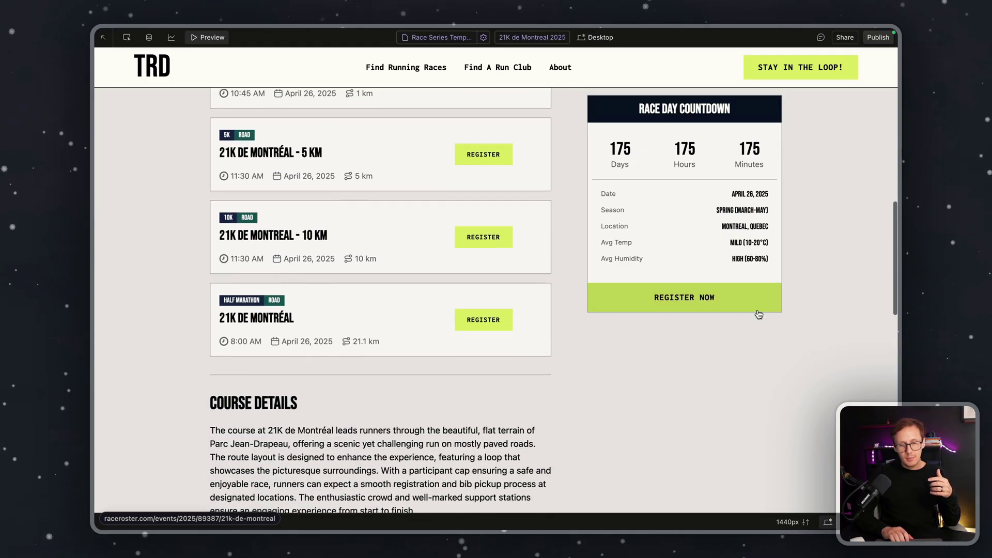
scroll(429, 277, down, 4)
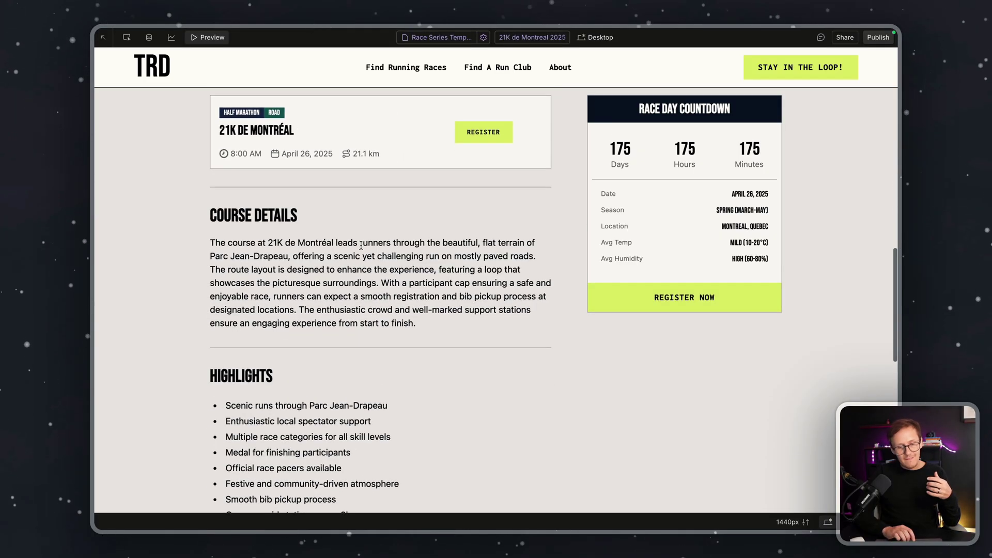
- Read through the Highlights list below Course Details, and return to the 10 km and half marathon entries of the race schedule
scroll(361, 246, down, 3)
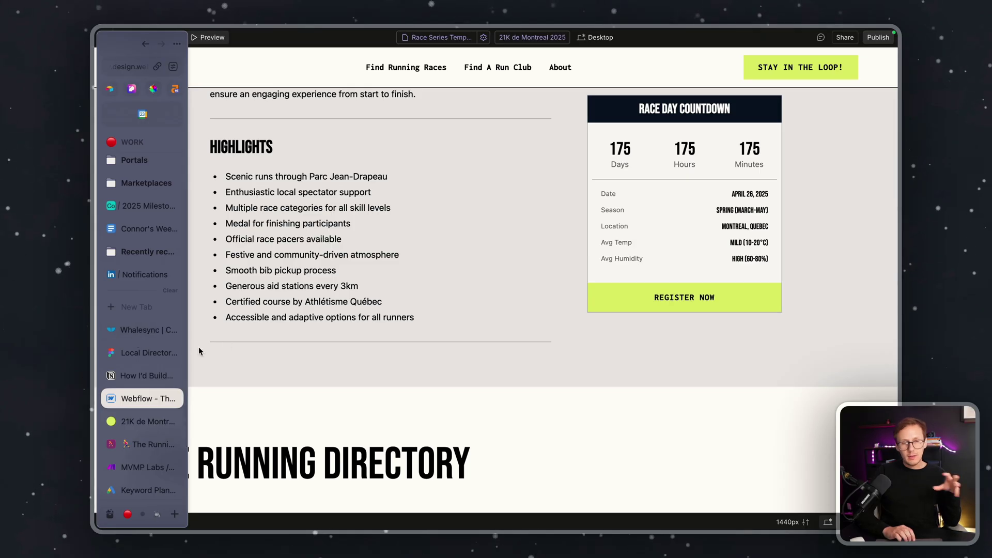
scroll(419, 288, down, 1)
scroll(418, 288, down, 1)
scroll(419, 288, up, 5)
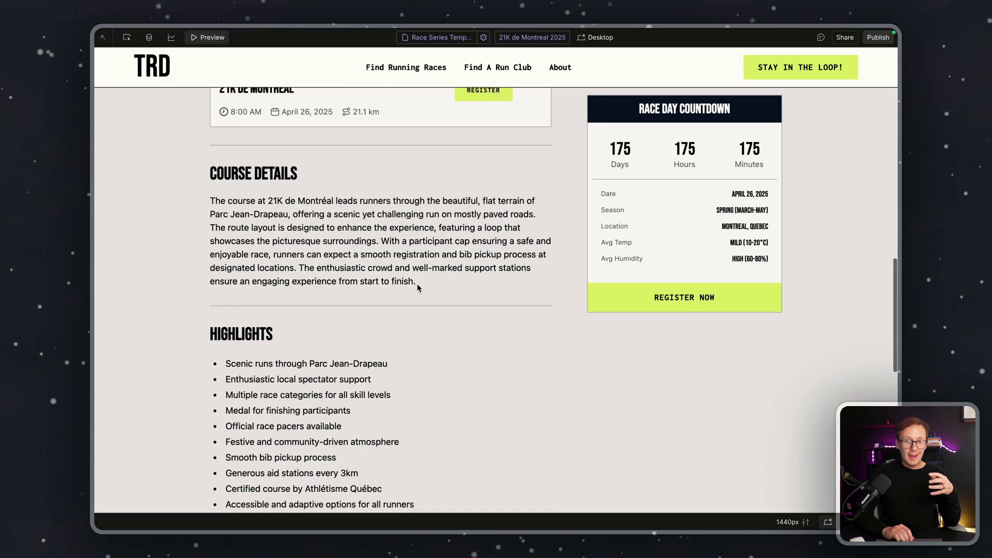
scroll(418, 283, up, 2)
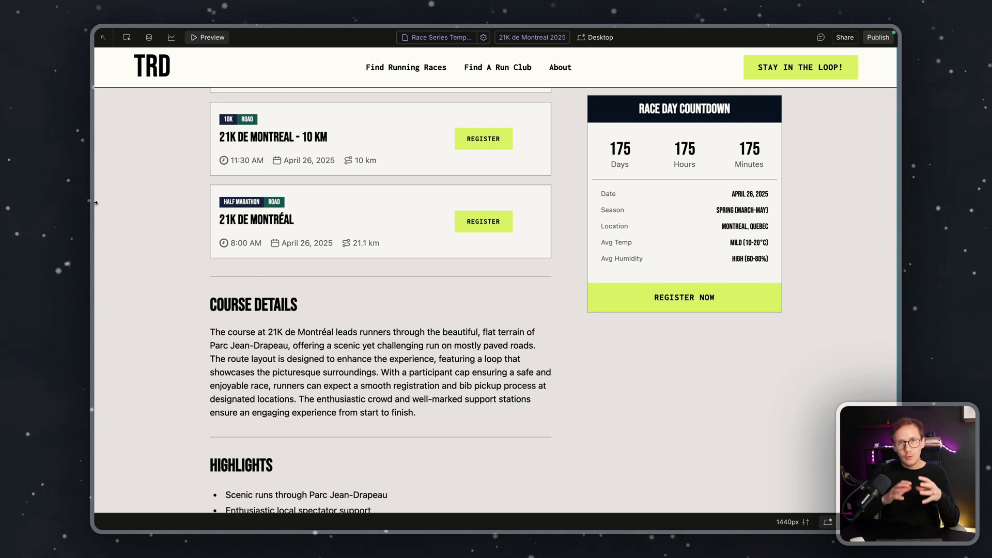
- Switch to Make, search all scenarios for "seed" and open the MVMP Labs / Seeding Workflow in Perplexity AI scenario in its editor
mouse_move(96, 362)
click(130, 473)
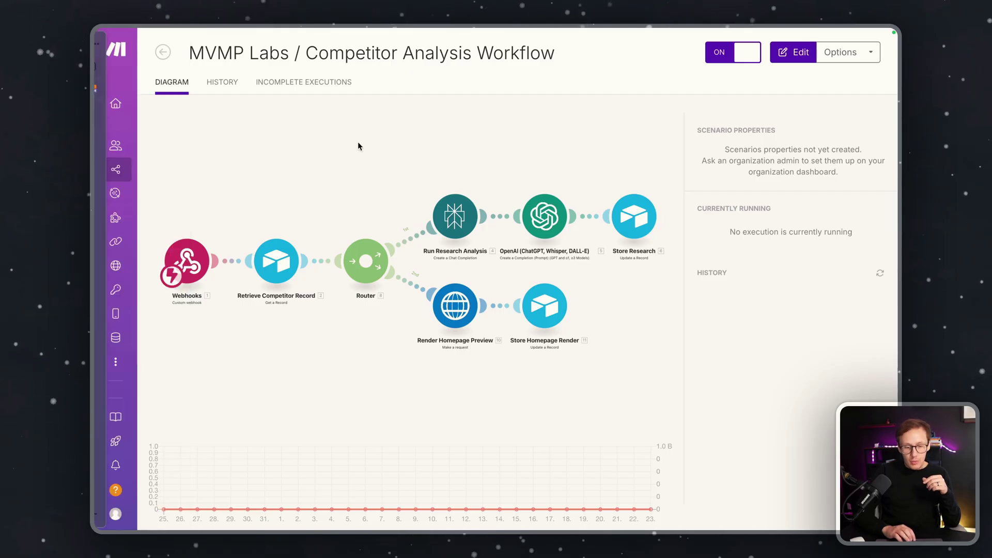
click(134, 170)
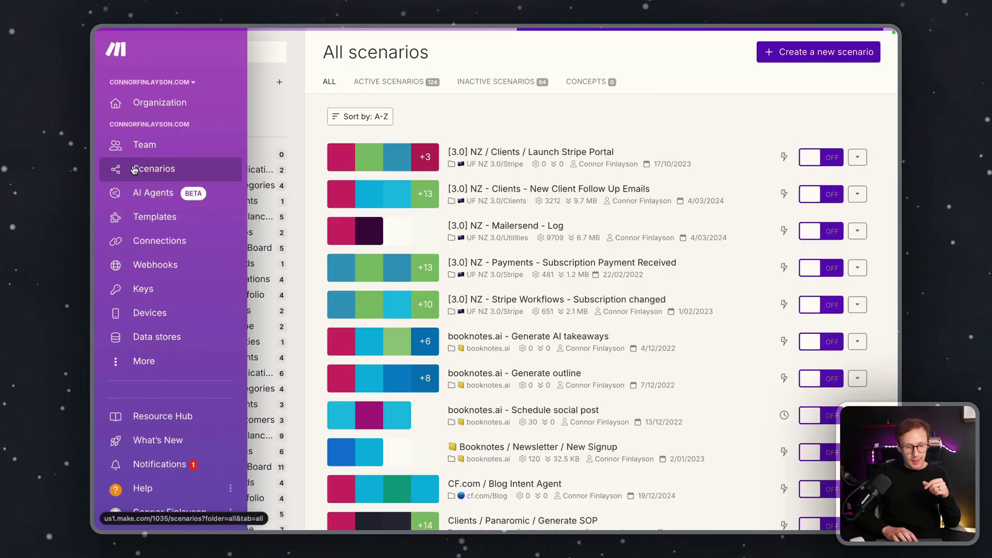
text(seed)
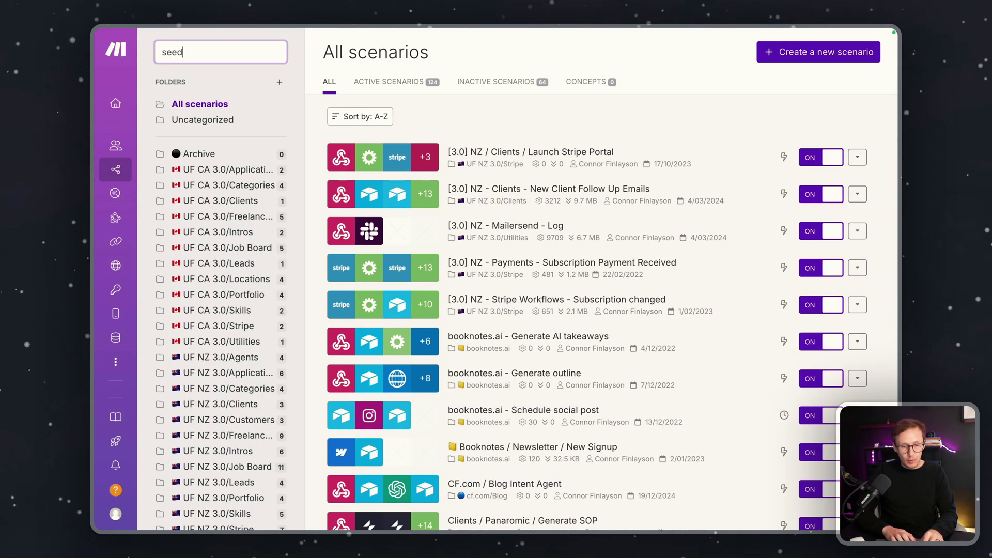
click(534, 162)
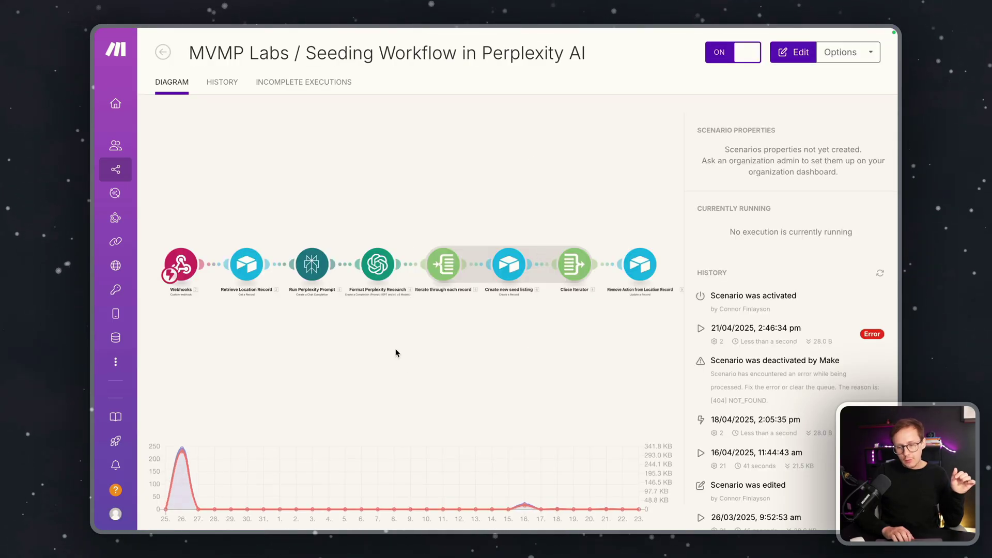
click(409, 368)
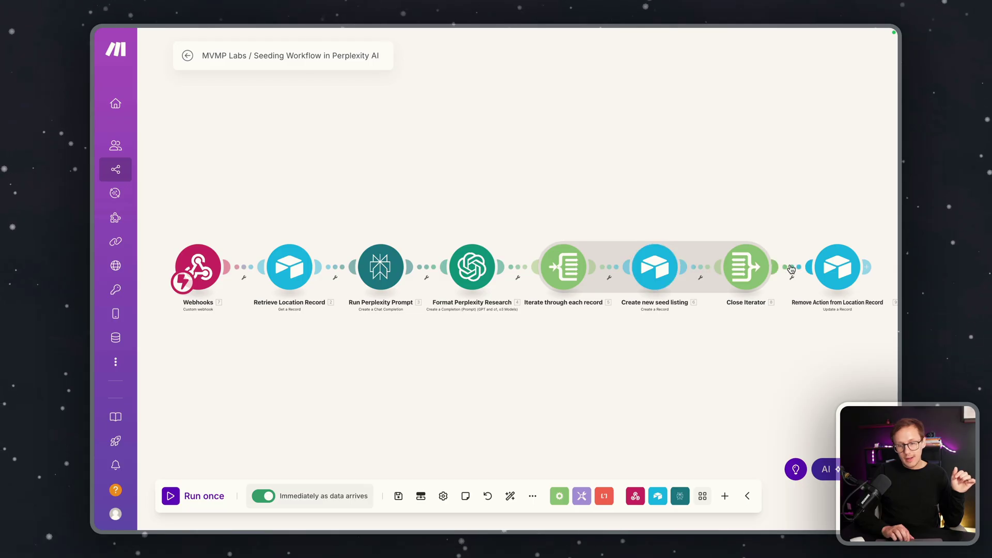
mouse_move(126, 178)
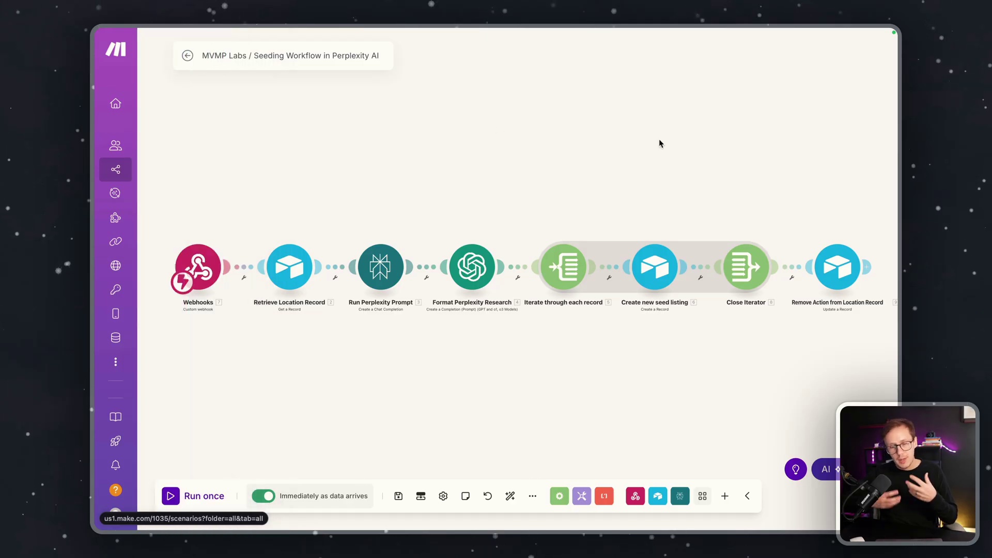
- Return to the directory website plan in Notion and read from the Step 5 steps to the Step 6 Add SEO Pages section
mouse_move(94, 445)
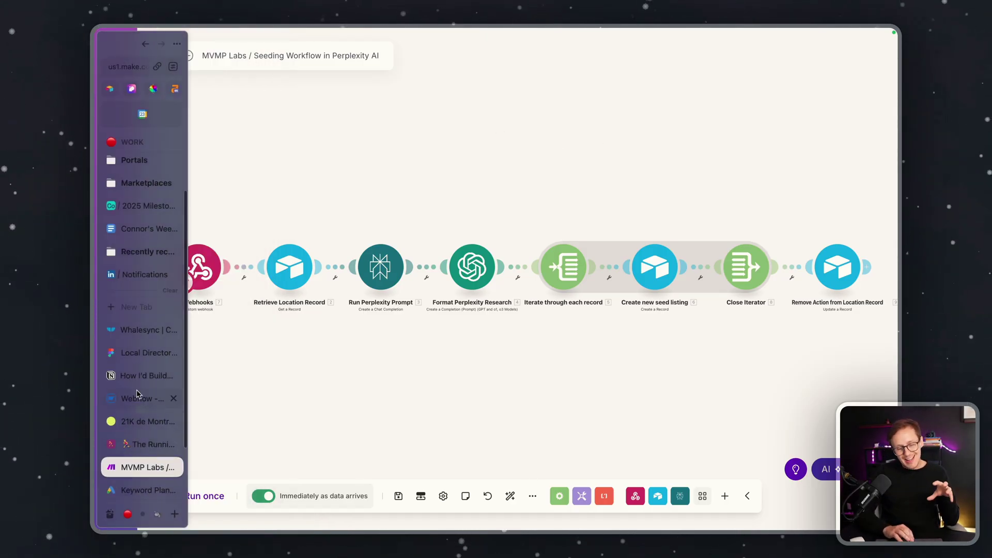
scroll(138, 358, up, 2)
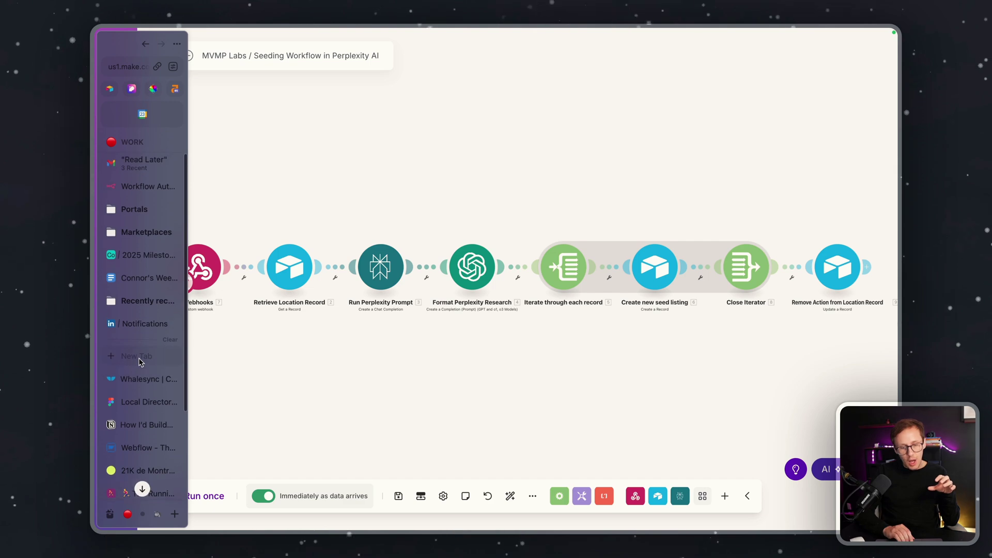
click(140, 413)
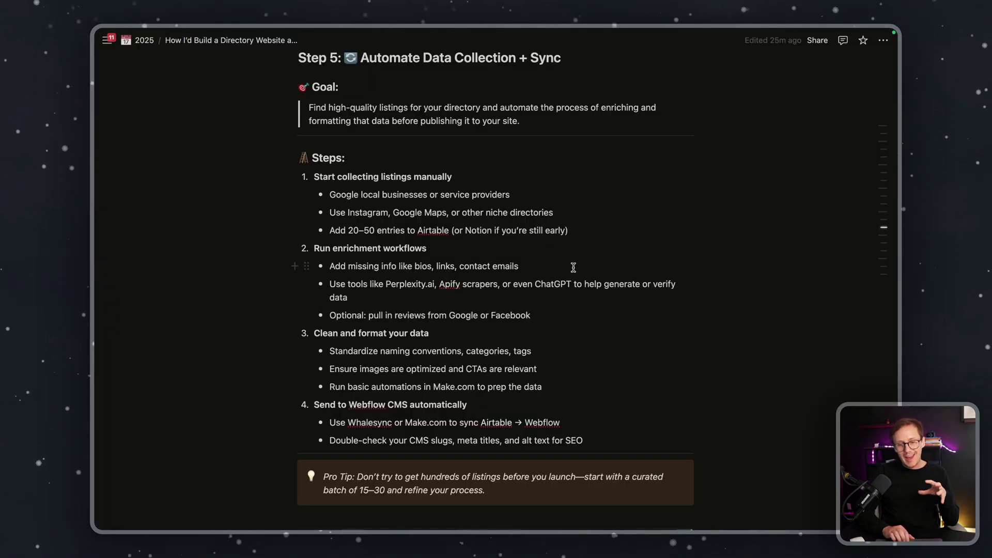
scroll(574, 267, down, 1)
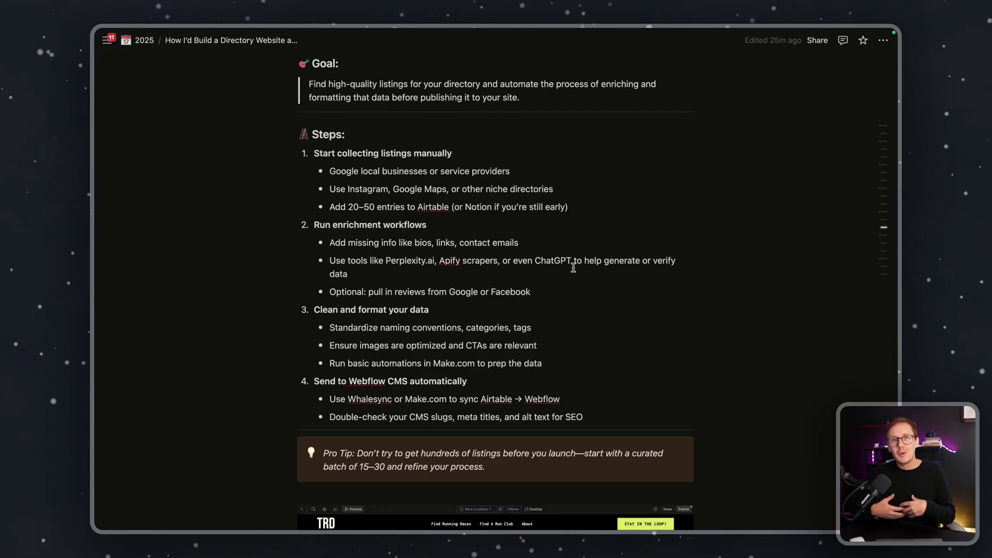
scroll(574, 267, down, 4)
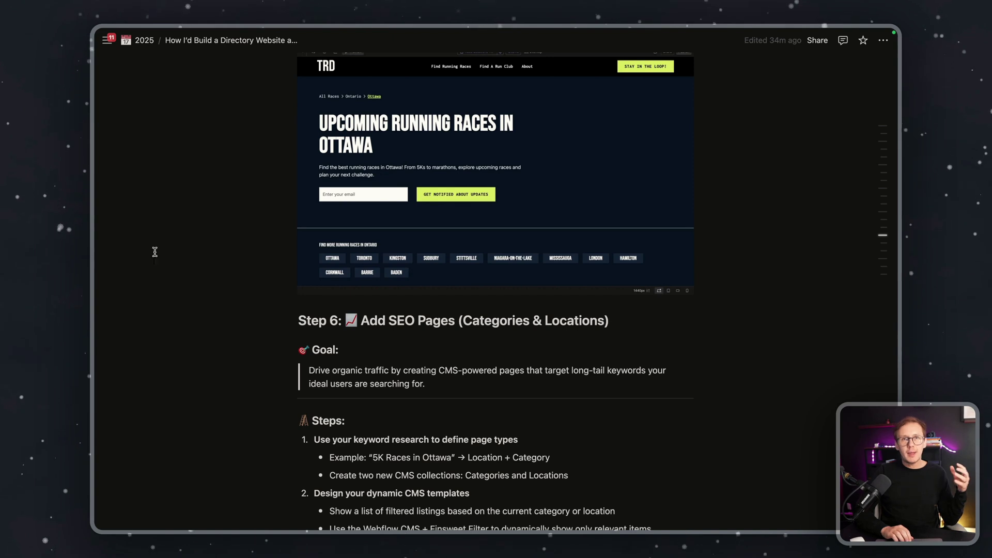
- Switch to the open Keyword Planner page in Google Ads
mouse_move(99, 310)
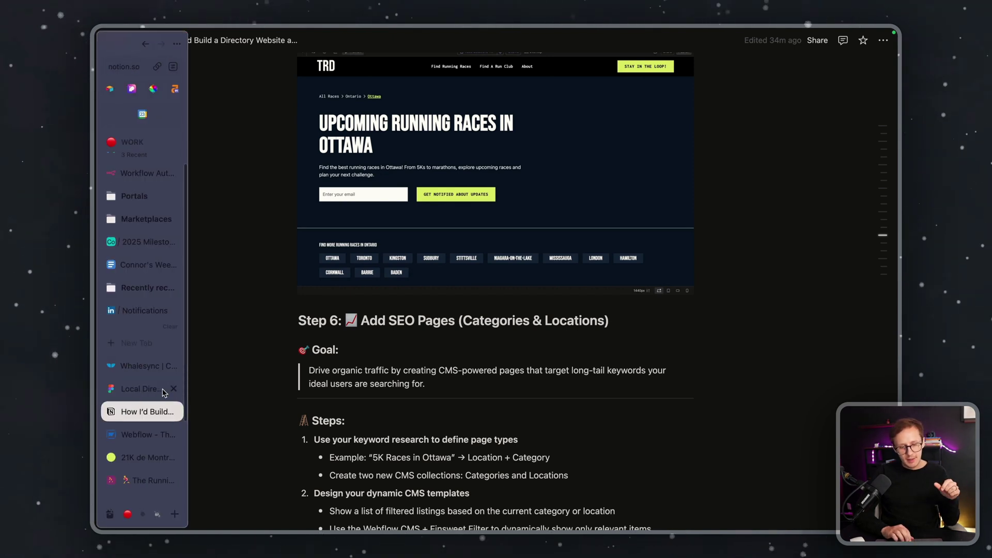
scroll(150, 398, down, 3)
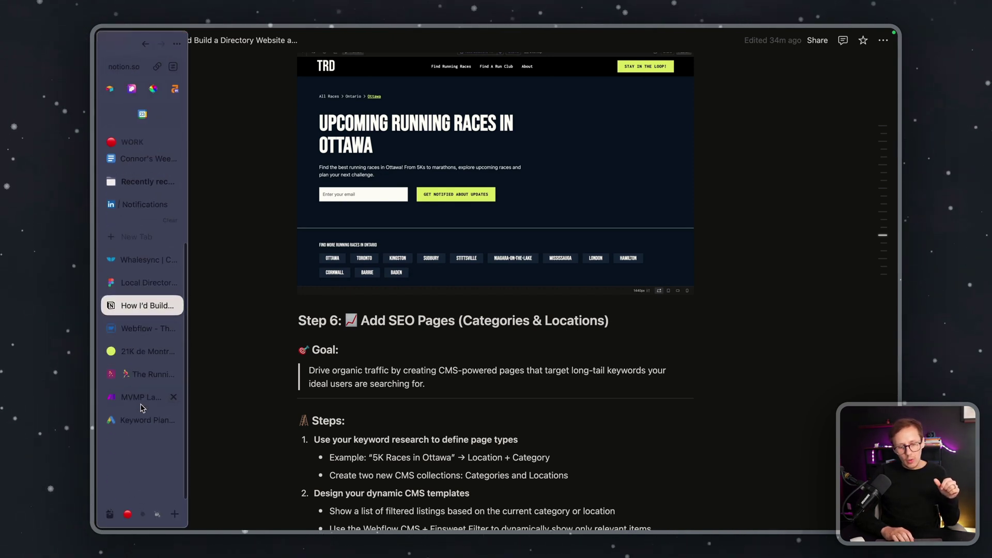
click(145, 411)
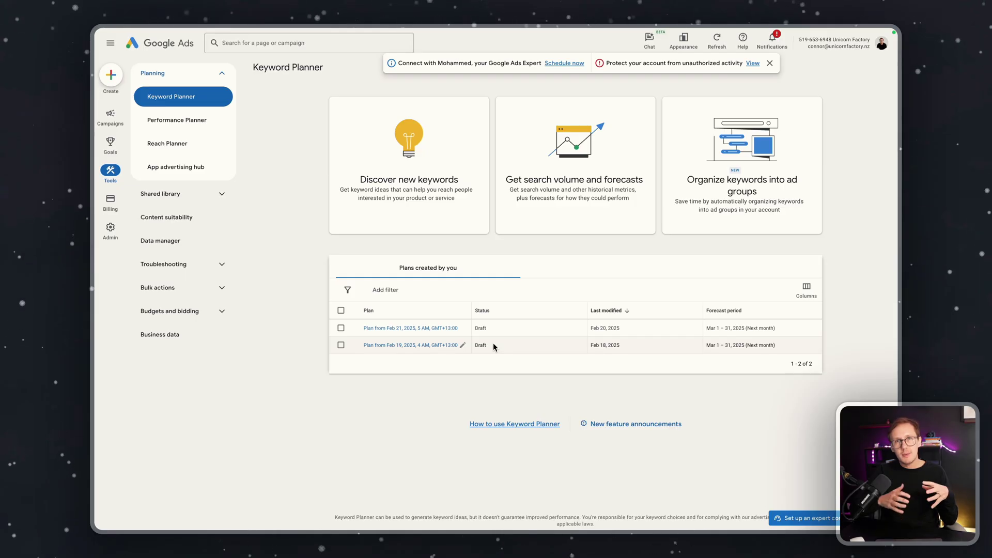
- Search for "airtable resear" in a new browser tab and open the Keyword Research table of the Running Directory Research Base
mouse_move(95, 252)
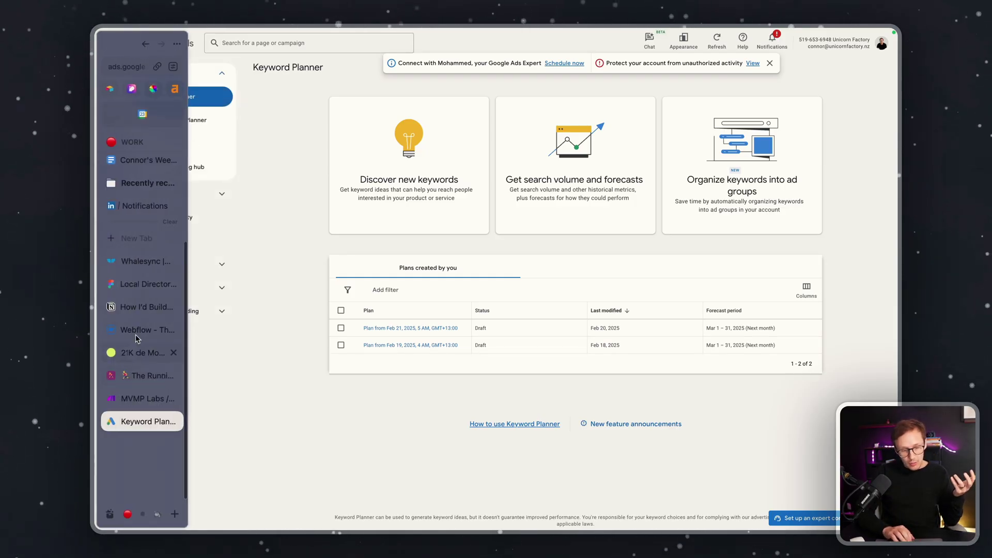
click(133, 238)
text(airtable resear)
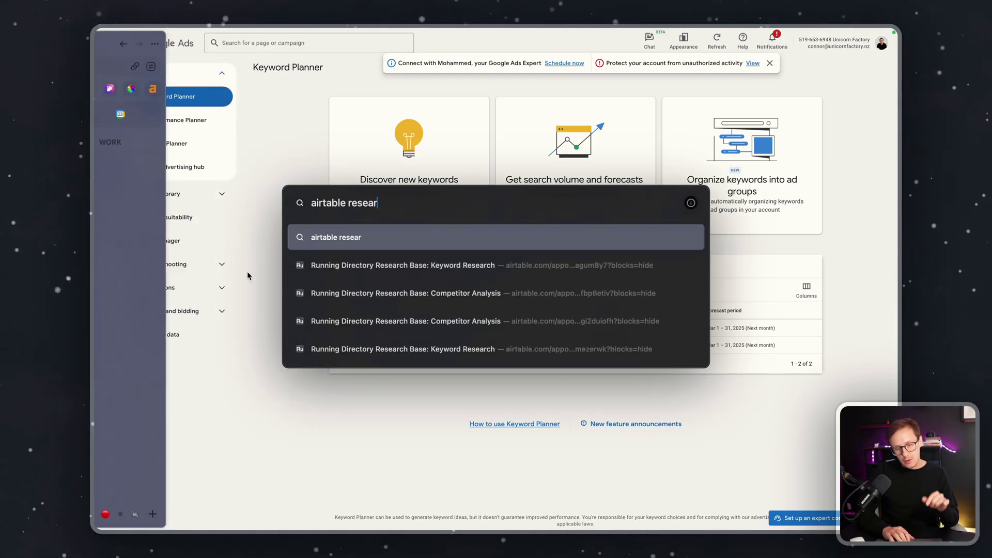
click(348, 267)
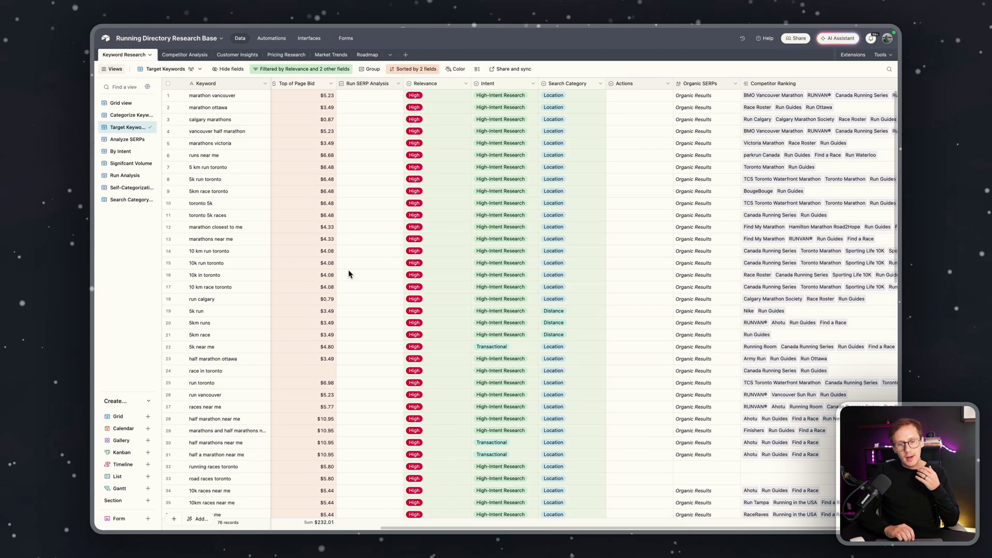
- Examine the Target Keywords view, including the Toronto keywords, the full keyword list and the search volume, competition and trend columns
click(220, 263)
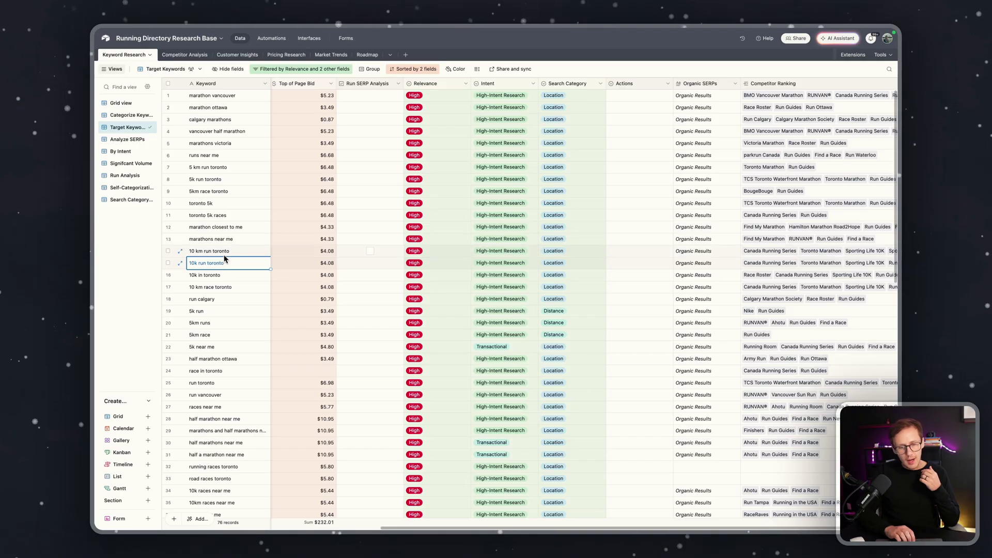
click(226, 216)
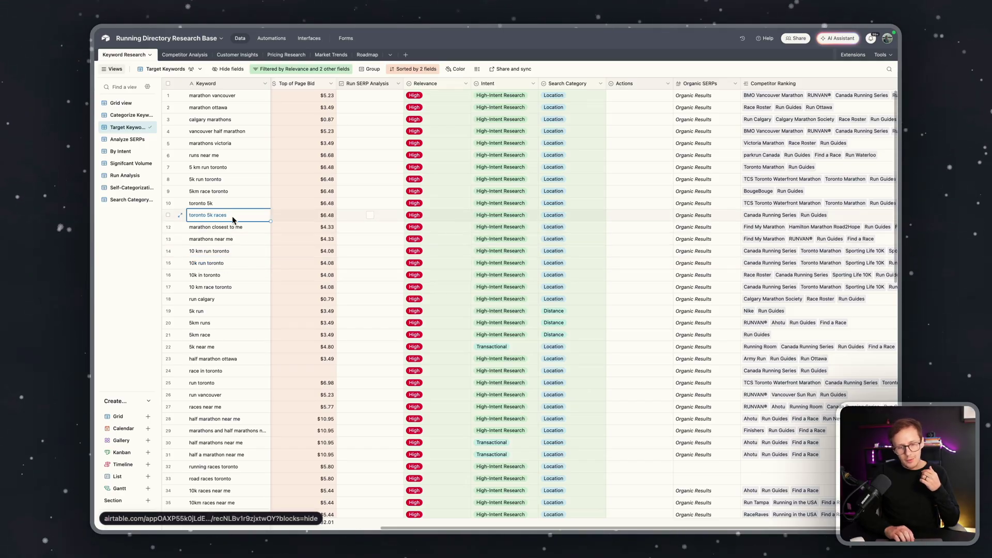
scroll(230, 258, down, 8)
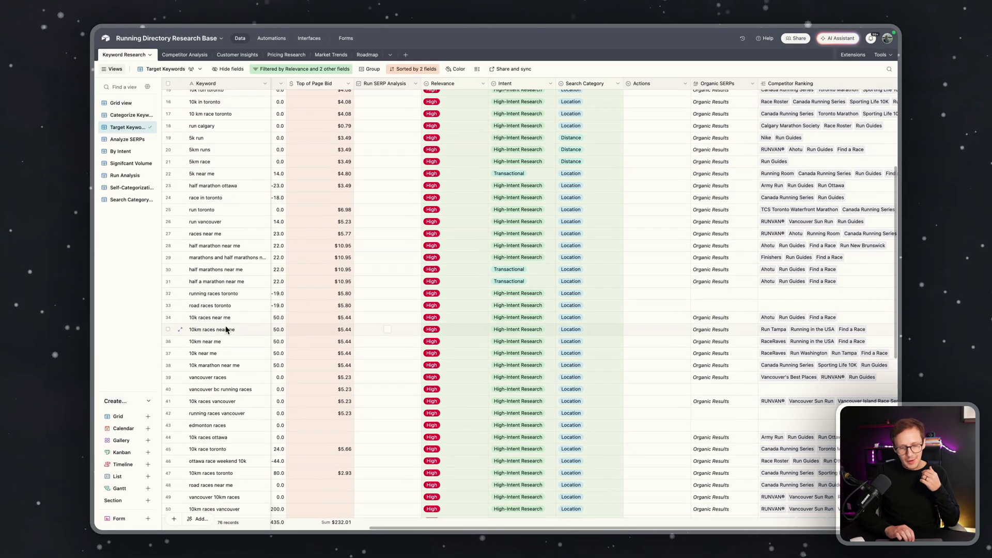
scroll(224, 341, down, 3)
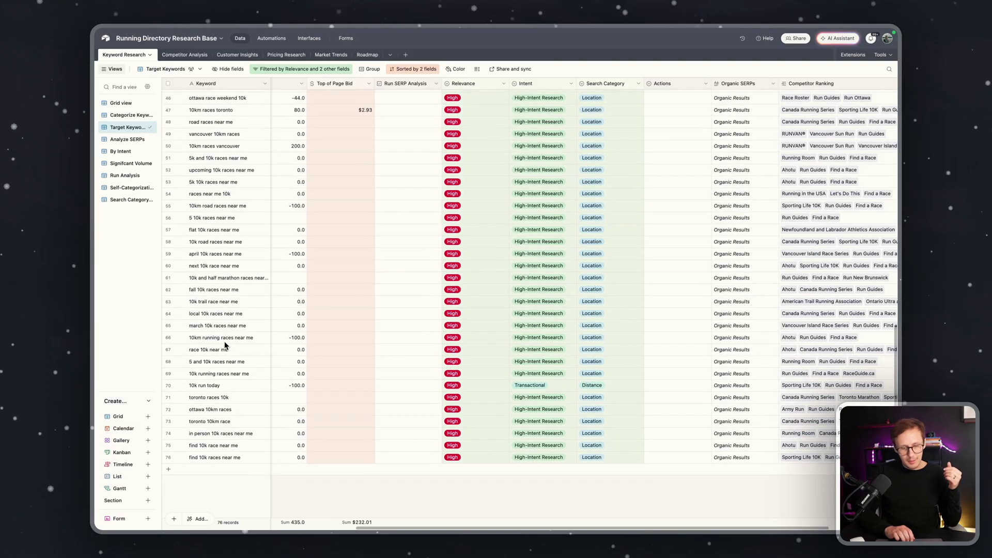
scroll(224, 344, left, 10)
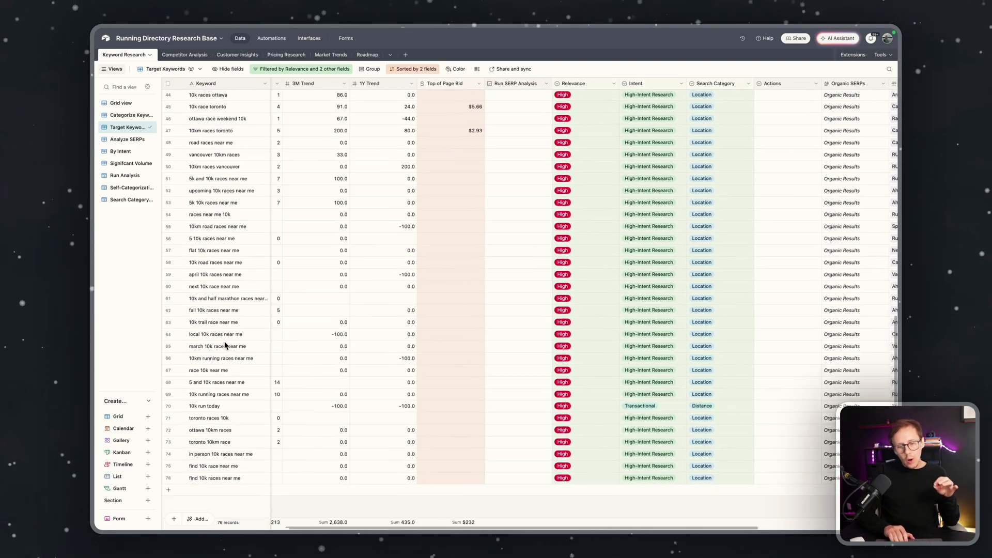
scroll(224, 341, up, 10)
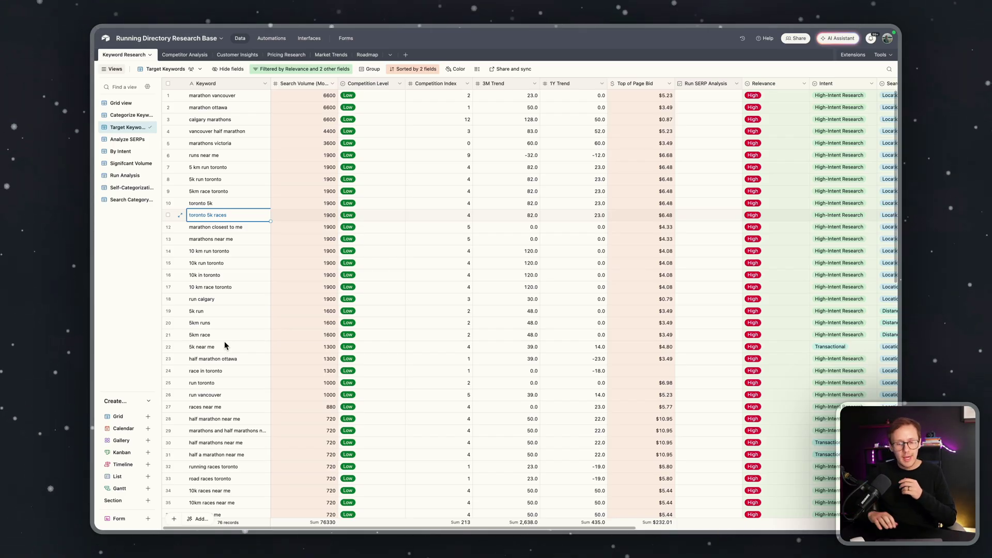
- Switch to the live 21K de Montreal 2025 page and open the Montreal location page from its breadcrumb
key(ctrl+Tab)
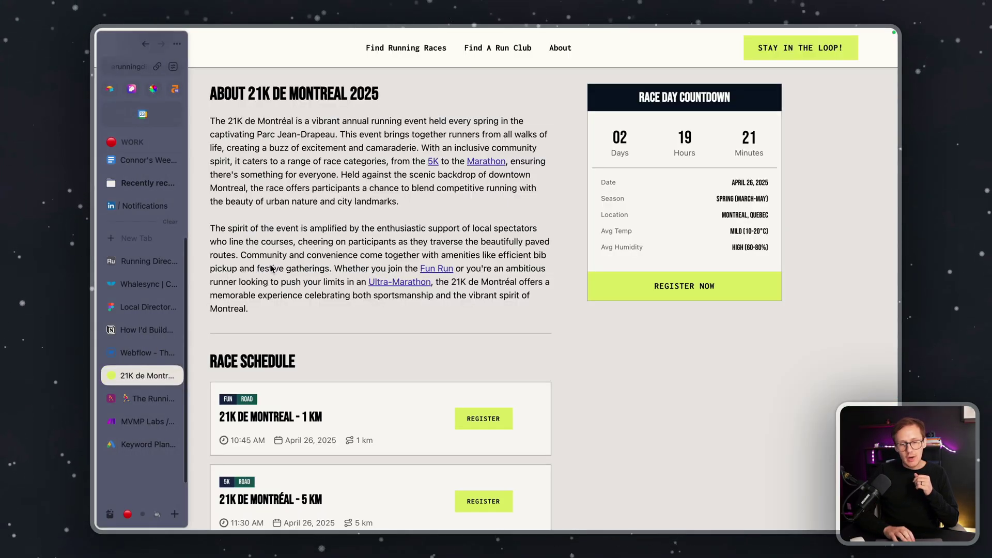
scroll(358, 254, up, 5)
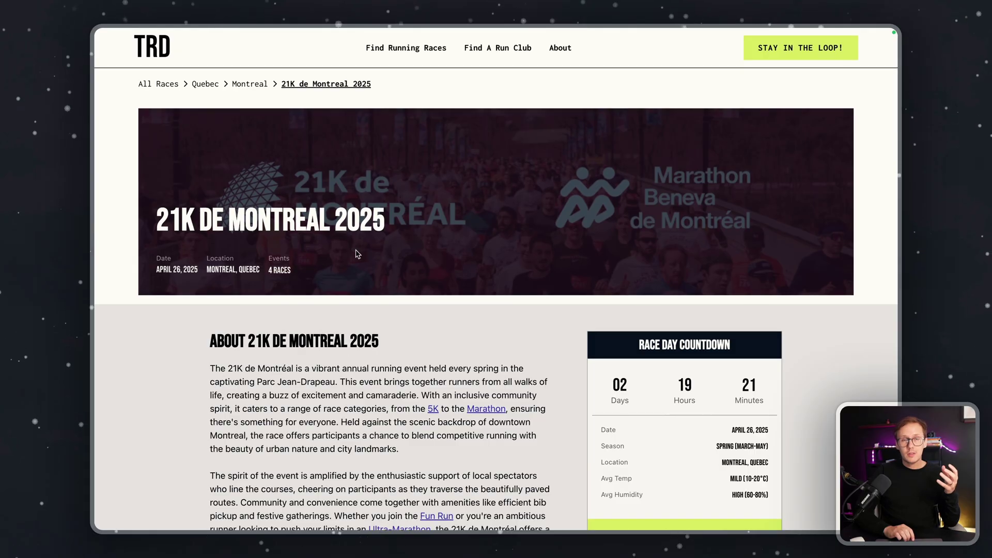
click(253, 88)
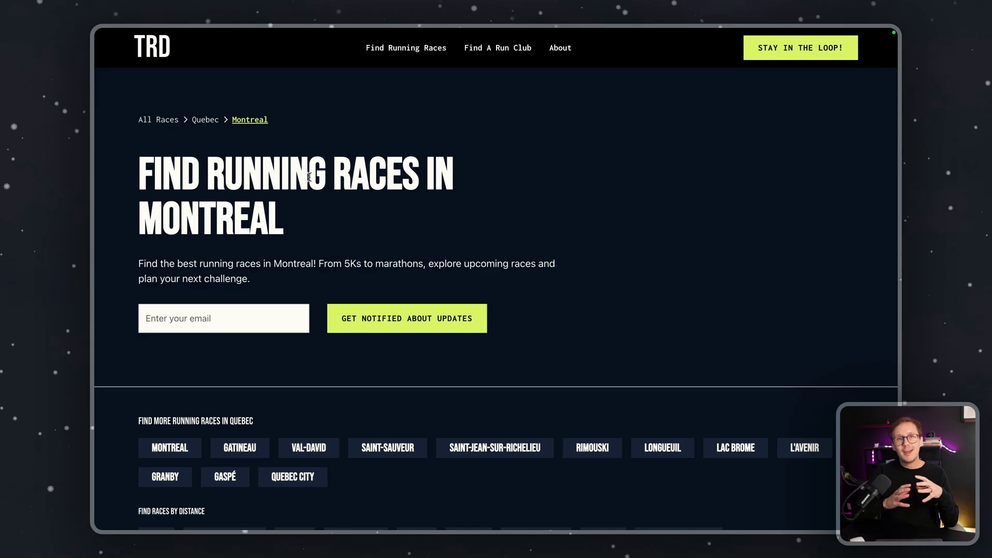
- Review the Montreal page's race listings and filters, and return to its links to other Quebec cities and race distances
scroll(320, 261, down, 4)
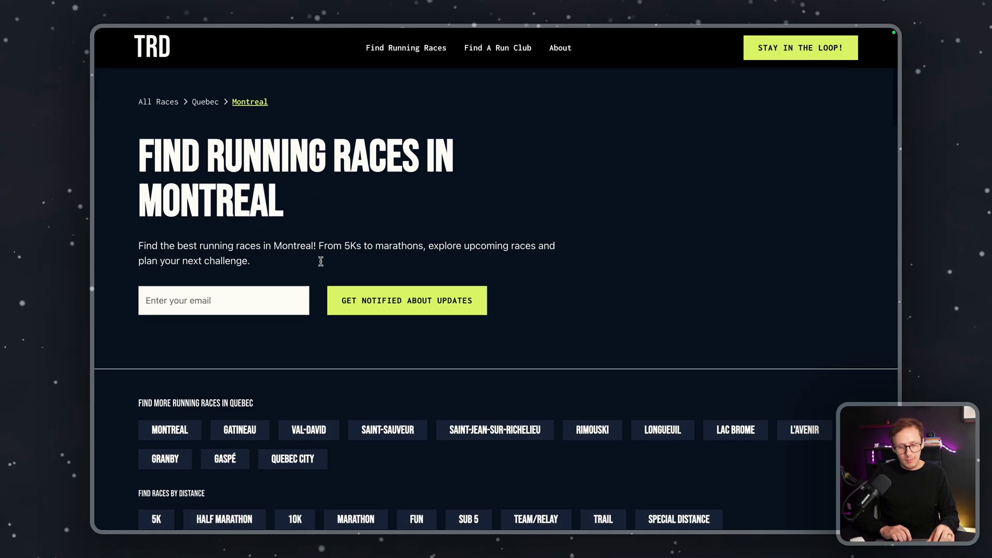
scroll(321, 261, down, 12)
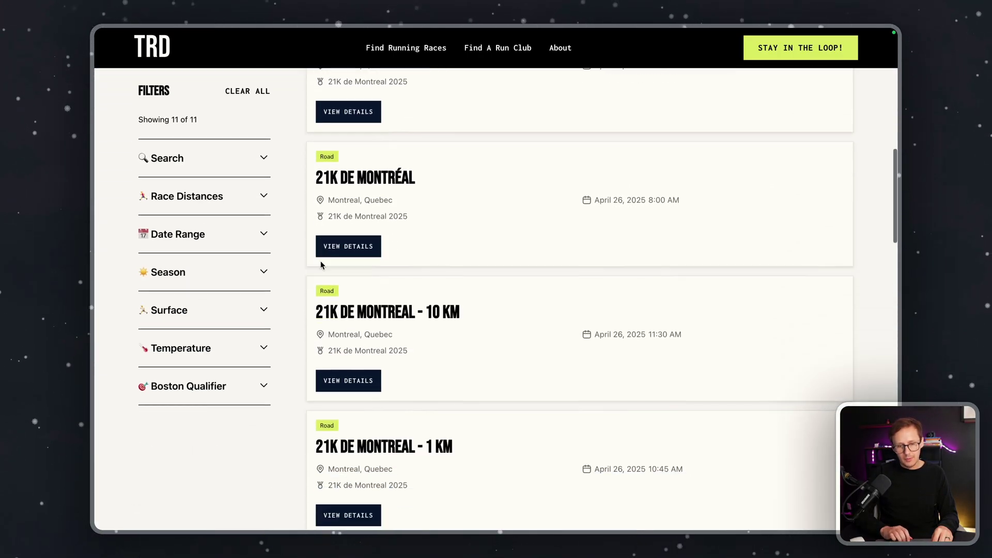
scroll(321, 264, down, 13)
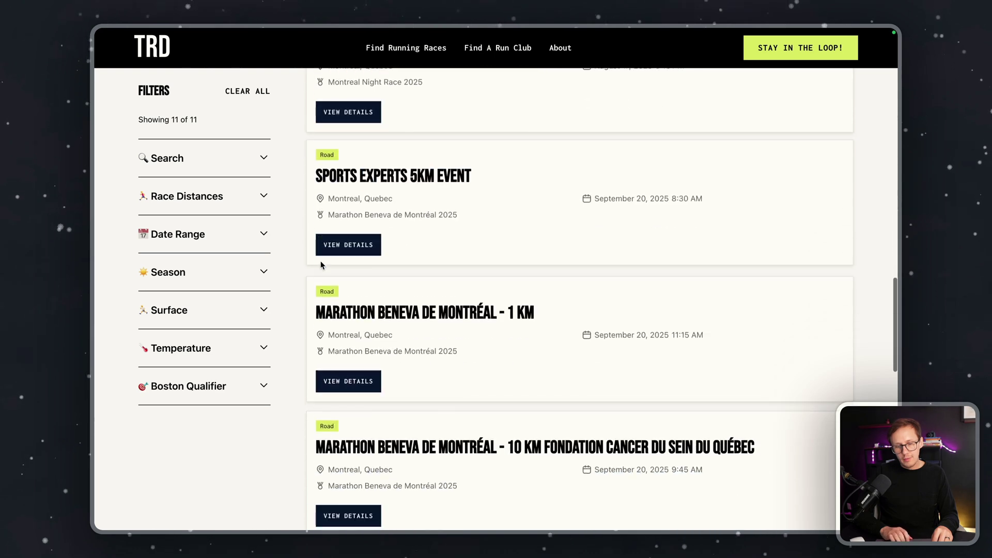
scroll(320, 261, up, 20)
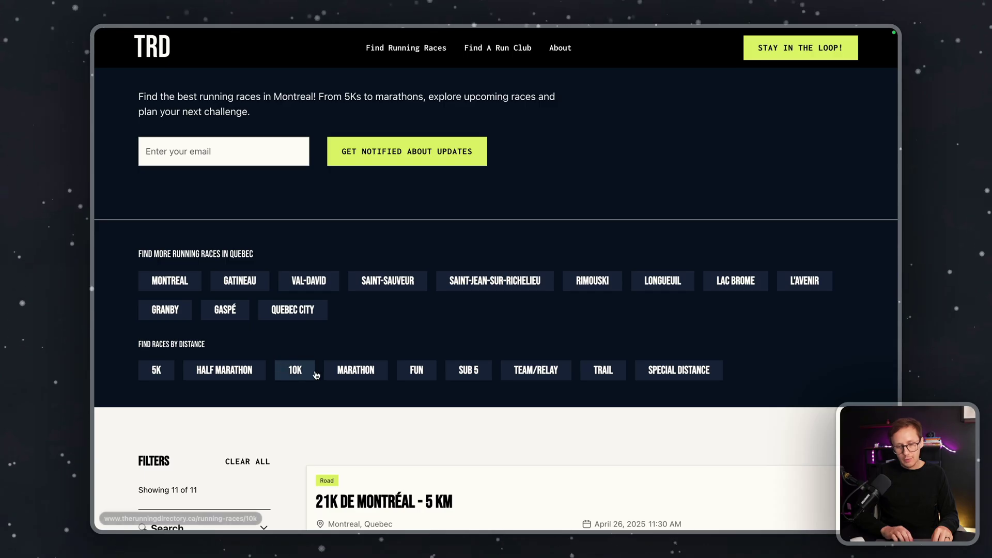
- Open the Marathon distance page and view its location links, distance links and race listings
click(346, 379)
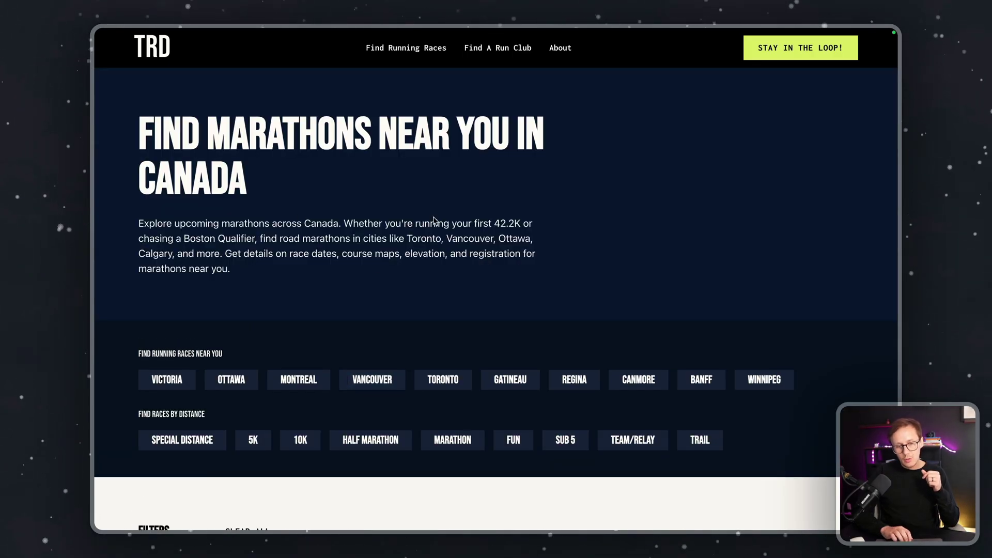
scroll(313, 250, down, 10)
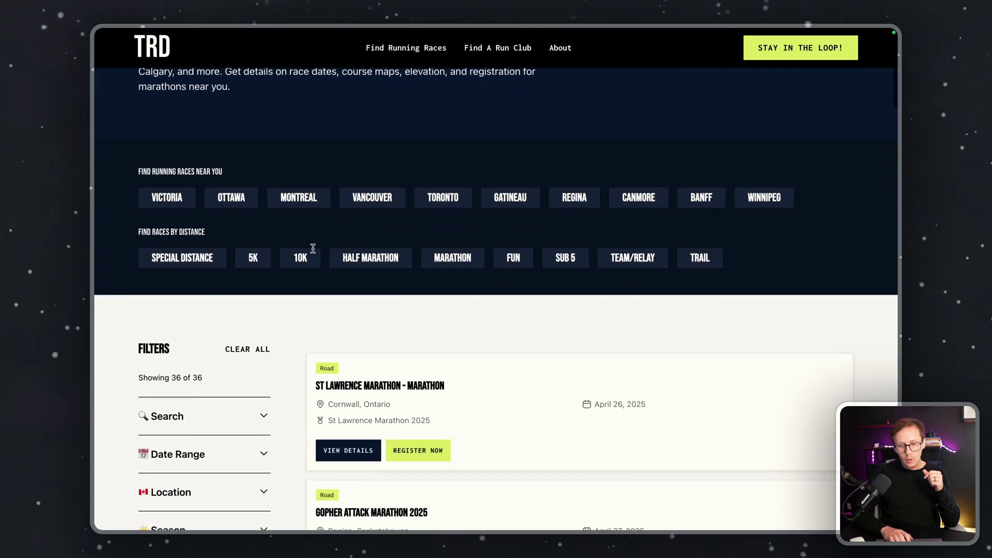
- Look through the marathon race listings and return to the page's heading and introductory text
scroll(313, 252, down, 14)
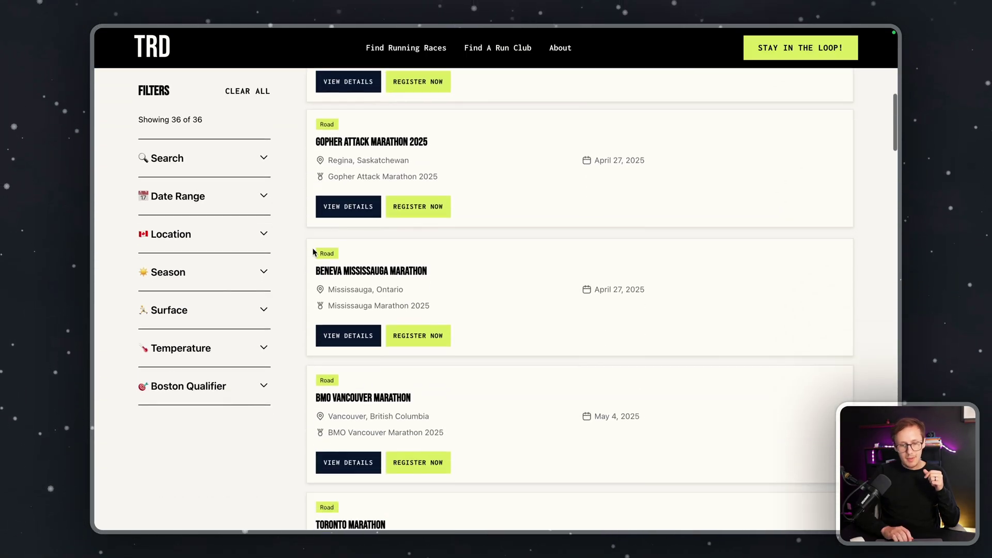
scroll(313, 252, up, 11)
scroll(313, 251, up, 15)
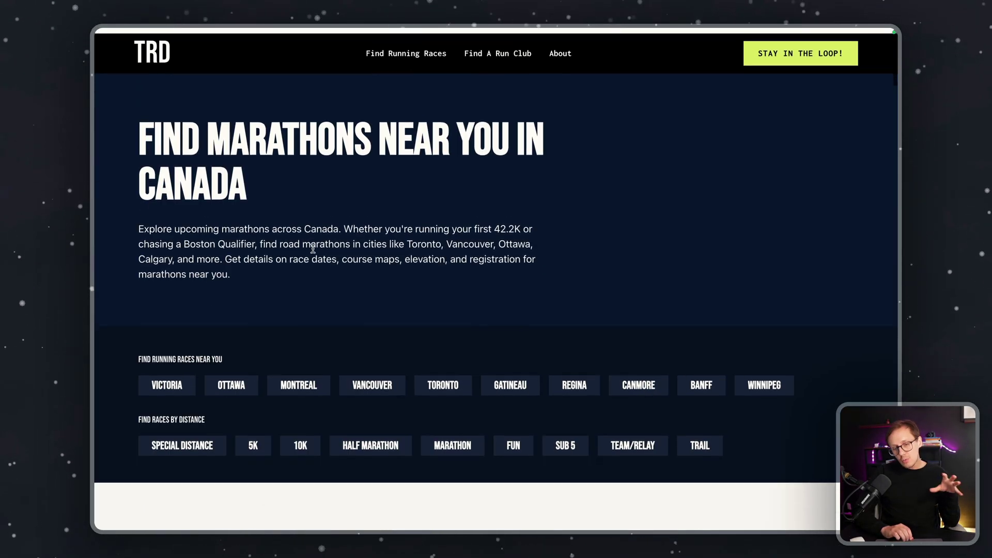
- Search Google for "running races near me" in a new browser tab and view the organic results
mouse_move(96, 241)
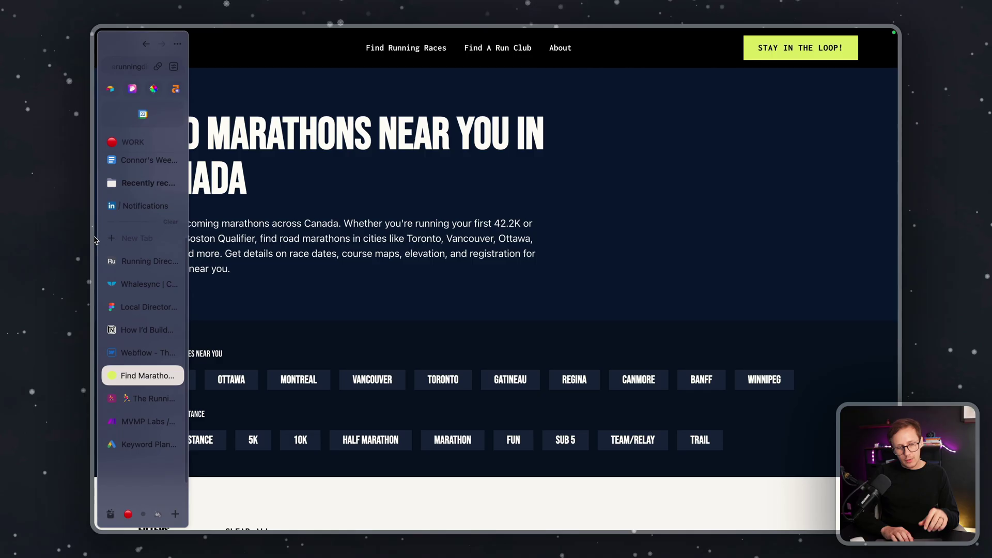
click(128, 243)
text(running rac)
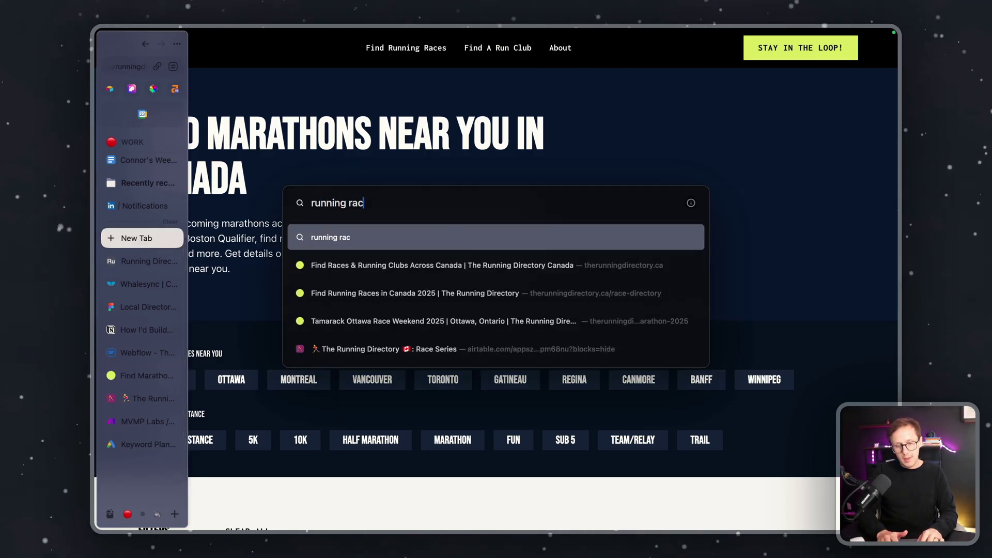
text(es near me)
key(Return)
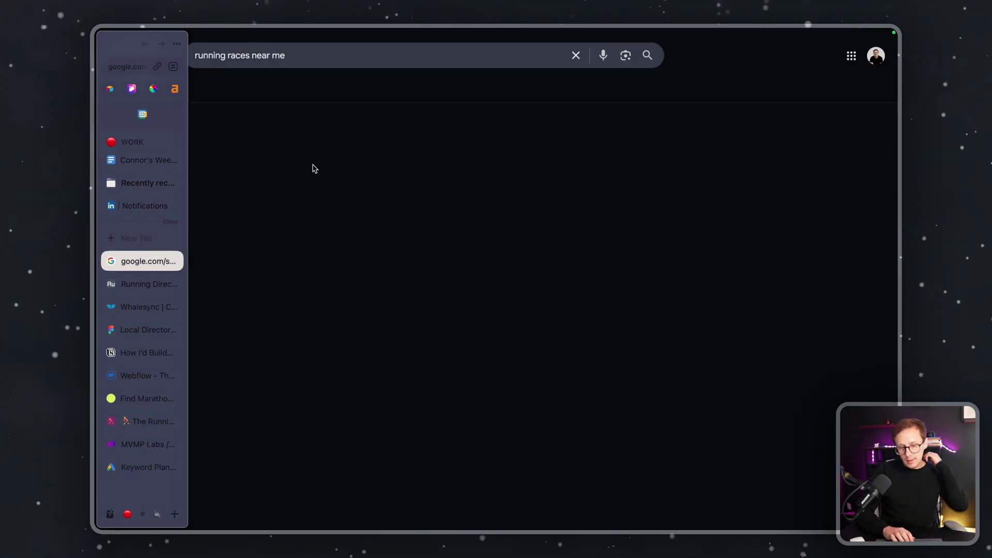
scroll(486, 292, down, 3)
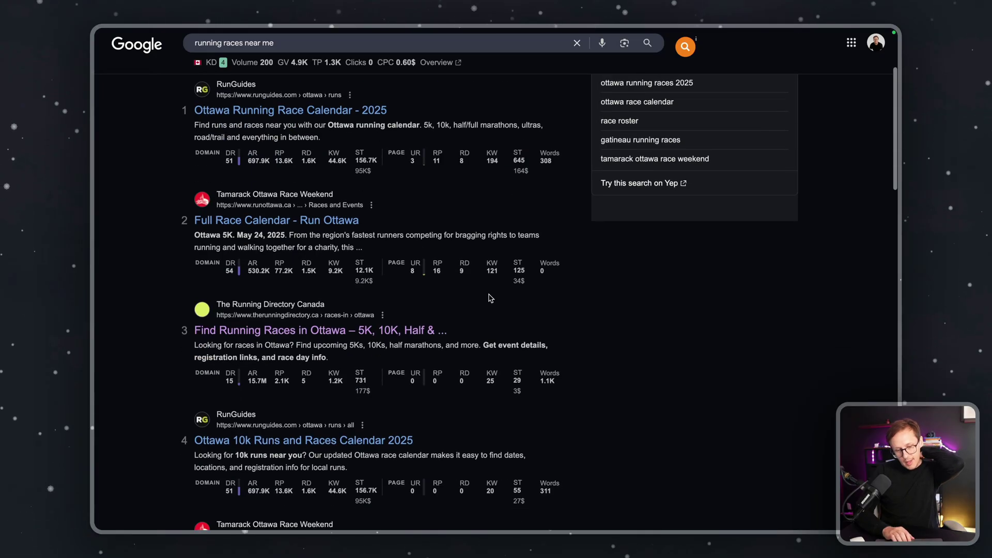